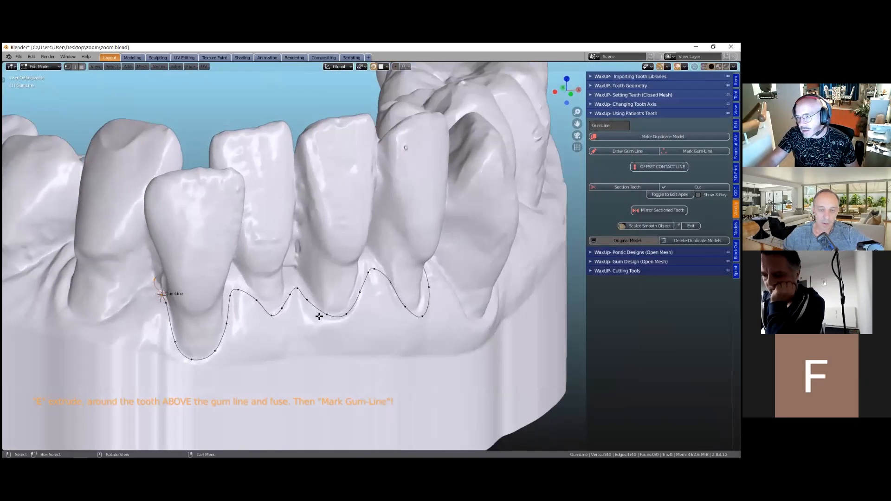
Step: Mark the gum line drawn around the four lower incisors and select the vertex nearest the contact with the adjacent canine
click(698, 152)
middle_drag(348, 255, 450, 284)
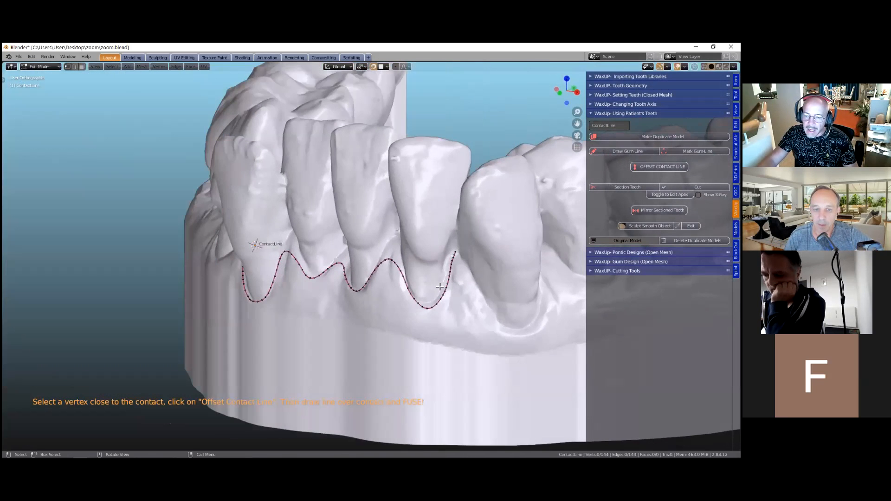
scroll(453, 286, up, 1)
scroll(326, 287, up, 3)
scroll(326, 287, up, 2)
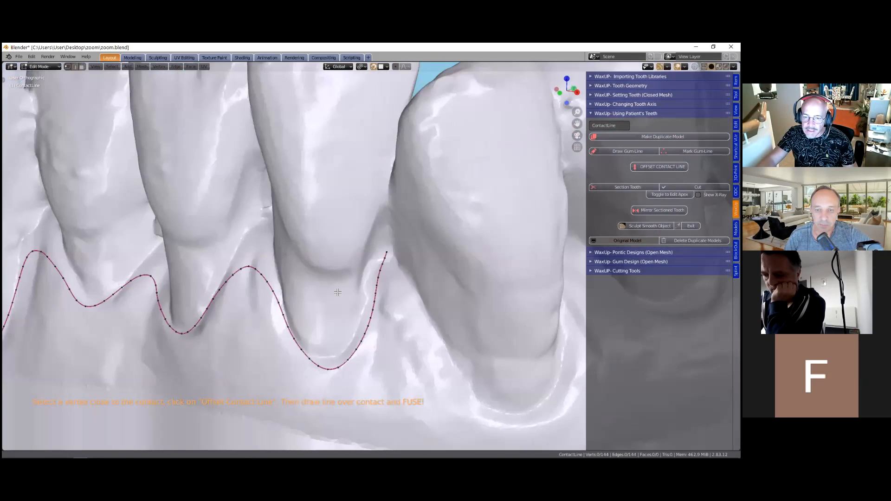
scroll(407, 280, up, 1)
scroll(408, 279, up, 1)
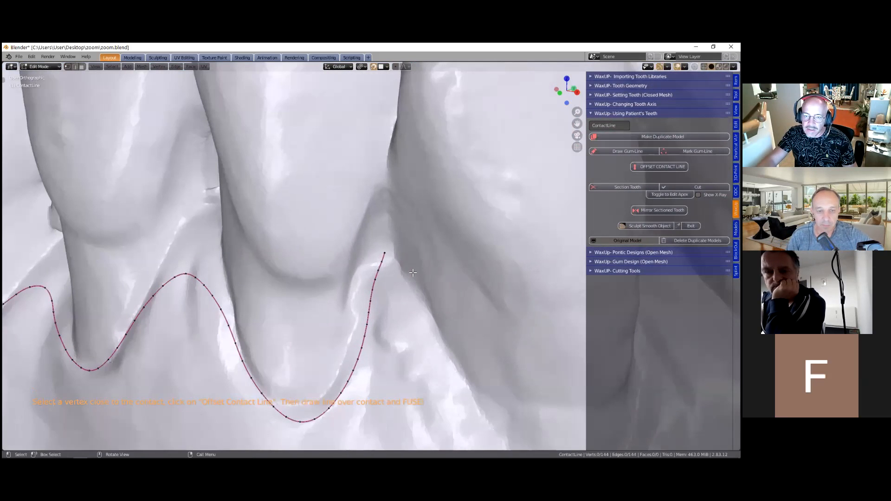
scroll(402, 275, up, 1)
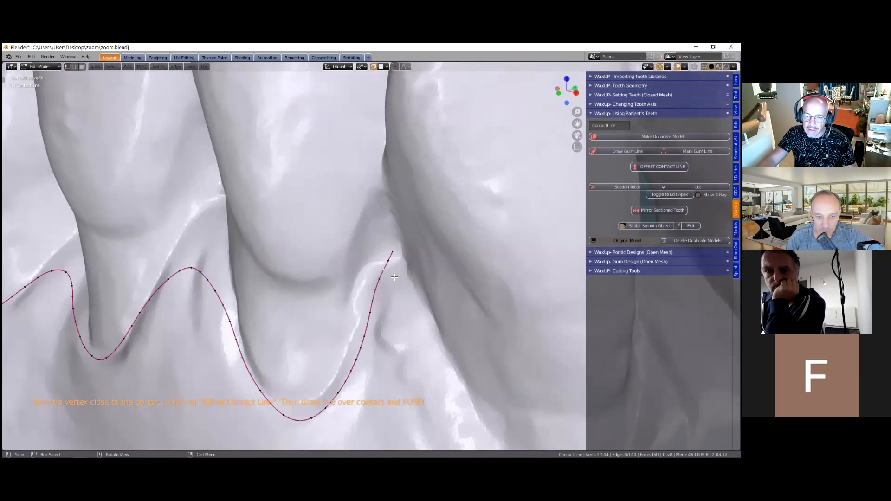
Step: Offset the contact line and extrude it vertex by vertex up the front of the contact between the outer incisor and canine
scroll(386, 254, down, 6)
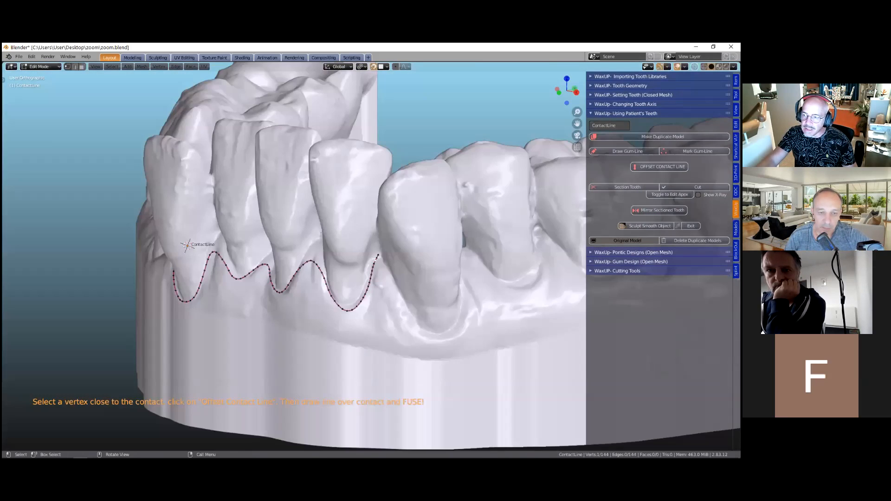
scroll(387, 266, up, 2)
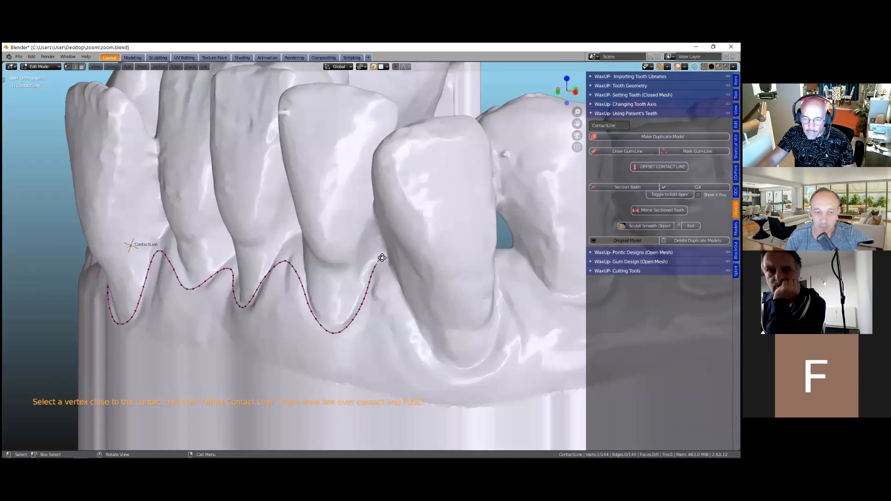
scroll(382, 258, up, 3)
scroll(370, 207, up, 2)
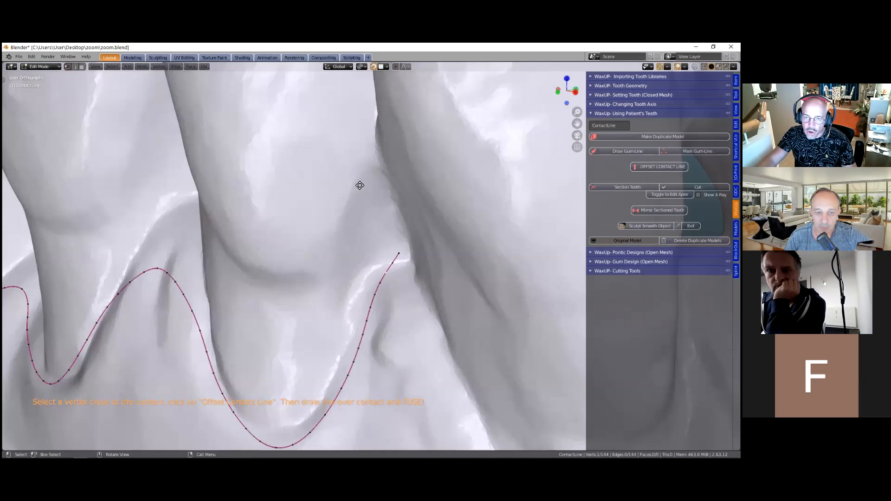
key(e)
key(e)
key(e)
click(374, 173)
key(e)
click(364, 159)
key(e)
click(362, 145)
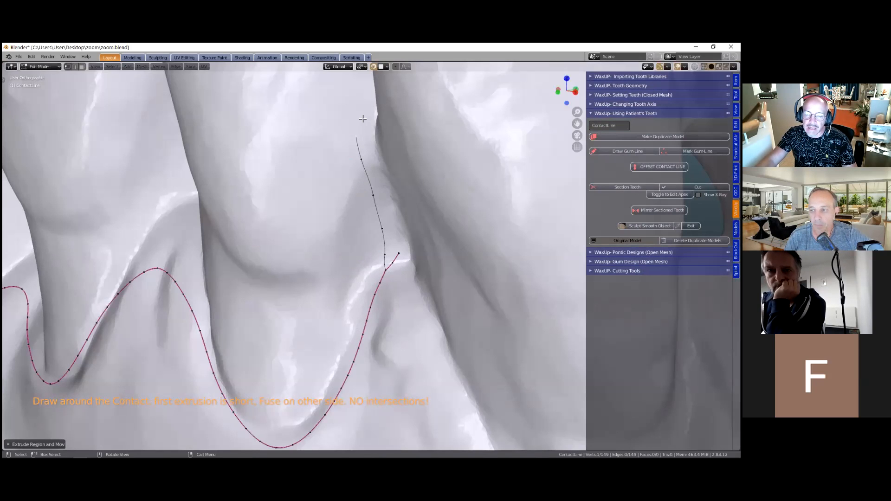
scroll(350, 201, down, 2)
middle_drag(467, 213, 475, 175)
key(e)
click(355, 157)
key(e)
click(352, 146)
Step: Continue the contact line down the tongue side of the contact and fuse it to the gum line there
middle_drag(360, 165, 454, 279)
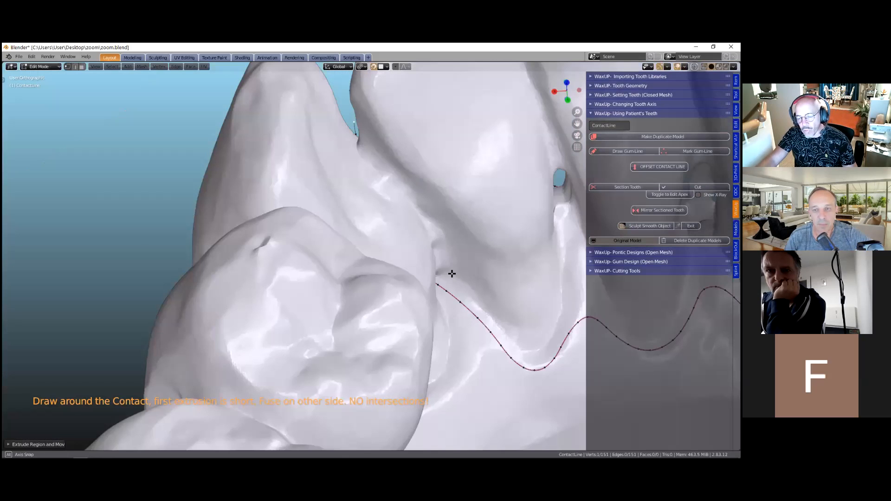
click(448, 268)
click(447, 272)
middle_drag(313, 238, 459, 270)
scroll(458, 252, up, 5)
shift+click(442, 253)
key(f)
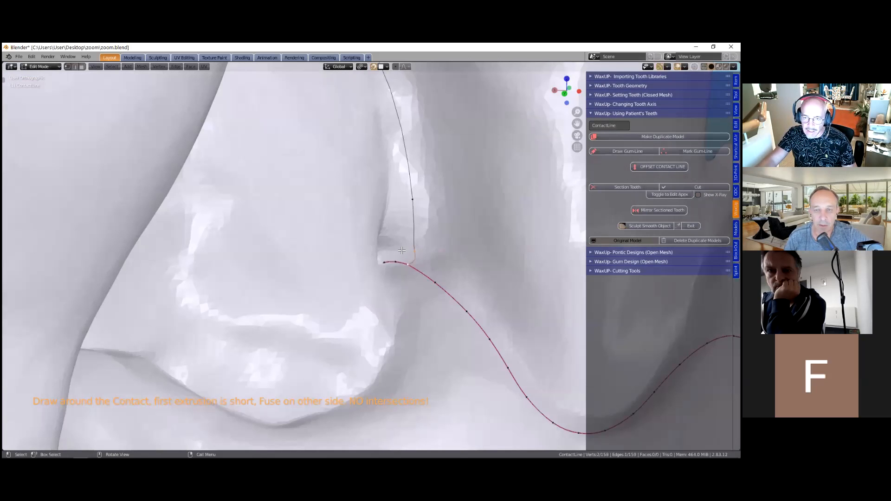
Step: Reposition the contact-line vertex just above its junction with the gum line on the tongue side
scroll(401, 242, down, 2)
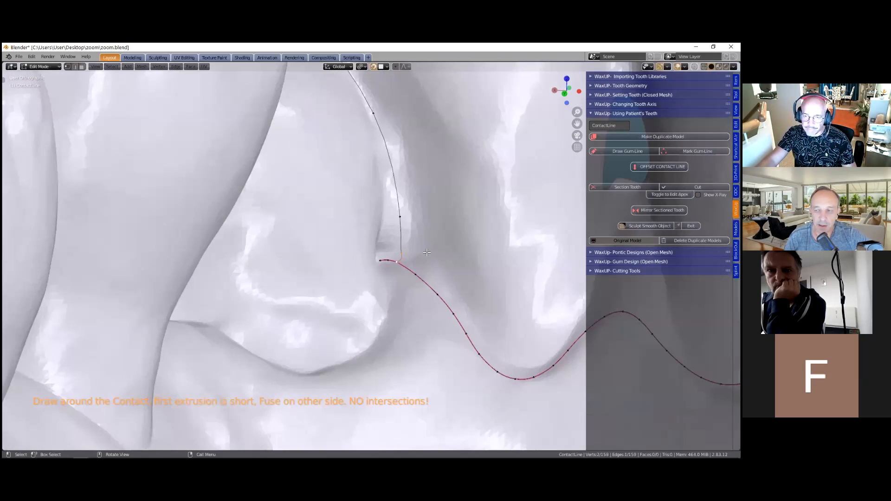
click(436, 253)
key(g)
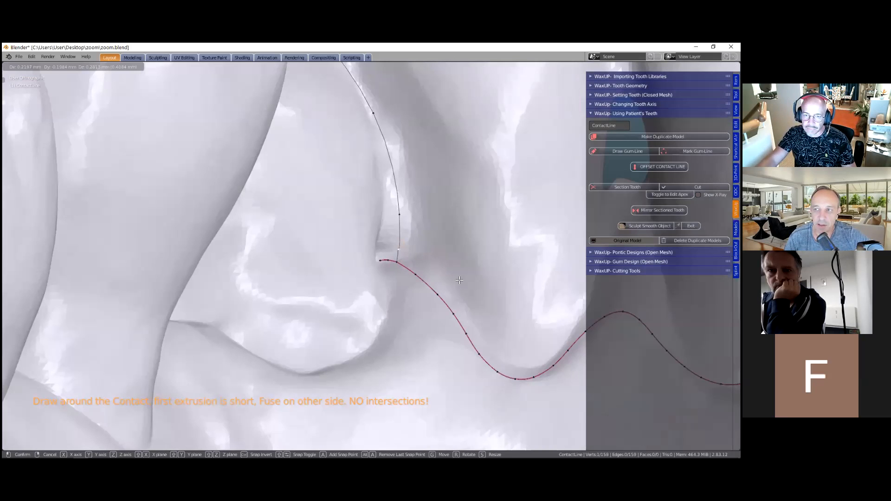
click(447, 273)
scroll(430, 251, down, 4)
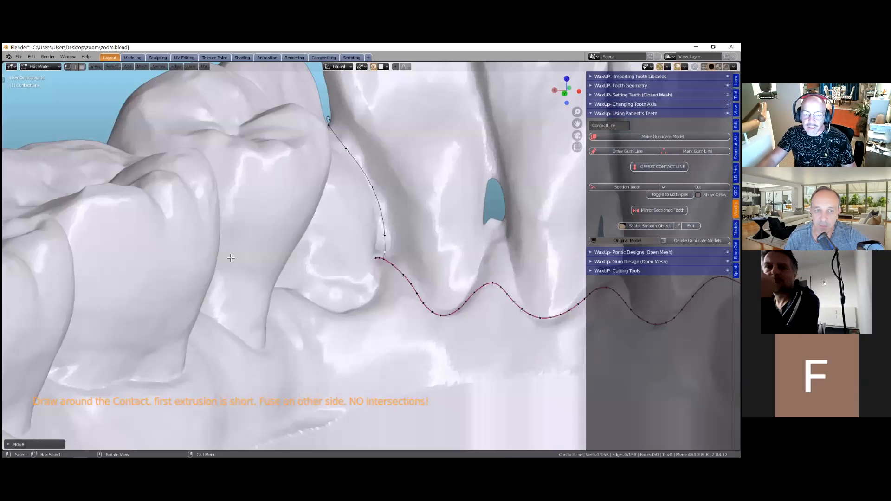
Step: Extrude a second contact line from the gum line up the tongue side of the contact at the opposite end incisor
middle_drag(197, 258, 282, 261)
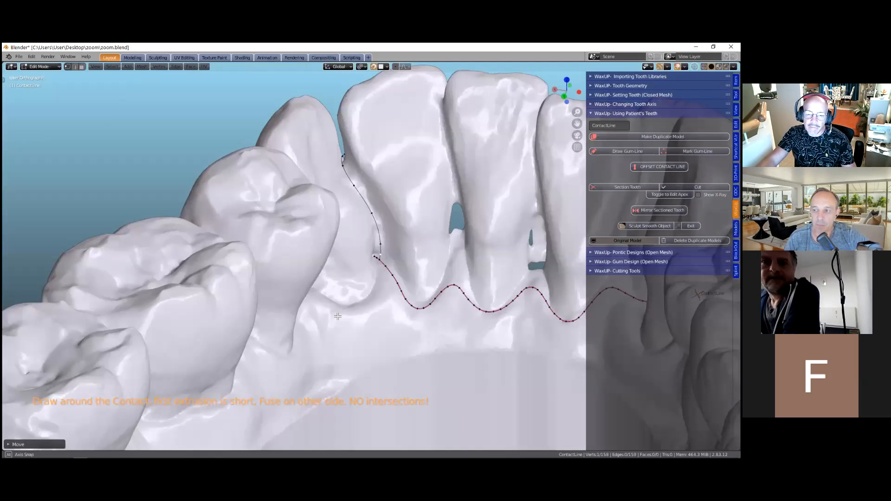
middle_drag(319, 334, 522, 198)
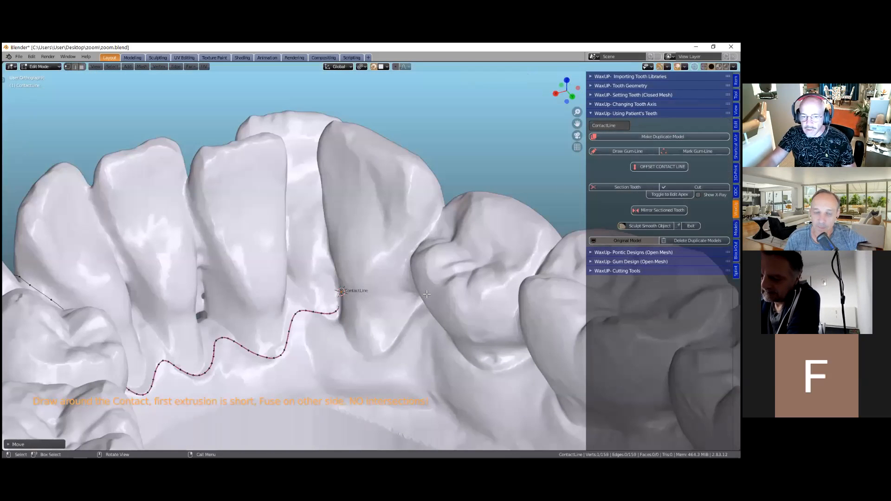
scroll(362, 317, up, 2)
key(e)
click(303, 246)
key(e)
click(296, 212)
key(e)
click(284, 174)
key(e)
click(282, 135)
key(e)
click(283, 112)
key(e)
click(275, 83)
Step: Continue the second contact line over the top of the contact and start it down the front side
middle_drag(464, 102, 288, 122)
key(e)
click(269, 127)
key(e)
click(259, 147)
middle_drag(270, 172, 246, 156)
key(e)
click(245, 155)
key(e)
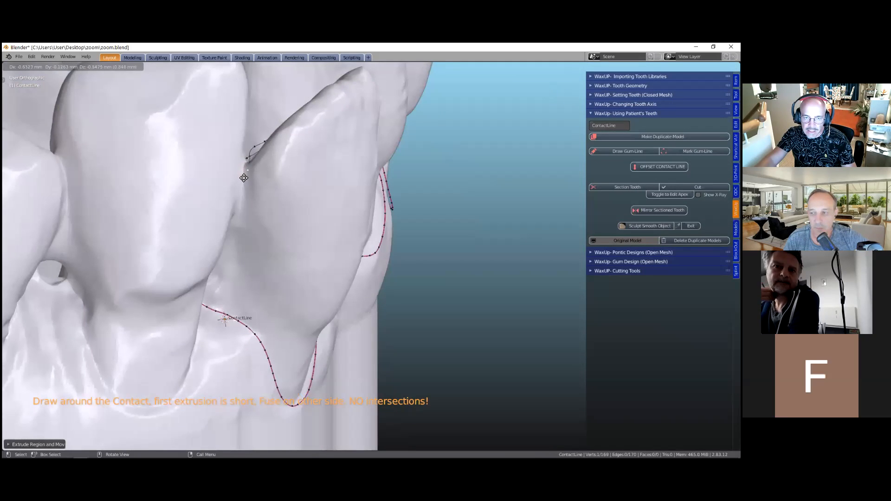
click(245, 177)
Step: Move the last vertex of the second contact line within the groove between the two teeth
middle_drag(243, 179, 260, 200)
scroll(418, 260, up, 4)
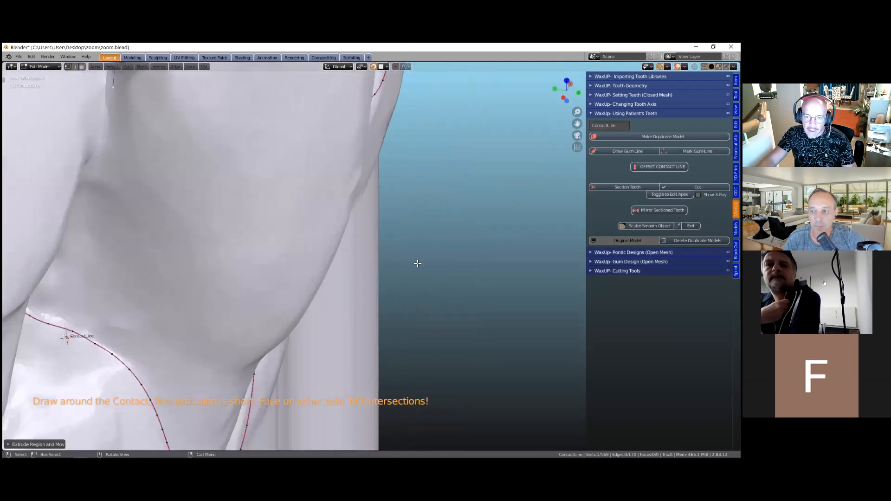
shift+middle_drag(368, 250, 362, 232)
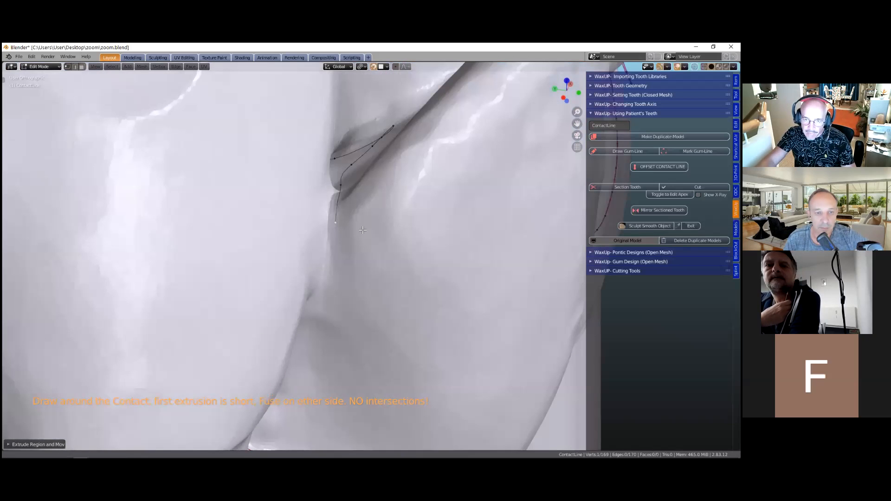
key(g)
shift+middle_drag(378, 288, 364, 330)
click(368, 255)
scroll(365, 257, down, 1)
scroll(366, 262, down, 1)
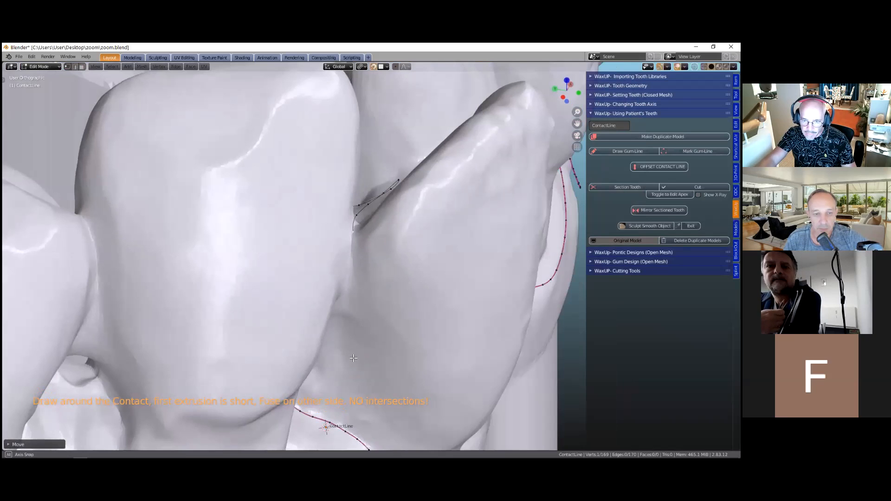
Step: Extend the second contact line down the front side and fuse it to the gum line
middle_drag(351, 373, 349, 385)
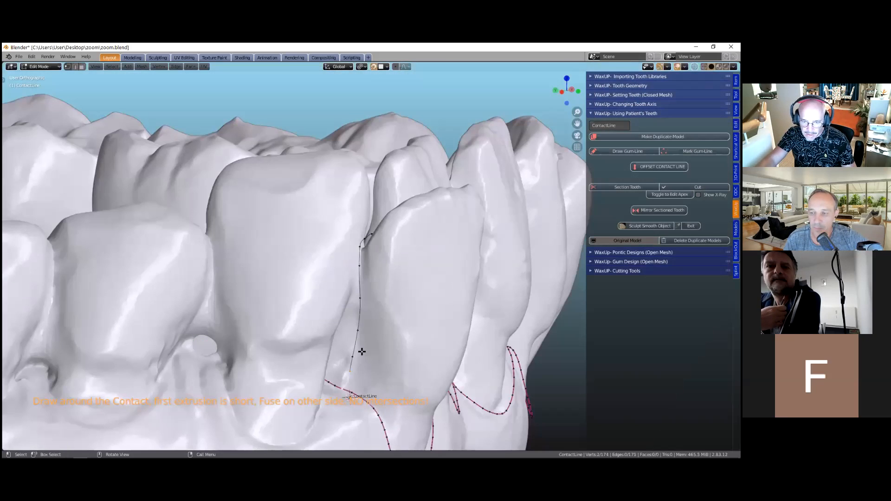
key(f)
shift+middle_drag(325, 243, 330, 251)
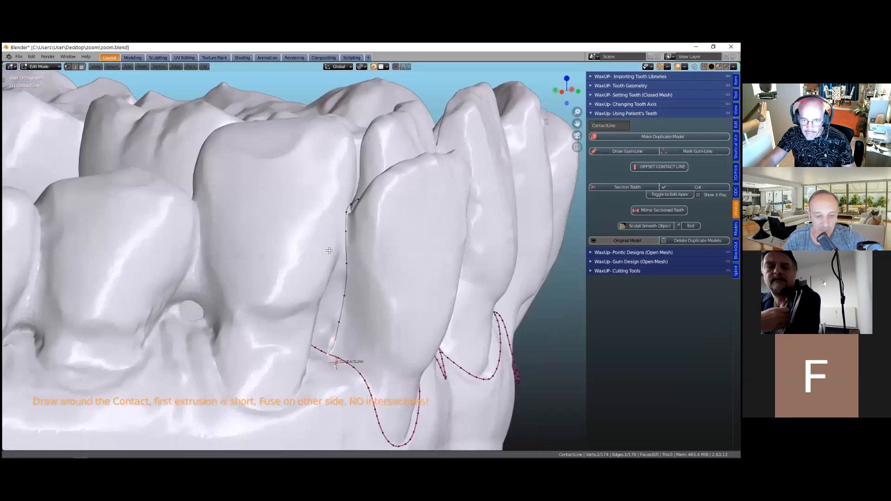
scroll(274, 232, up, 2)
scroll(271, 230, up, 2)
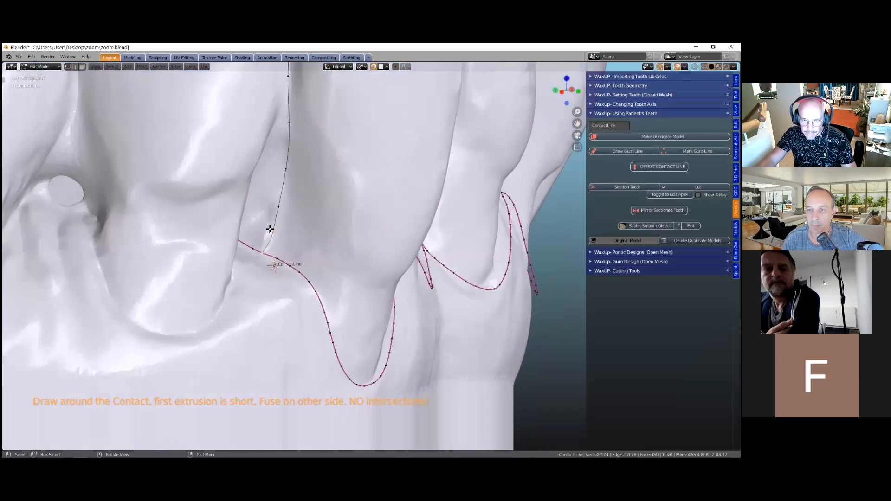
Step: Create the tooth-sectioning cutting tool from the completed contact line around the four incisors
scroll(400, 240, down, 3)
middle_drag(400, 240, 557, 231)
shift+middle_drag(503, 258, 445, 257)
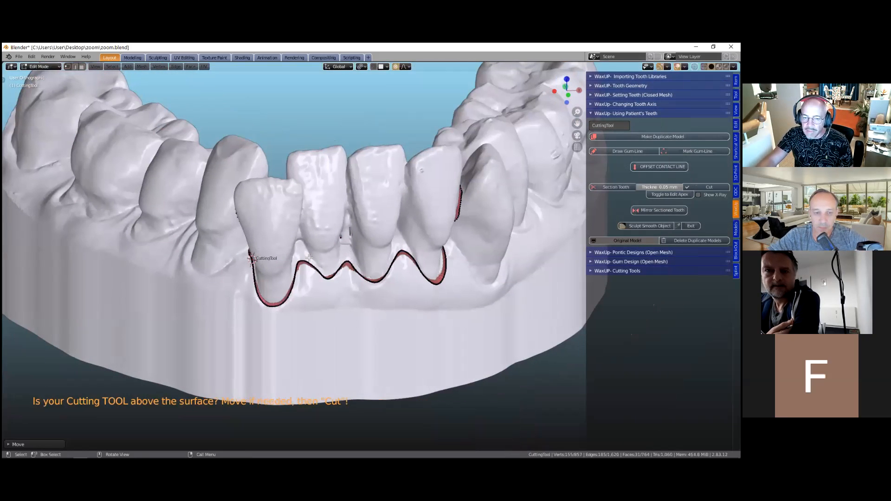
Step: Check the cutting tool around the incisors and cut the four teeth from the model
middle_drag(253, 275, 330, 240)
middle_drag(425, 238, 421, 292)
middle_drag(433, 261, 502, 199)
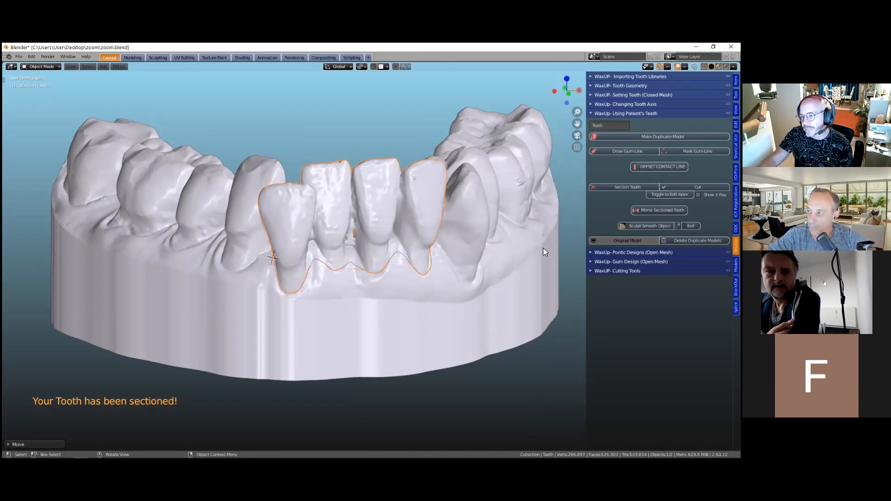
Step: Lift the sectioned teeth off the model to inspect the cut, and return them to their original position
scroll(359, 207, down, 3)
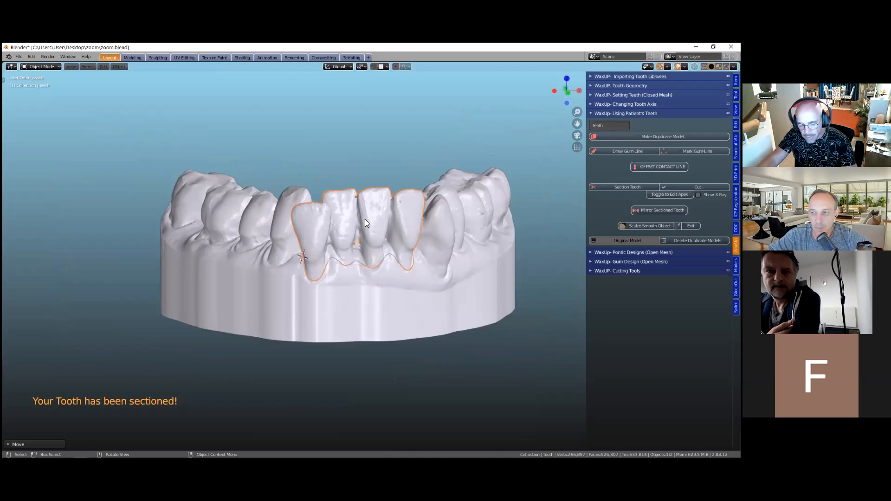
key(g)
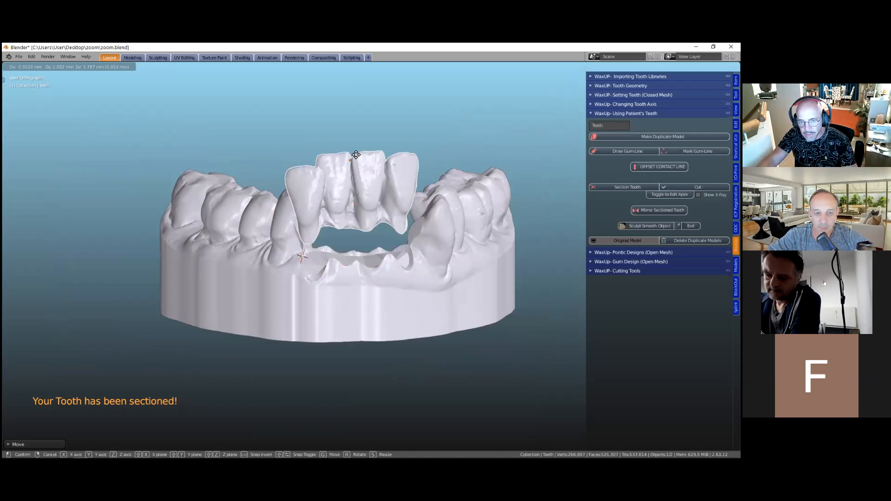
click(368, 133)
middle_drag(334, 197, 345, 179)
scroll(345, 223, up, 4)
middle_drag(338, 223, 325, 230)
scroll(346, 232, down, 3)
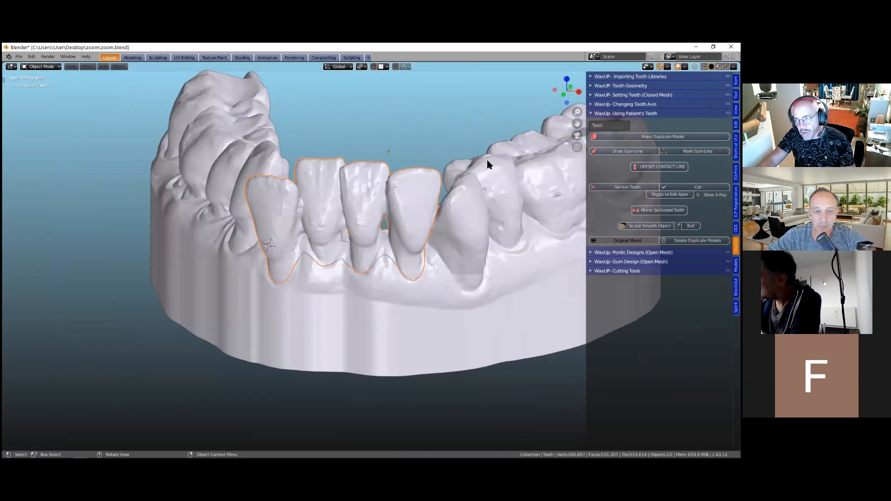
Step: Split off a narrow area beside the 3D view and make it an Outliner
drag(739, 64, 603, 67)
click(611, 67)
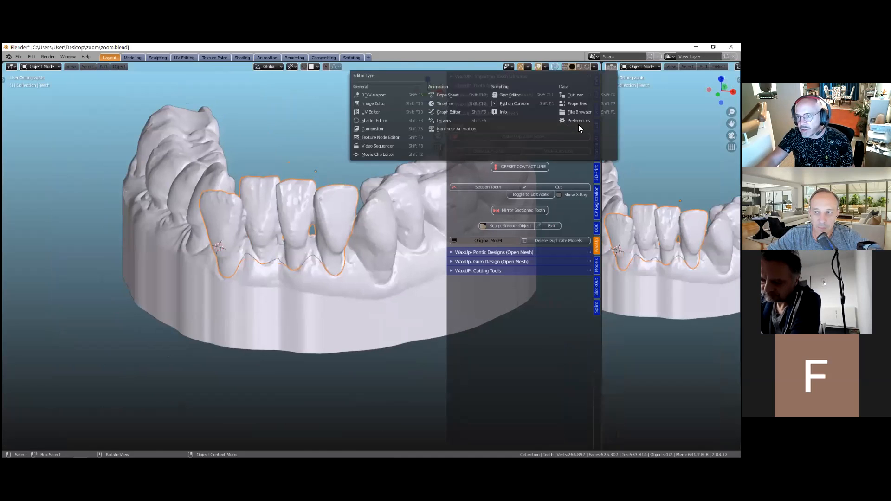
click(576, 96)
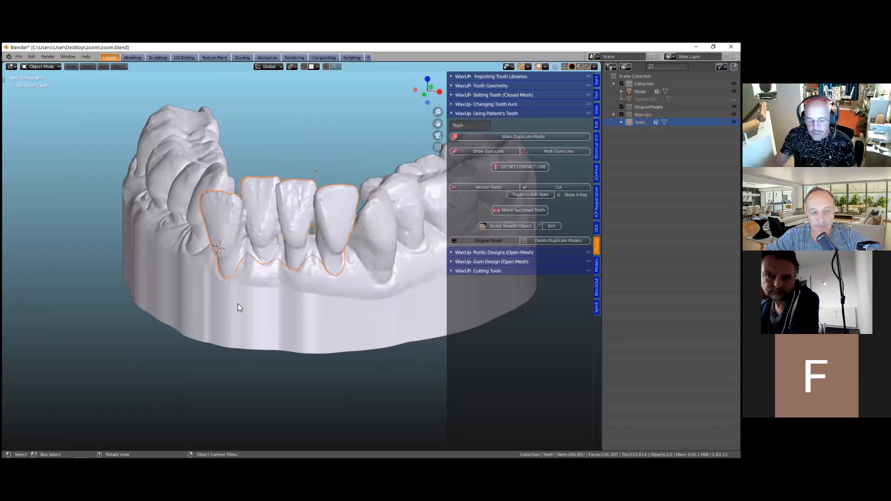
Step: Move the sectioned teeth into a new collection named lowerteeth
key(m)
click(301, 230)
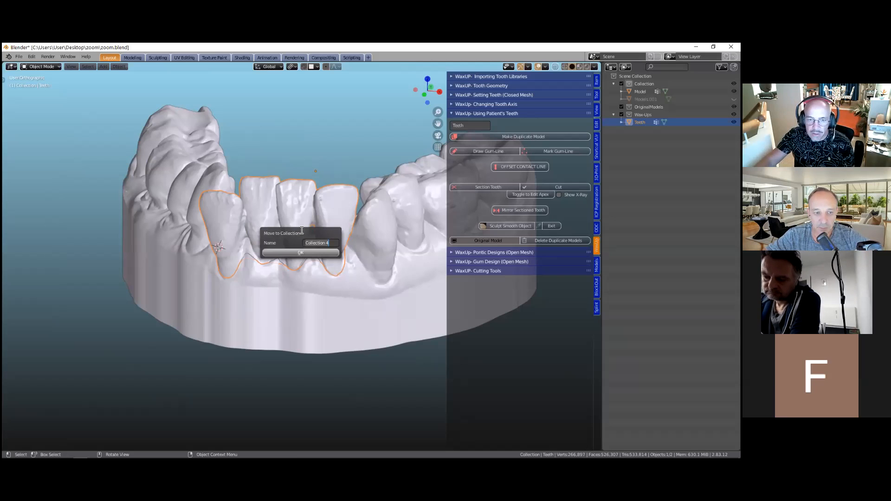
text(lowerteeth)
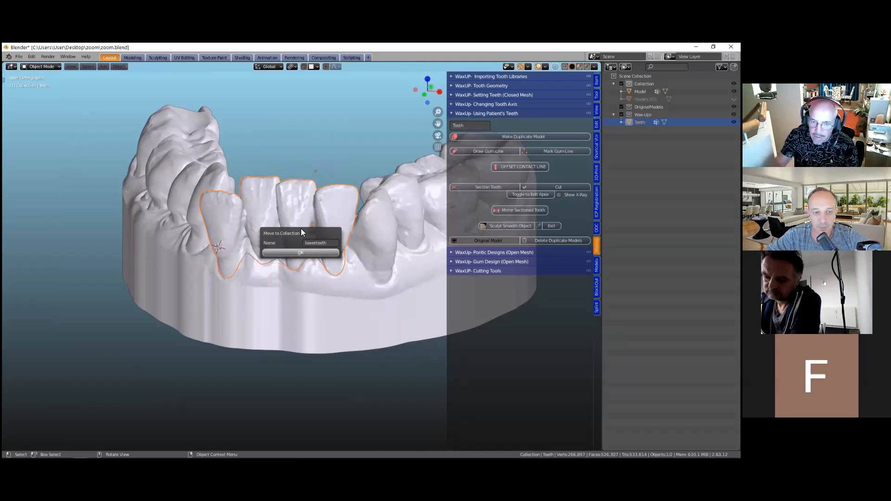
click(305, 254)
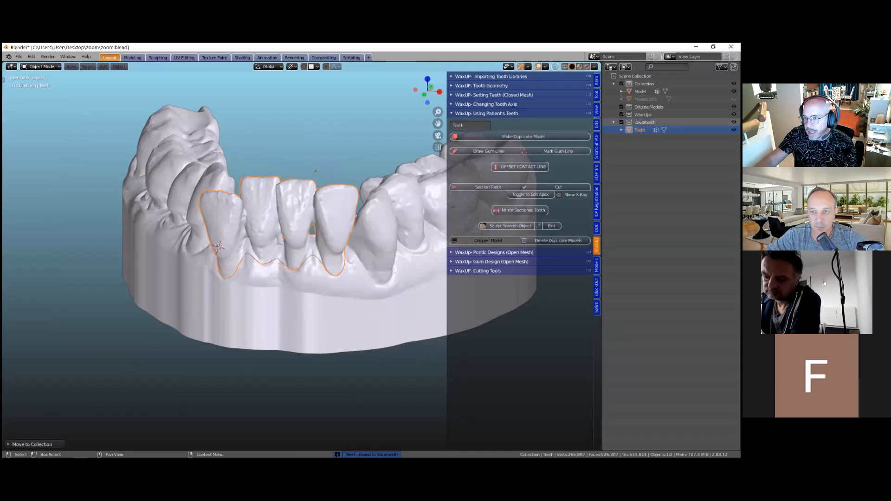
Step: Enable the viewport restriction toggles in the Outliner and disable the lowerteeth collection in the viewport
click(720, 67)
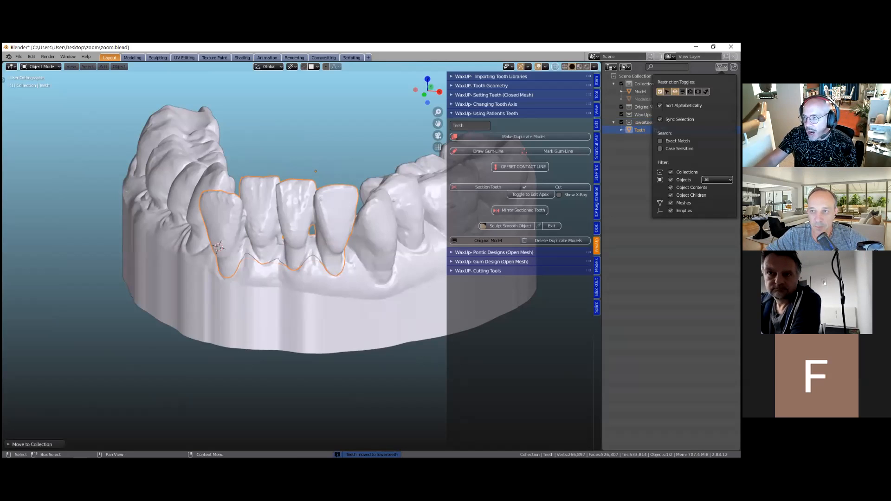
click(683, 92)
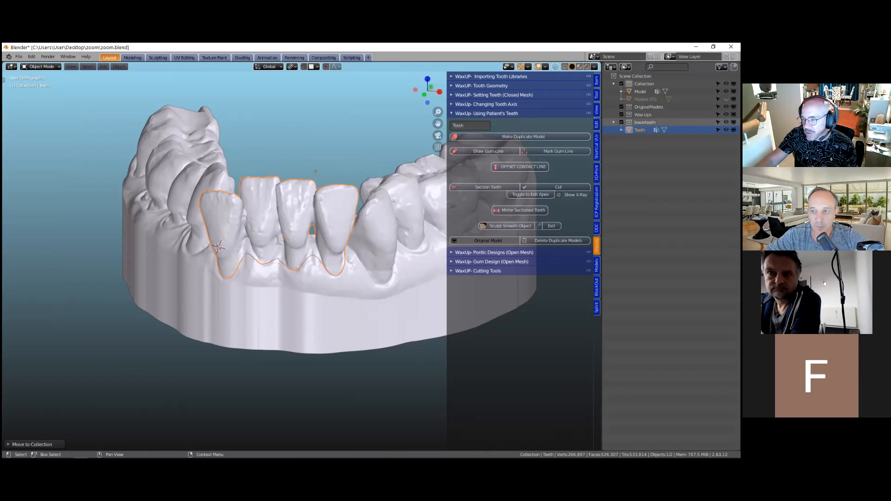
click(734, 122)
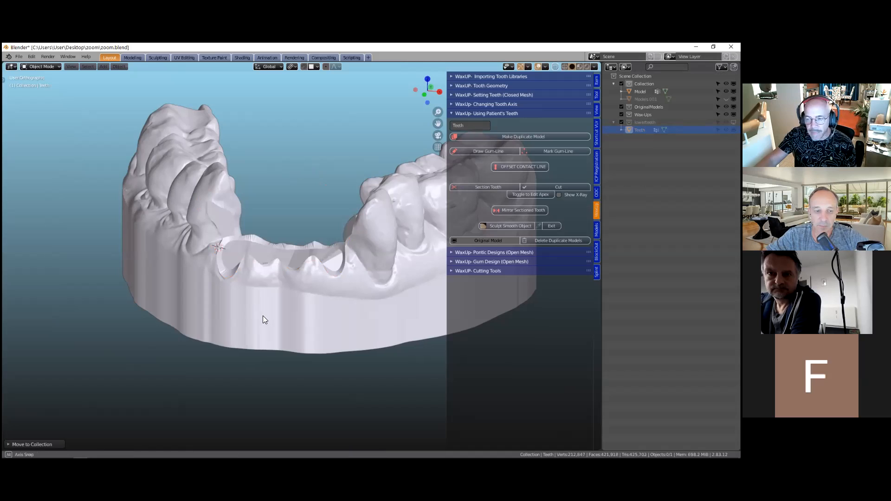
Step: Narrow the Outliner to enlarge the 3D view, and start Sculpt Smooth Object on the dental model
middle_drag(263, 320, 476, 309)
drag(603, 297, 649, 296)
scroll(325, 284, up, 2)
mouse_move(304, 277)
middle_down()
mouse_move(305, 241)
mouse_move(337, 284)
mouse_move(426, 303)
mouse_move(404, 325)
mouse_move(338, 314)
mouse_move(291, 277)
middle_up()
middle_drag(398, 237, 371, 270)
middle_drag(267, 257, 268, 272)
click(281, 298)
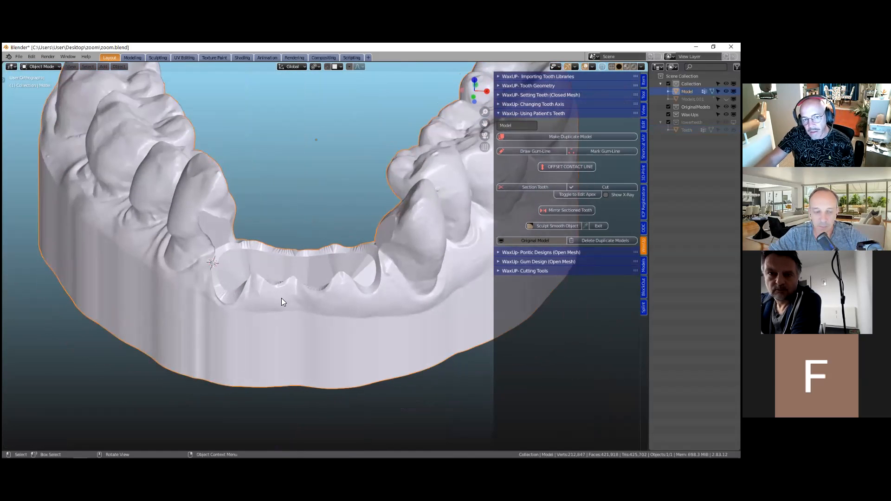
click(557, 226)
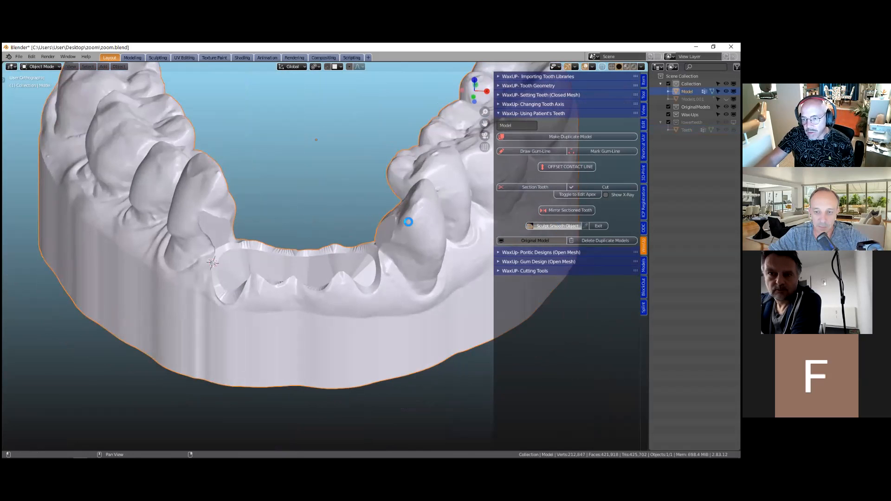
Step: Smooth the cut surface beside the first canine and the jagged mesh across the removed incisor area
scroll(119, 213, up, 4)
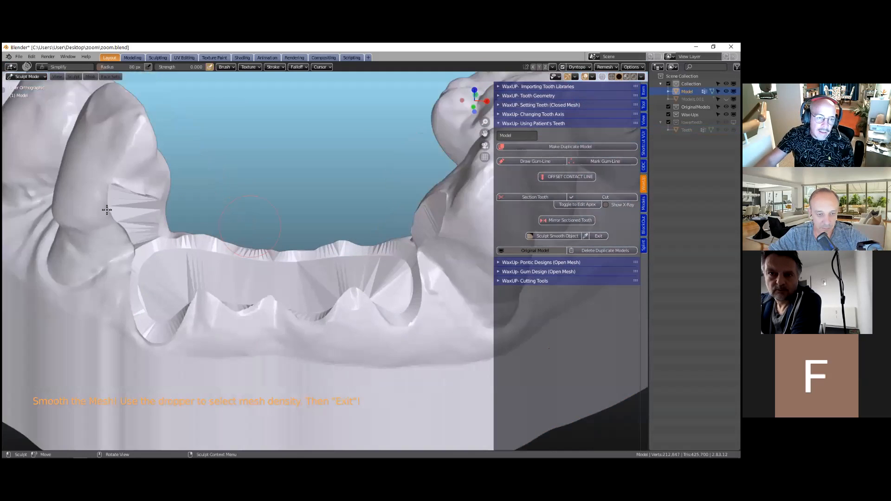
mouse_move(93, 215)
mouse_down()
mouse_move(77, 179)
mouse_move(104, 200)
mouse_move(80, 221)
mouse_move(75, 209)
mouse_move(98, 264)
mouse_move(95, 338)
mouse_move(149, 309)
mouse_up()
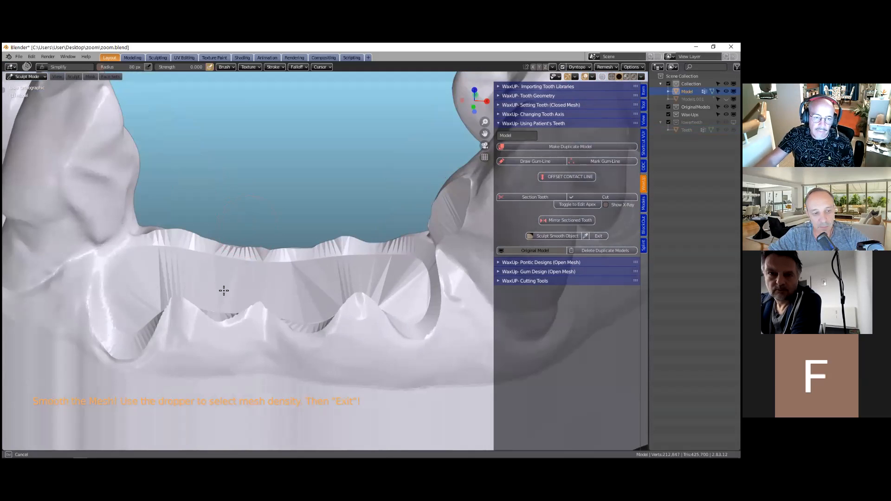
scroll(233, 282, down, 2)
mouse_move(233, 282)
middle_down()
mouse_move(248, 300)
mouse_move(253, 280)
middle_up()
scroll(250, 275, up, 3)
mouse_move(208, 285)
mouse_down()
mouse_move(332, 253)
mouse_move(390, 223)
mouse_move(279, 200)
mouse_move(197, 219)
mouse_move(235, 211)
mouse_move(209, 225)
mouse_move(254, 242)
mouse_move(233, 271)
mouse_move(182, 305)
mouse_up()
drag(291, 267, 291, 249)
Step: Smooth the cut contact surface on the opposite canine down to the gum
mouse_move(291, 249)
middle_down()
mouse_move(300, 235)
mouse_move(392, 200)
middle_up()
shift+middle_drag(348, 232, 309, 303)
scroll(309, 302, up, 3)
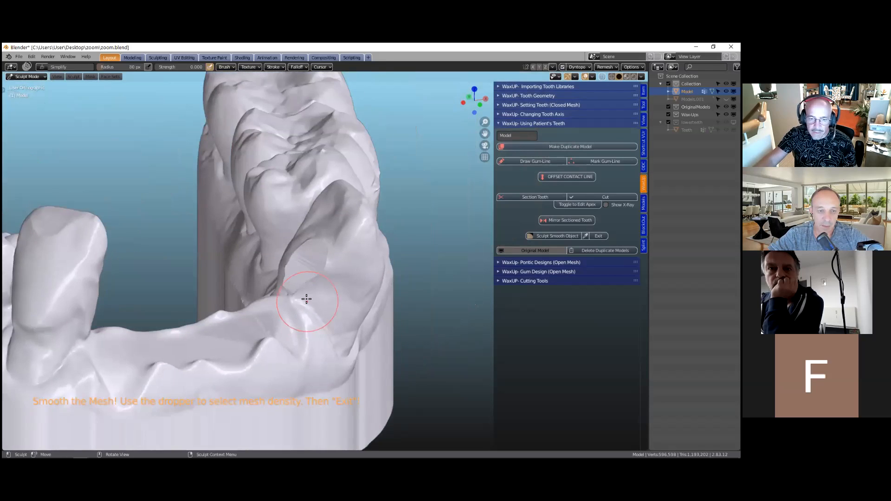
mouse_move(323, 225)
mouse_down()
mouse_move(302, 232)
mouse_move(259, 304)
mouse_move(281, 309)
mouse_move(265, 310)
mouse_move(330, 215)
mouse_move(273, 316)
mouse_move(308, 298)
mouse_up()
Step: Smooth the remaining rough areas along the toothless front ridge and exit smooth sculpting
scroll(292, 319, down, 3)
mouse_move(293, 319)
middle_down()
mouse_move(252, 354)
mouse_move(247, 342)
middle_up()
mouse_move(239, 292)
mouse_down()
mouse_move(217, 253)
mouse_move(78, 252)
mouse_move(113, 276)
mouse_move(130, 269)
mouse_up()
mouse_move(204, 274)
middle_down()
mouse_move(207, 260)
mouse_move(259, 272)
middle_up()
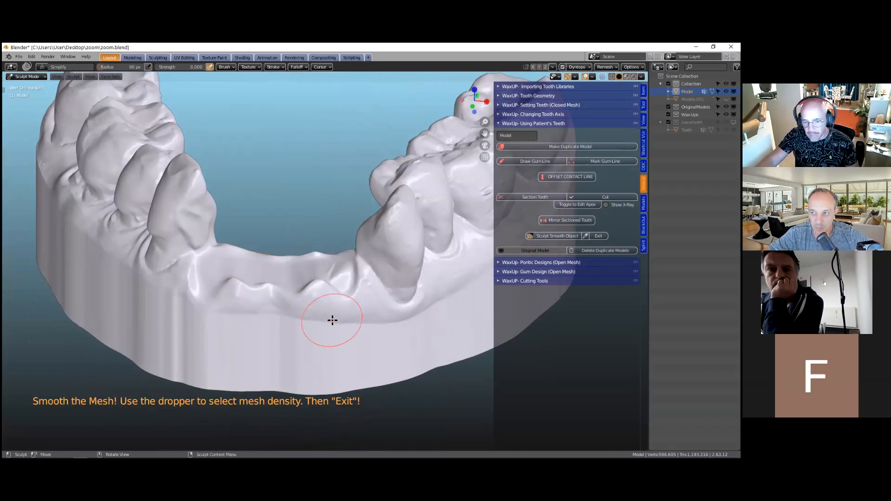
mouse_move(333, 320)
middle_down()
mouse_move(339, 298)
mouse_move(338, 328)
mouse_move(339, 321)
middle_up()
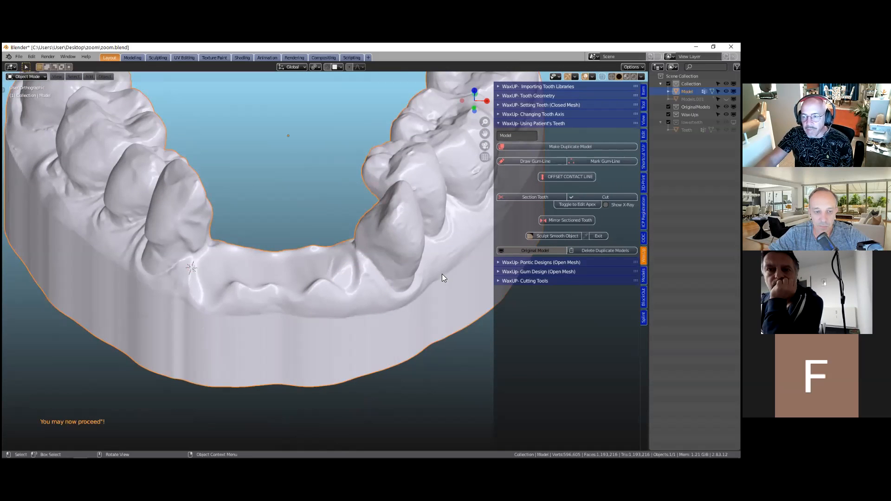
Step: Briefly show and hide the lowerteeth collection, and examine the smoothed ridge from several angles
scroll(442, 274, down, 2)
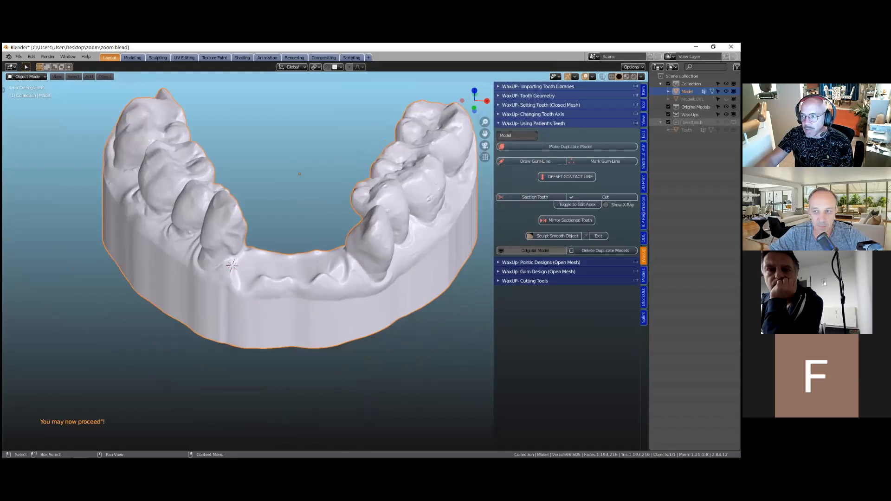
click(726, 122)
click(727, 122)
middle_drag(351, 290, 345, 270)
scroll(344, 270, down, 1)
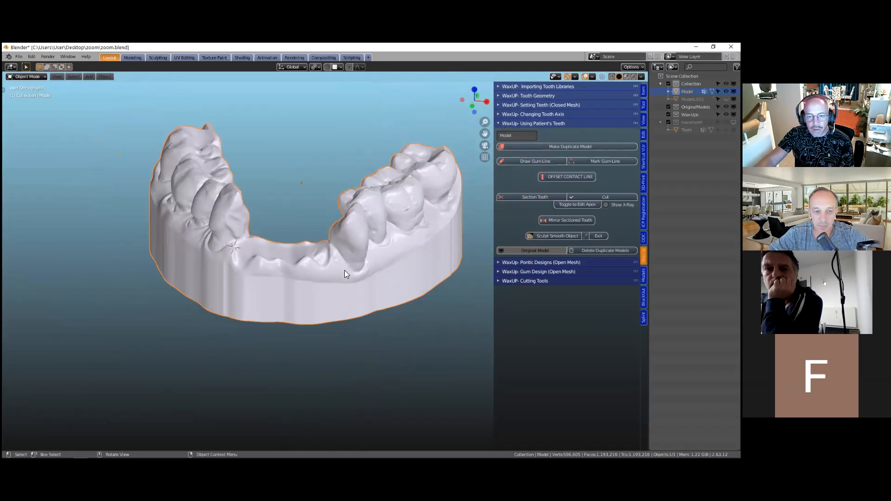
middle_drag(322, 261, 185, 188)
scroll(257, 268, up, 2)
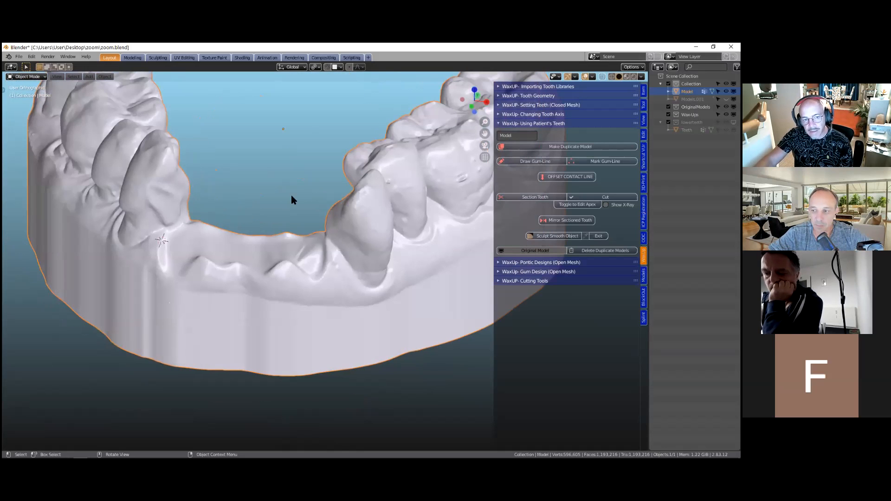
scroll(350, 250, down, 2)
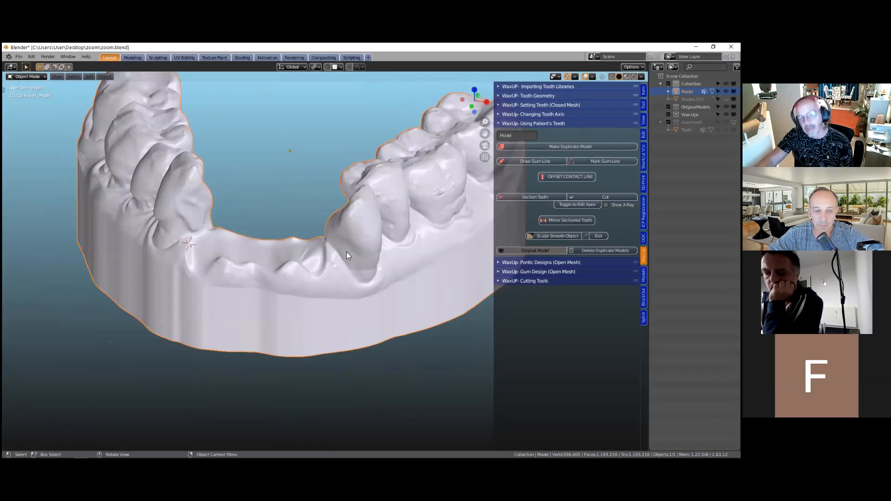
middle_drag(346, 248, 350, 259)
Step: Name the smoothed model as the lower in the BlockOut module and create an offset model from it
key(shift)
click(644, 297)
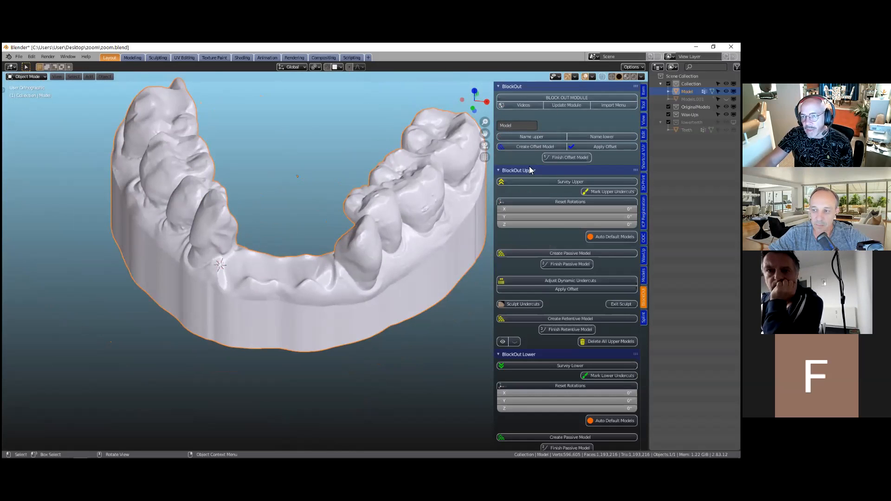
scroll(378, 271, up, 2)
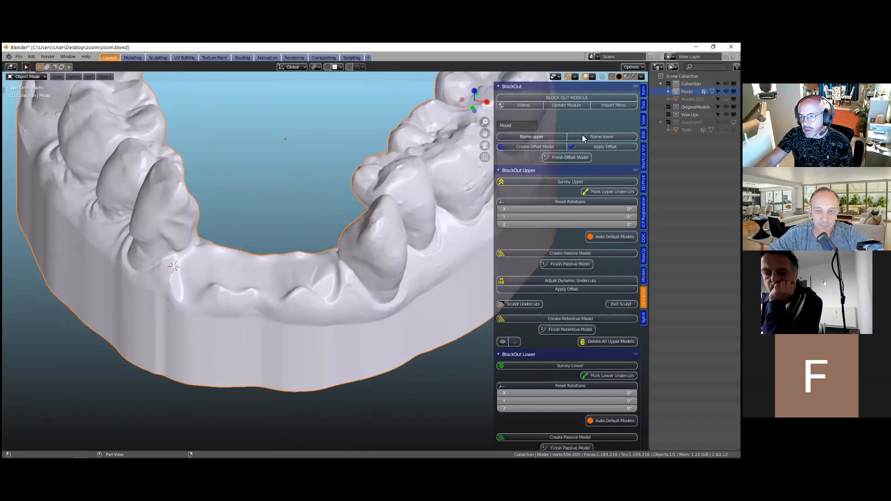
click(599, 136)
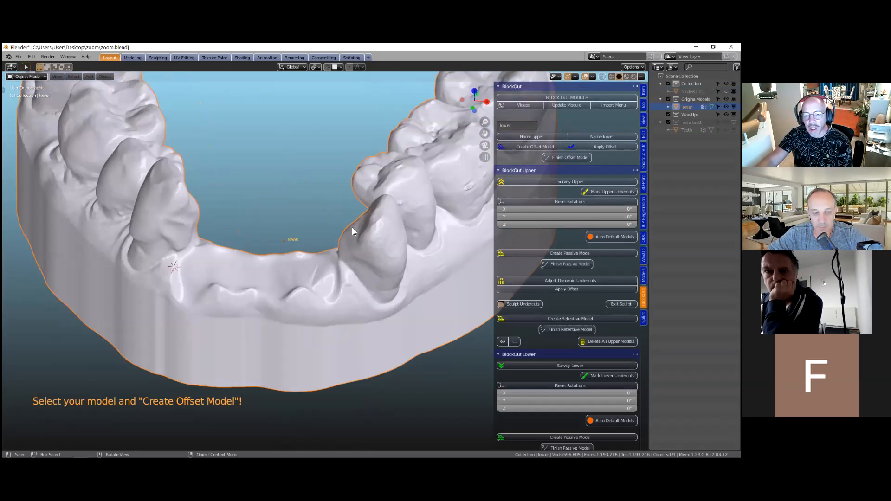
click(519, 148)
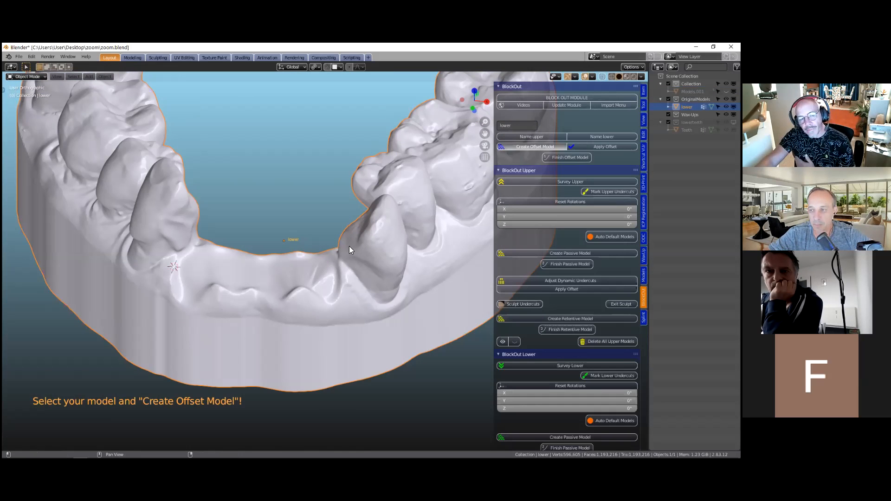
Step: Check the 0.2 mm offset around the ridge and canines, apply it and finish the offset model
middle_drag(347, 227, 321, 305)
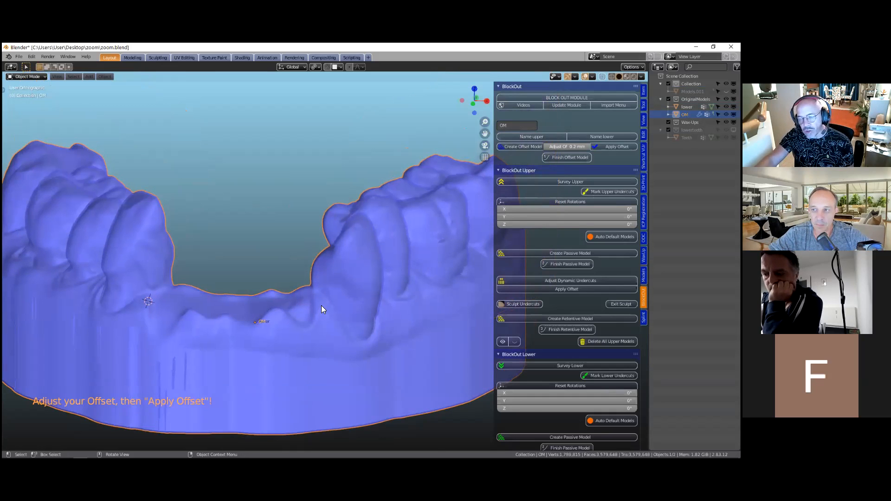
scroll(322, 305, up, 3)
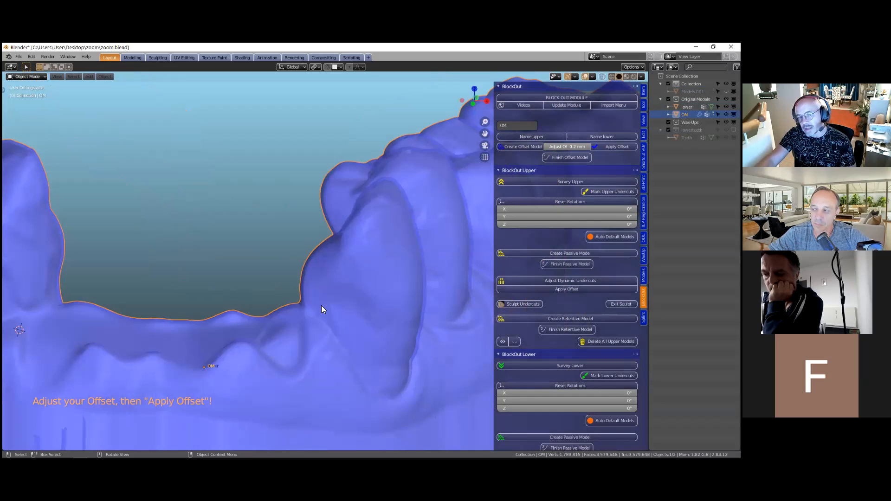
scroll(321, 305, down, 1)
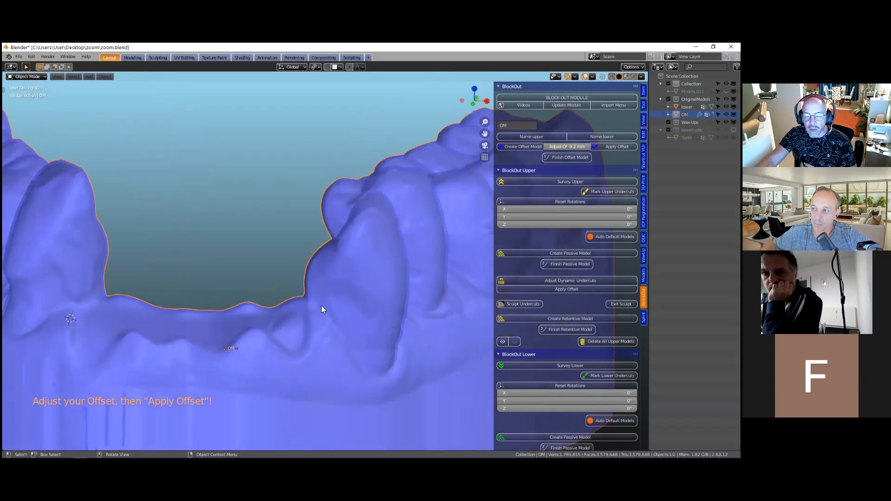
scroll(321, 306, down, 1)
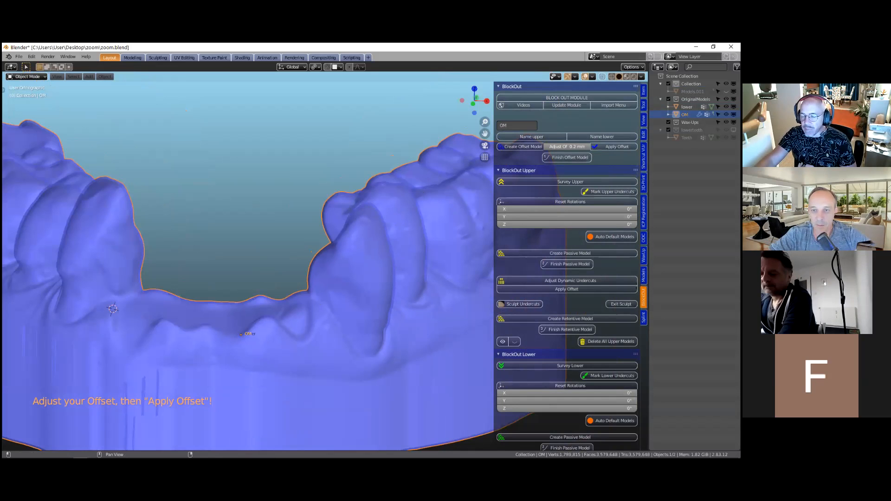
click(617, 147)
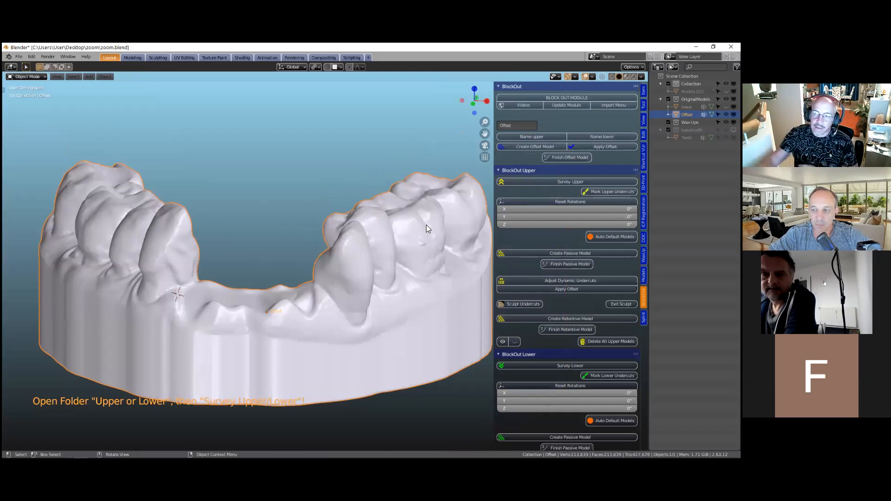
Step: Start Survey Lower on the offset model and tilt it to about -15° in X for the path of insertion
middle_drag(389, 238, 463, 210)
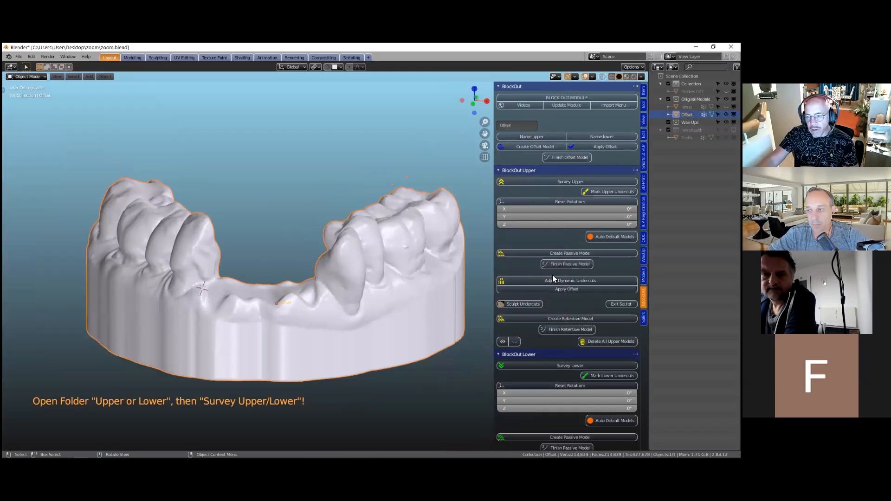
scroll(555, 283, down, 5)
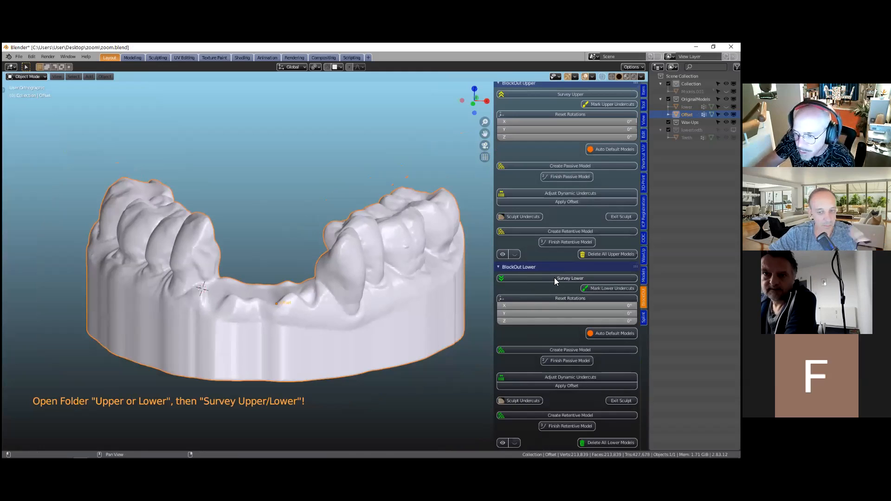
click(556, 279)
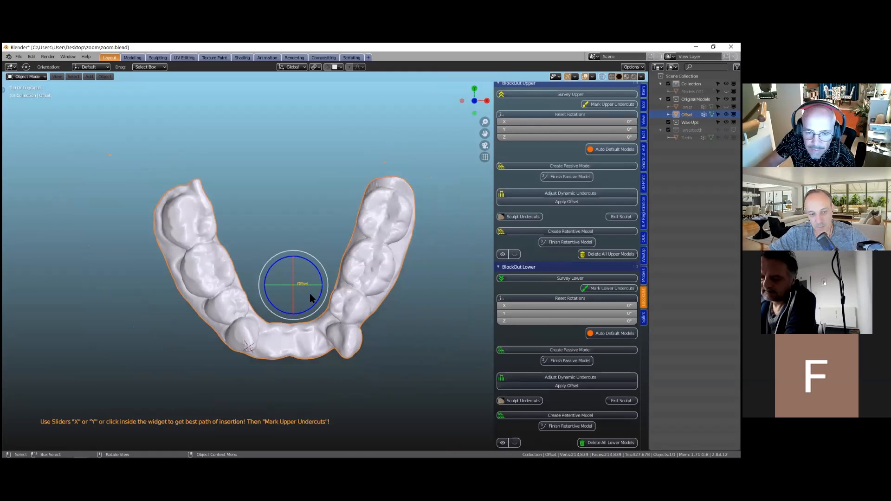
drag(307, 298, 356, 316)
scroll(357, 318, up, 3)
shift+middle_drag(371, 338, 390, 279)
scroll(390, 279, down, 1)
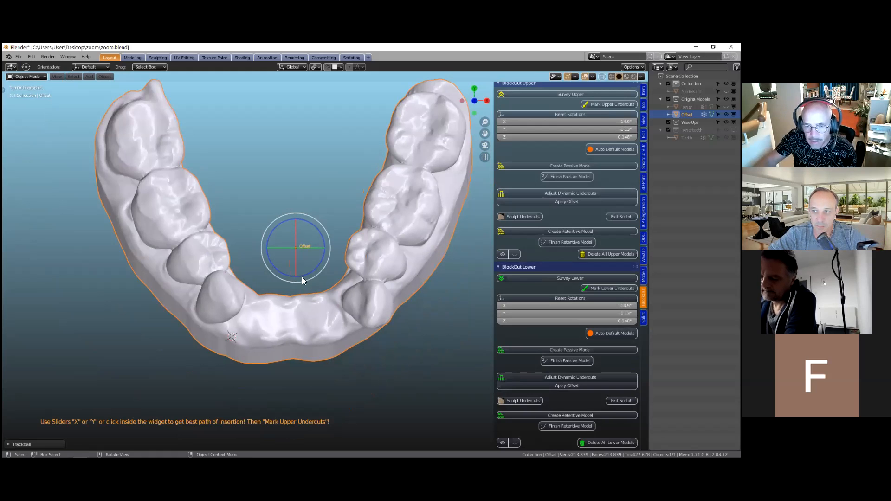
Step: Fine-tune the path of insertion by tilting the offset model freely to about -14° in X
drag(310, 257, 332, 242)
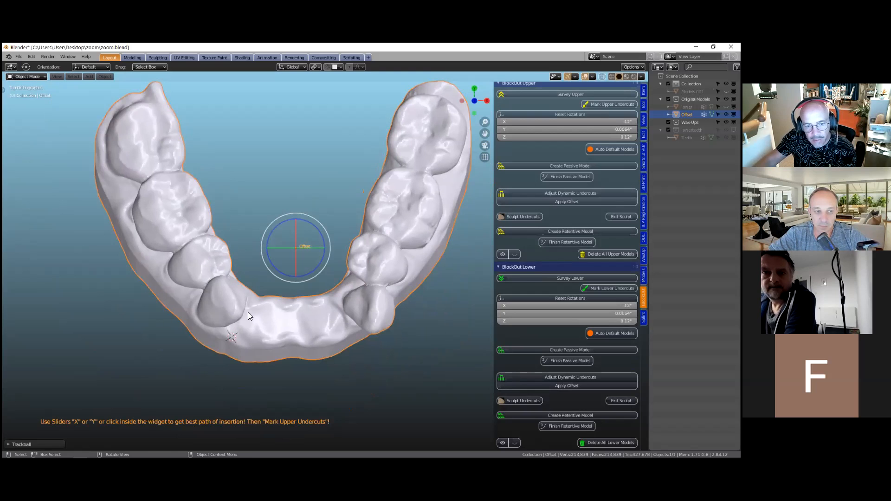
scroll(240, 333, up, 3)
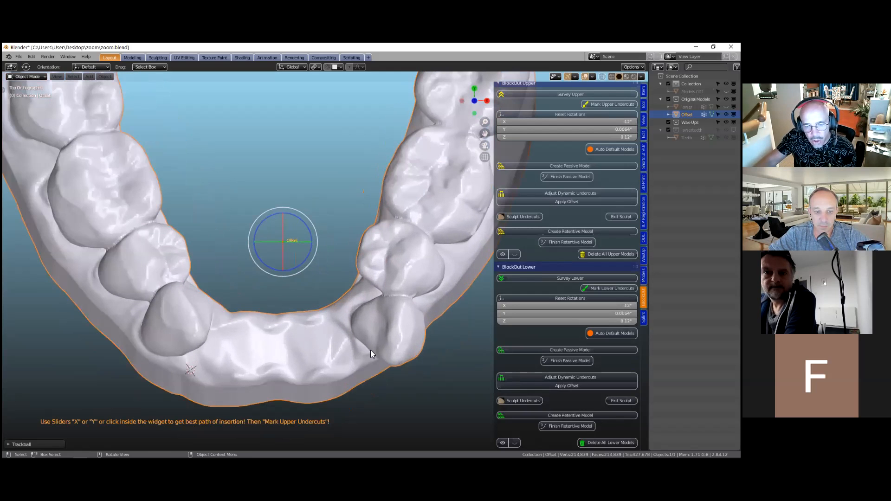
mouse_move(292, 250)
mouse_down()
mouse_move(304, 250)
mouse_move(277, 249)
mouse_move(289, 249)
mouse_up()
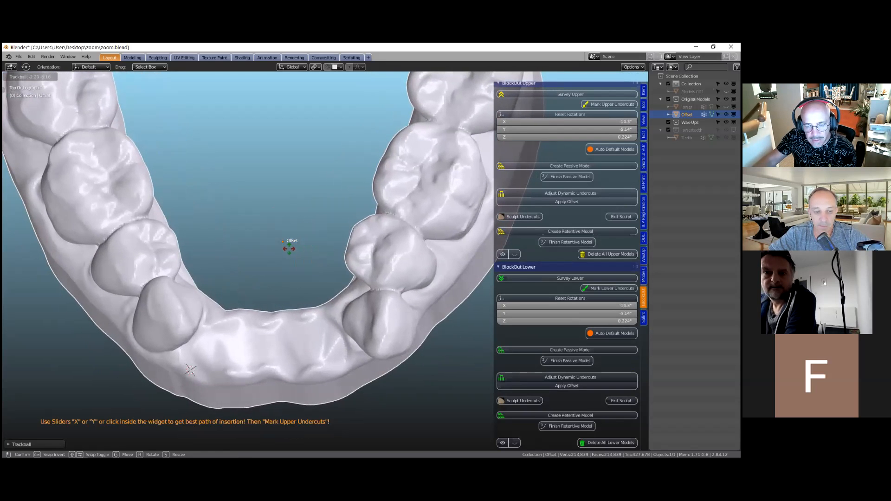
click(288, 248)
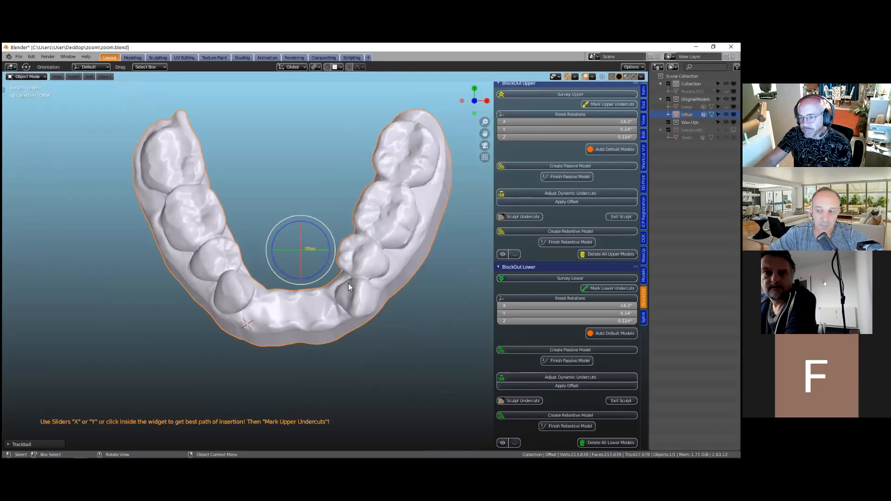
Step: Mark the lower undercuts on the offset model and inspect the marked areas around the teeth
click(594, 289)
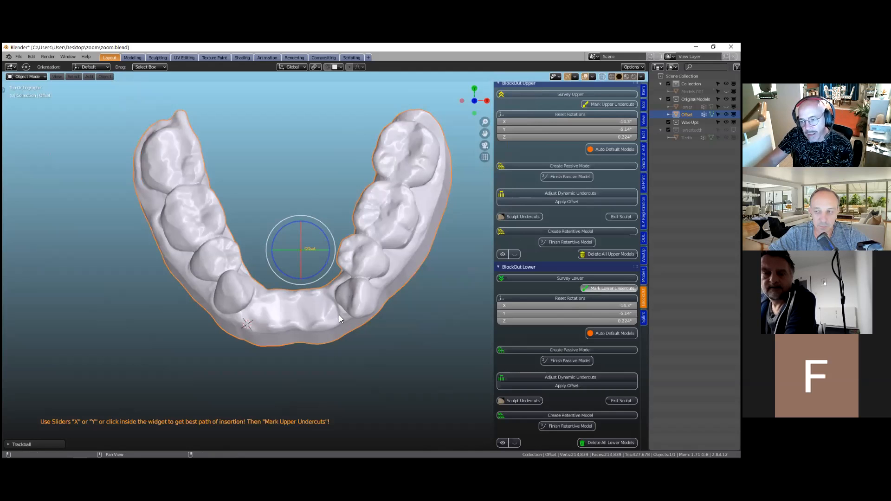
middle_drag(316, 317, 227, 254)
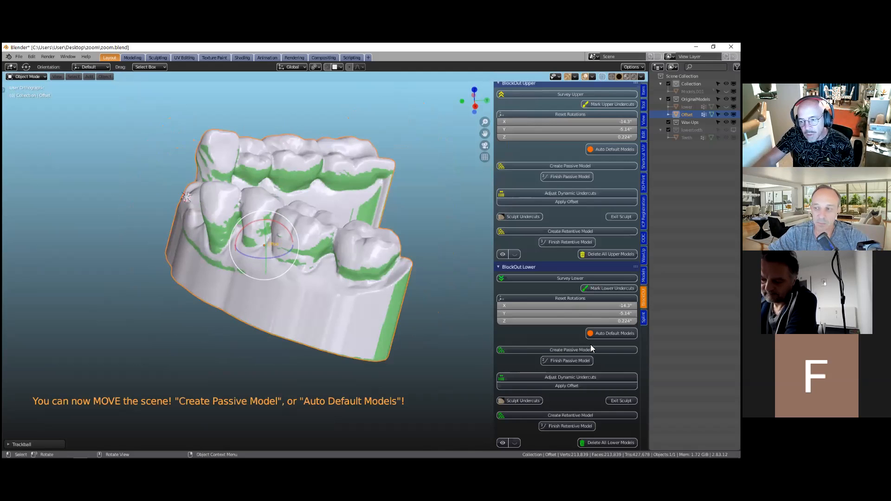
scroll(312, 239, down, 1)
middle_drag(312, 240, 352, 248)
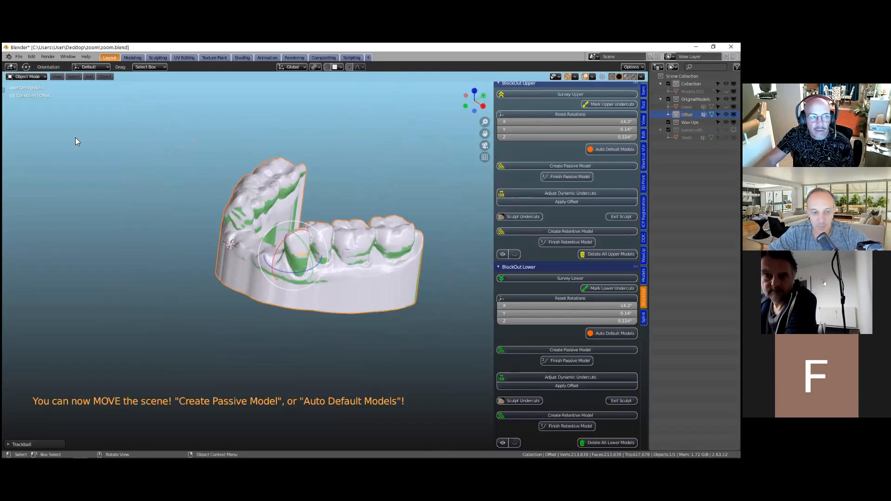
Step: Open zoom_blockoutTeeth.blend from the zoom folder without saving the changes to the current file
click(19, 56)
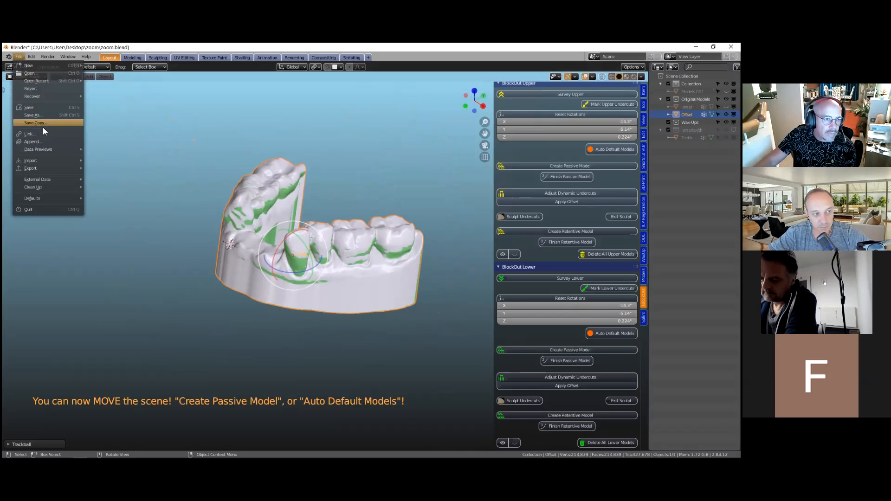
click(39, 74)
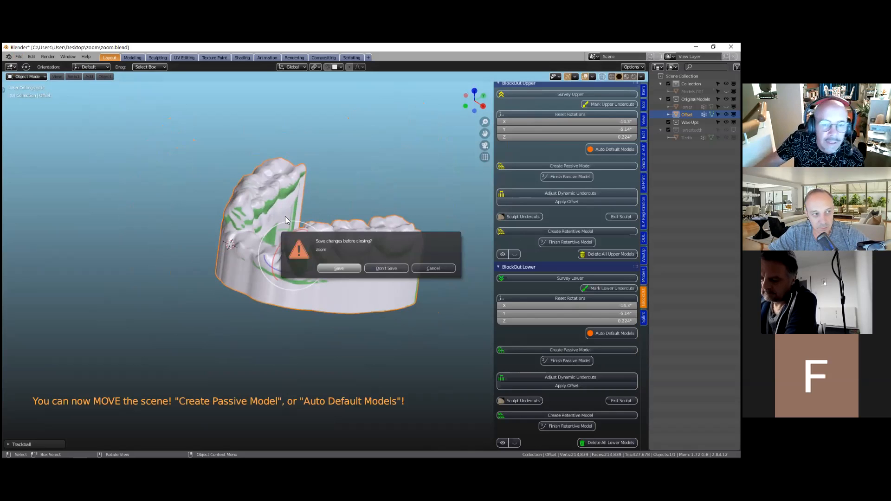
click(374, 268)
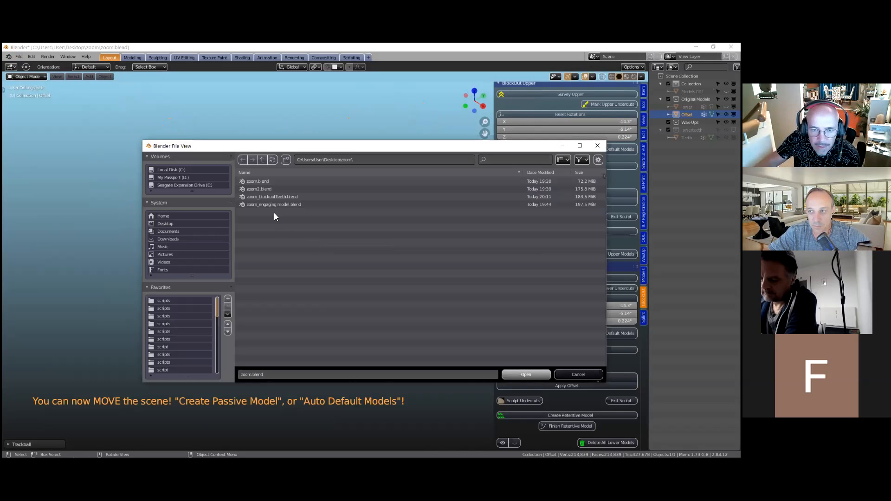
double_click(283, 197)
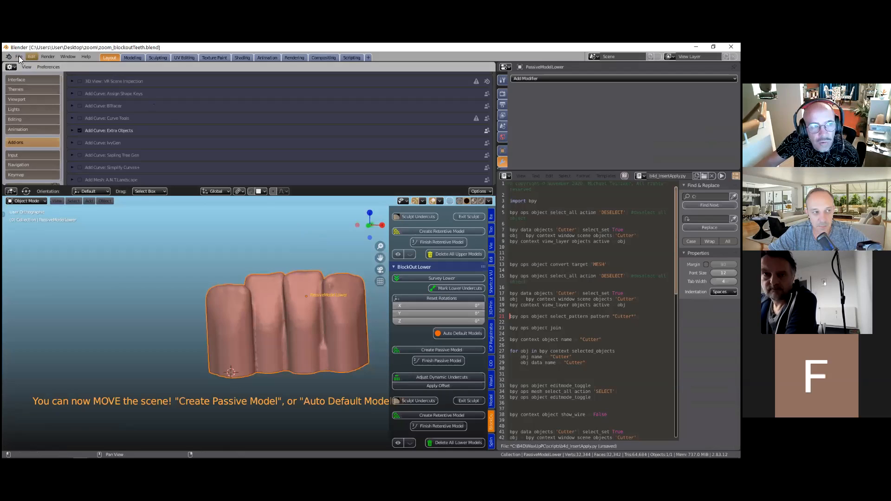
Step: Open zoom2.blend from the zoom folder
click(18, 57)
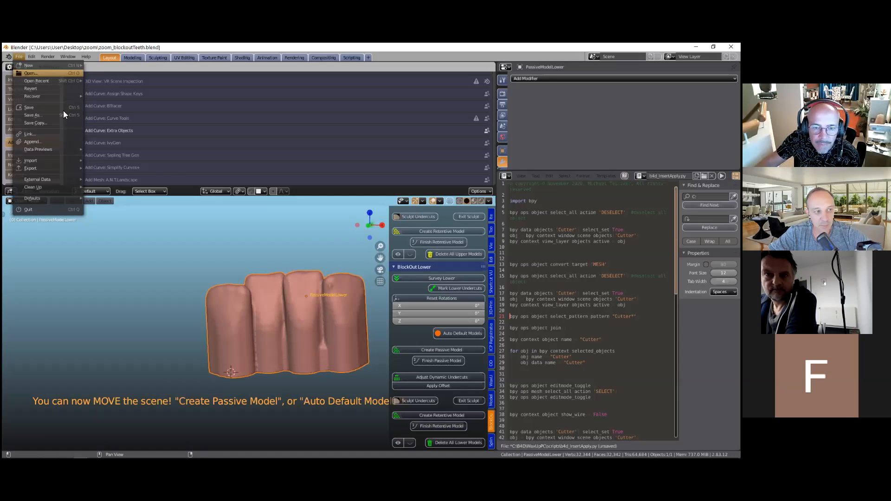
key(Return)
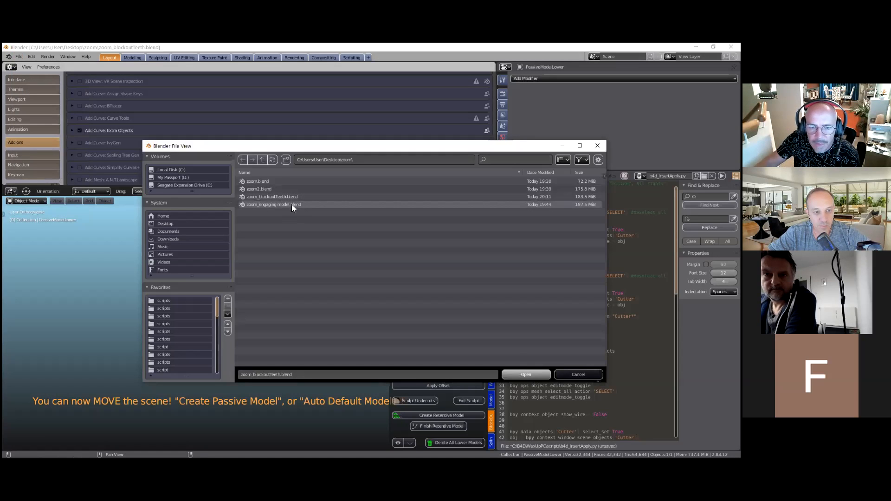
click(267, 189)
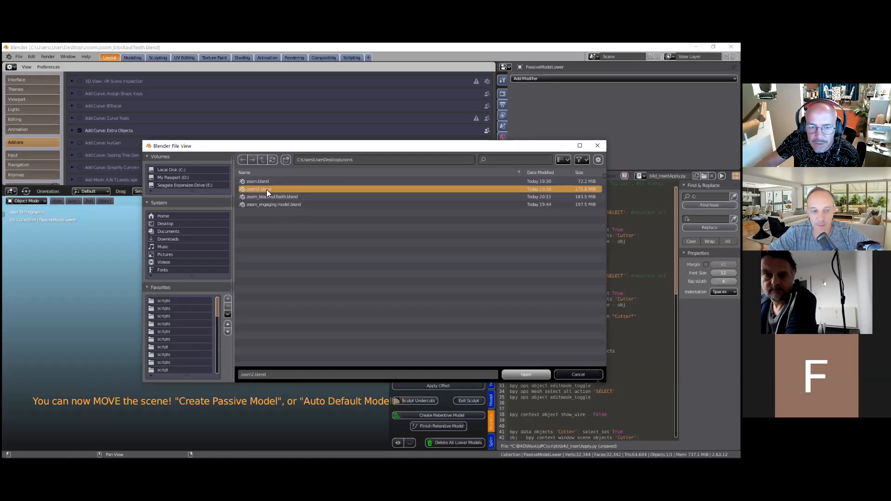
key(Return)
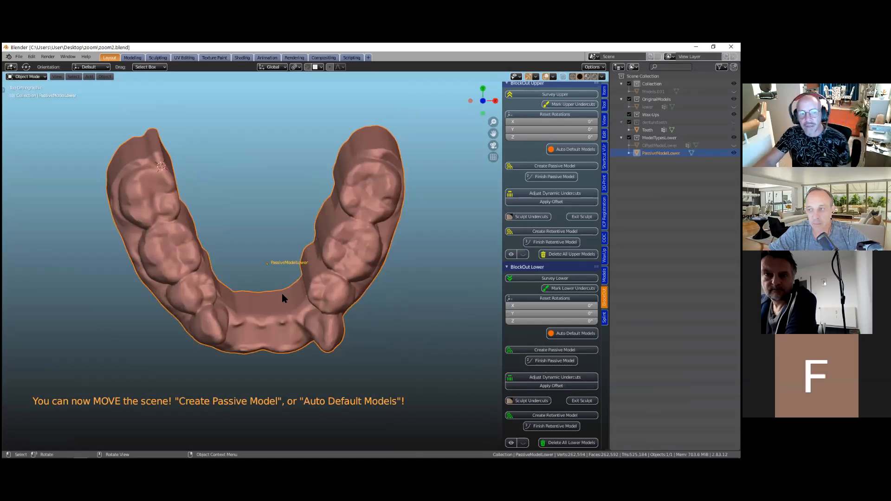
Step: Inspect the passive lower model from several angles and start adjusting its dynamic undercuts
middle_drag(285, 295, 300, 225)
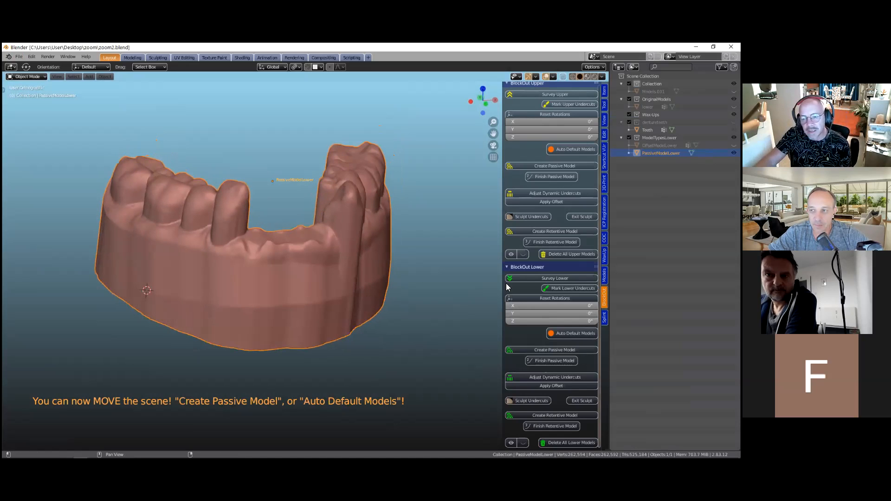
drag(469, 291, 468, 290)
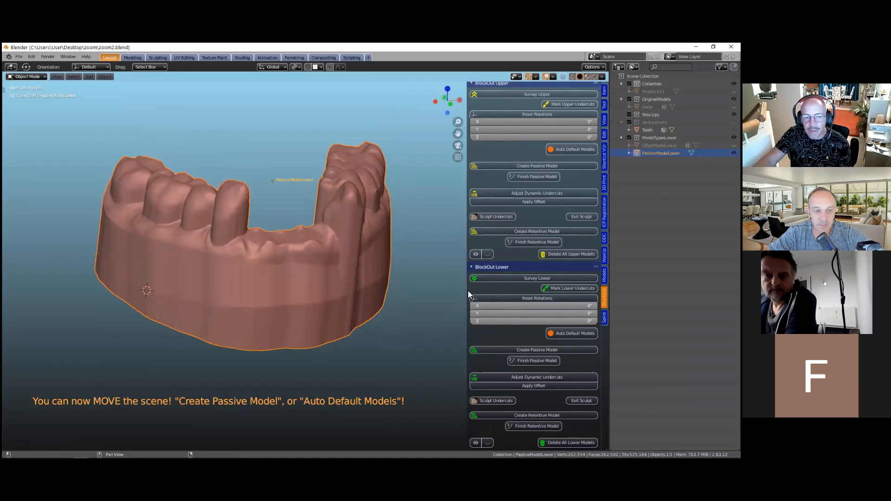
middle_drag(274, 263, 256, 272)
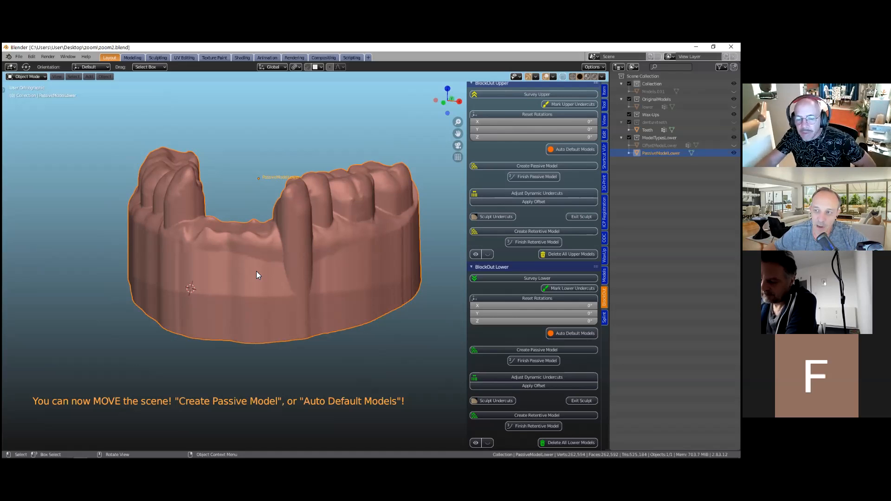
scroll(285, 281, down, 1)
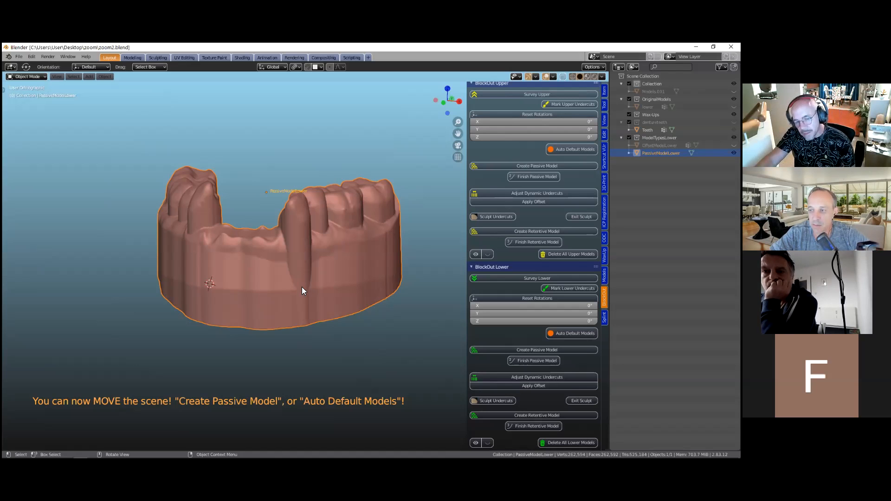
middle_drag(301, 287, 311, 296)
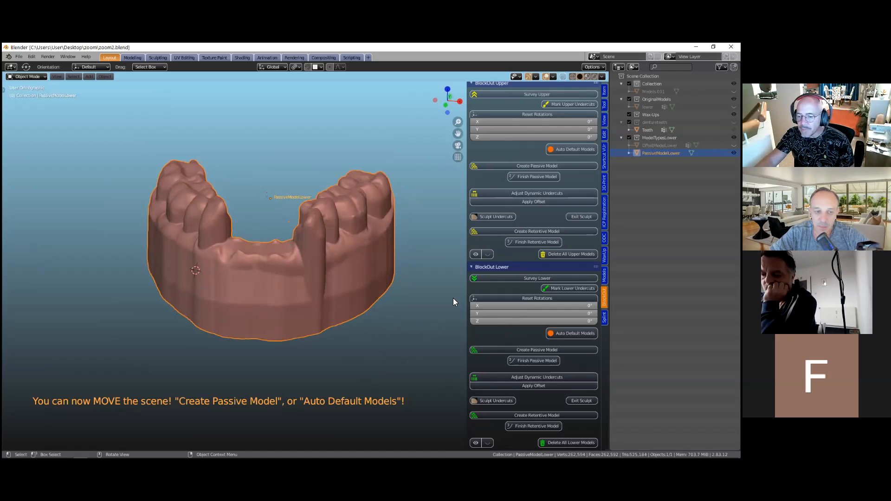
click(513, 378)
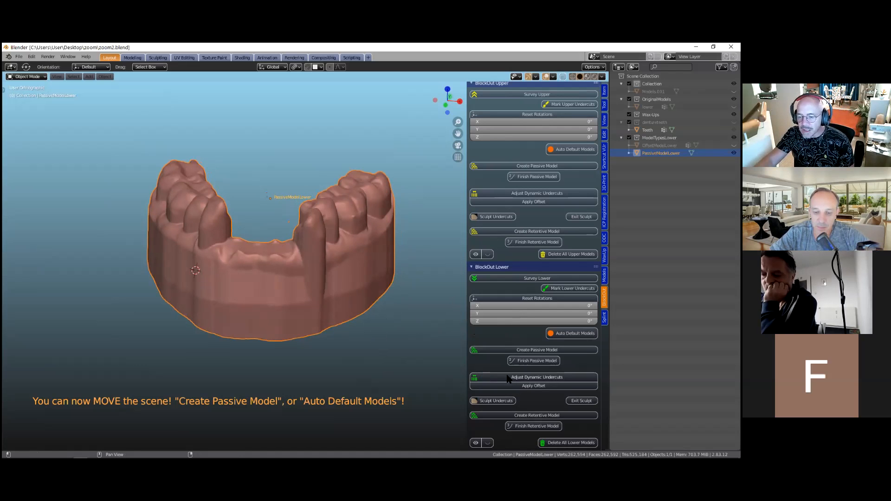
middle_drag(297, 295, 251, 283)
scroll(206, 281, up, 4)
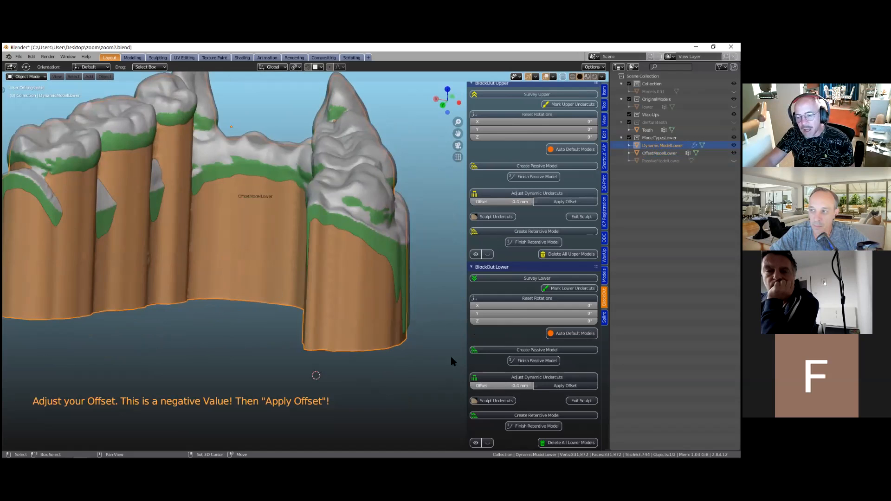
Step: Set the dynamic undercut offset for the lower model to -0.24 mm and check the teeth
shift+middle_drag(451, 355, 511, 390)
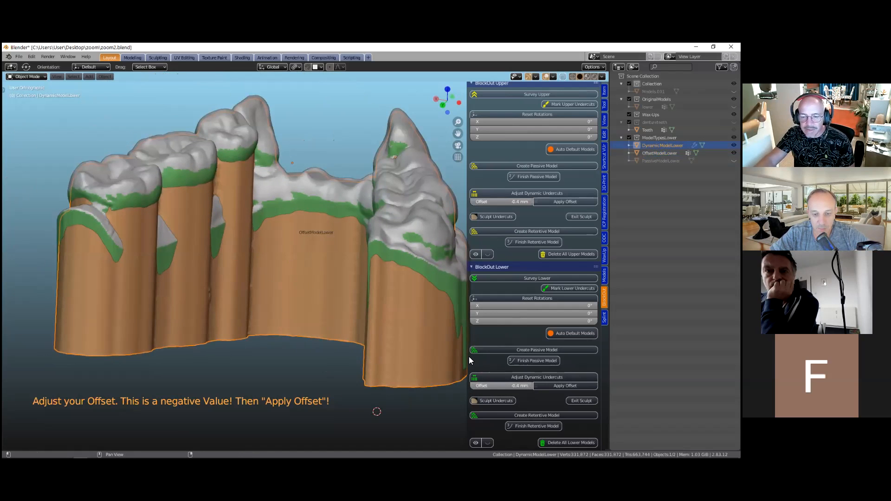
drag(468, 356, 453, 355)
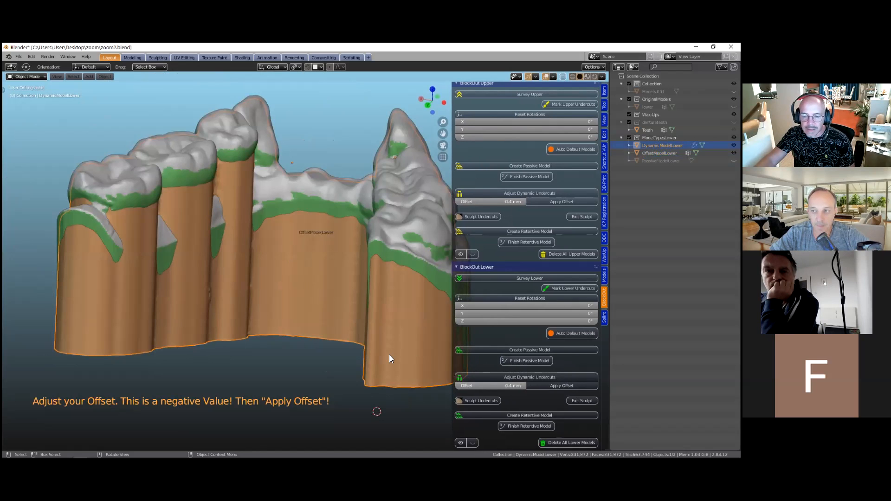
scroll(389, 359, down, 2)
mouse_move(503, 386)
mouse_down()
mouse_move(494, 386)
mouse_move(520, 386)
mouse_move(509, 386)
mouse_up()
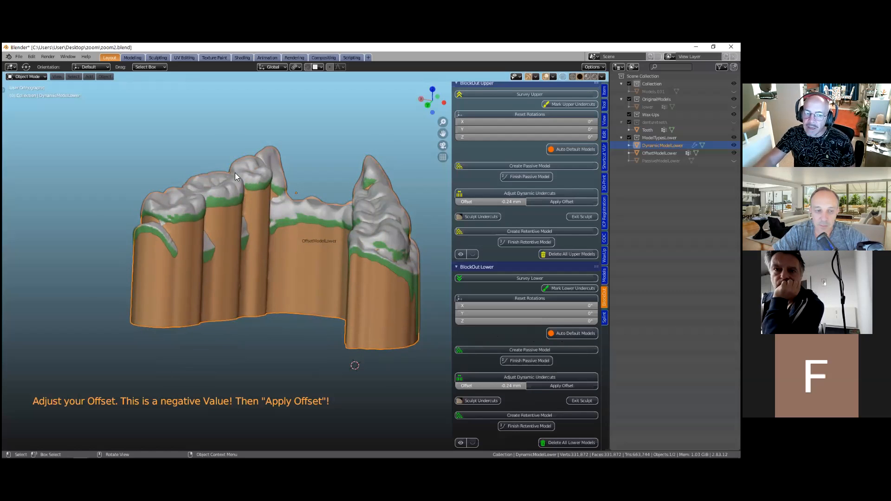
scroll(235, 174, up, 1)
middle_drag(226, 230, 215, 232)
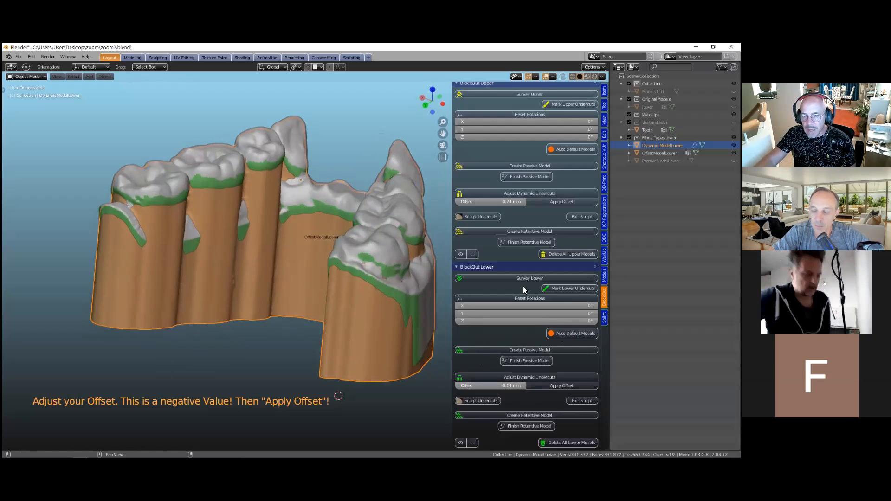
Step: Set the dynamic undercut offset for the lower model to -0.1 mm
click(475, 382)
text(-0.1)
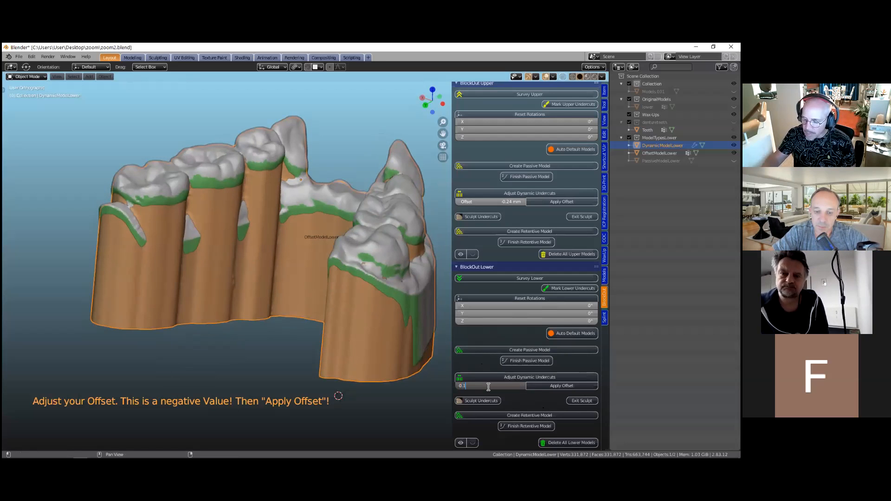
key(BackSpace)
key(BackSpace)
key(BackSpace)
key(BackSpace)
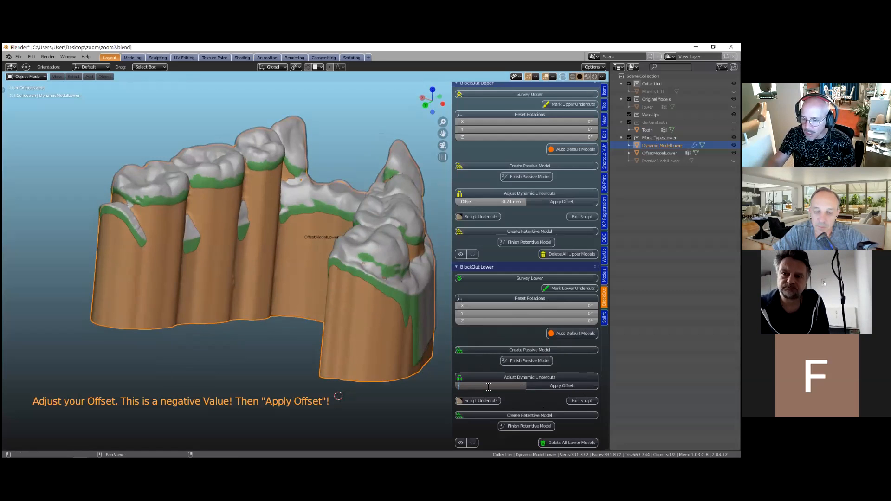
text(-0.1)
key(Return)
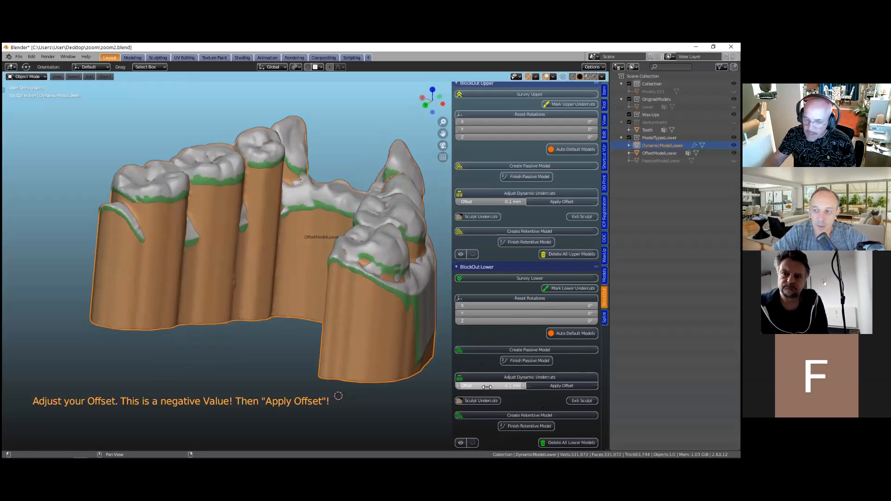
Step: Check the undercuts around the dynamic lower model and apply the offset
middle_drag(236, 292, 293, 287)
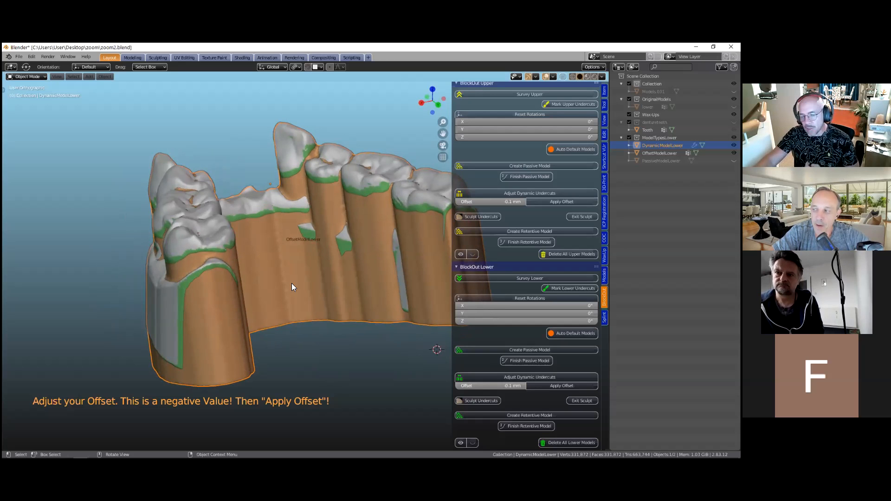
middle_drag(292, 284, 250, 298)
scroll(250, 298, down, 1)
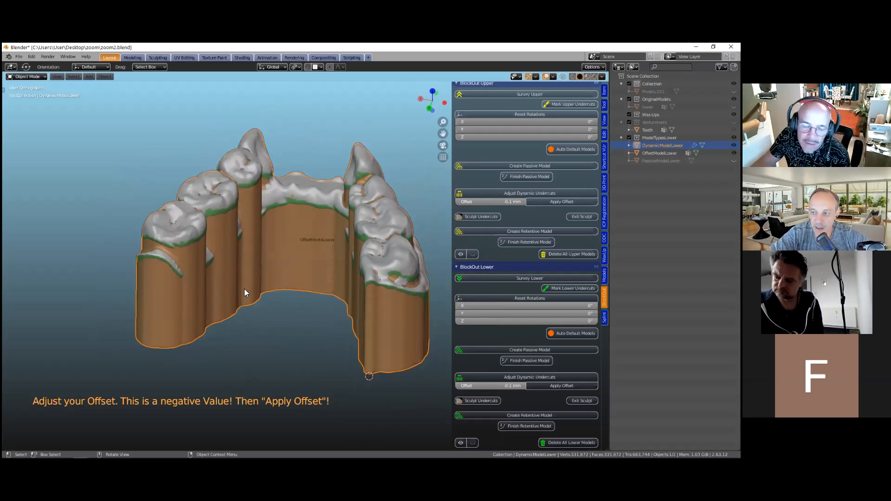
middle_drag(219, 285, 293, 250)
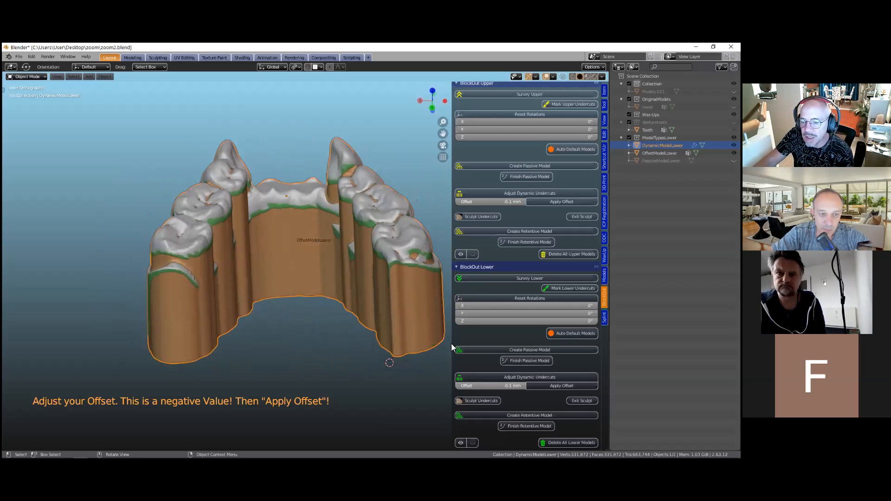
click(550, 387)
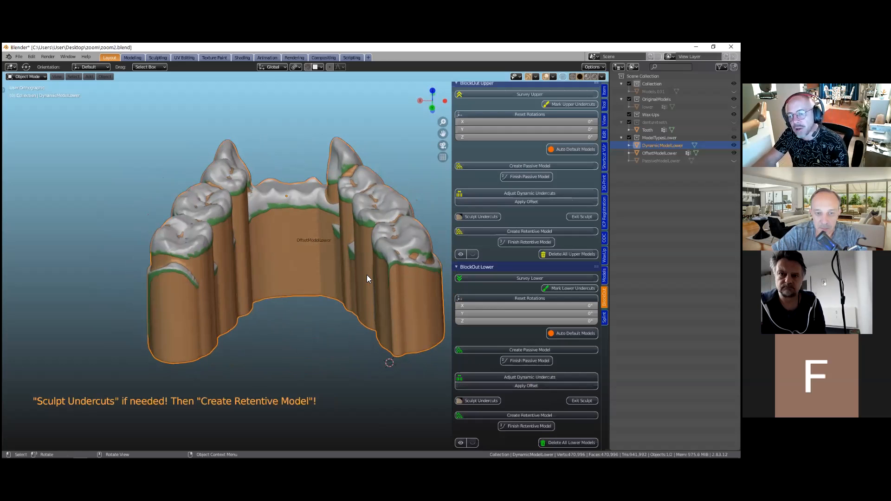
Step: Start Sculpt Undercuts and build up the biting surfaces of the back teeth on both sides with the Blob brush
middle_drag(359, 275, 377, 323)
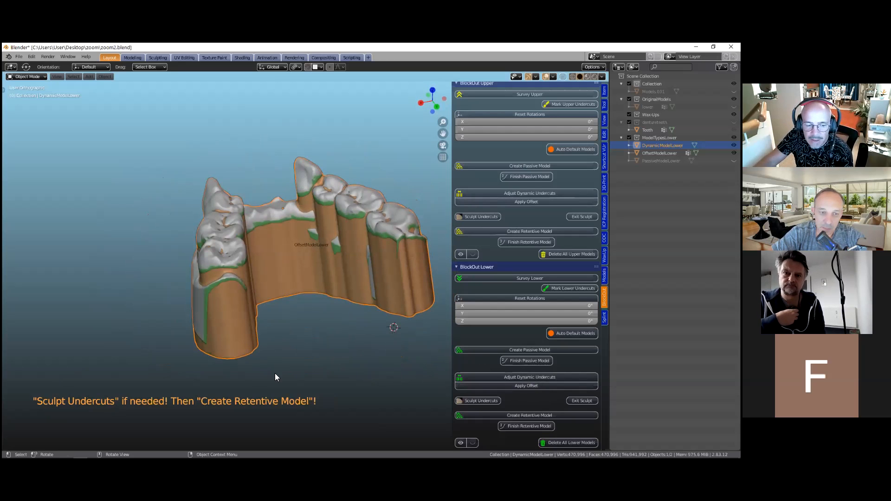
click(482, 401)
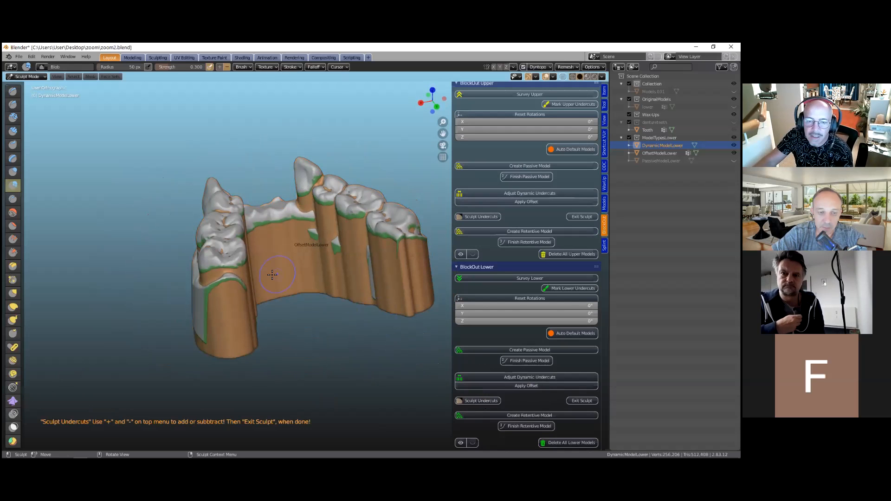
middle_drag(272, 275, 258, 223)
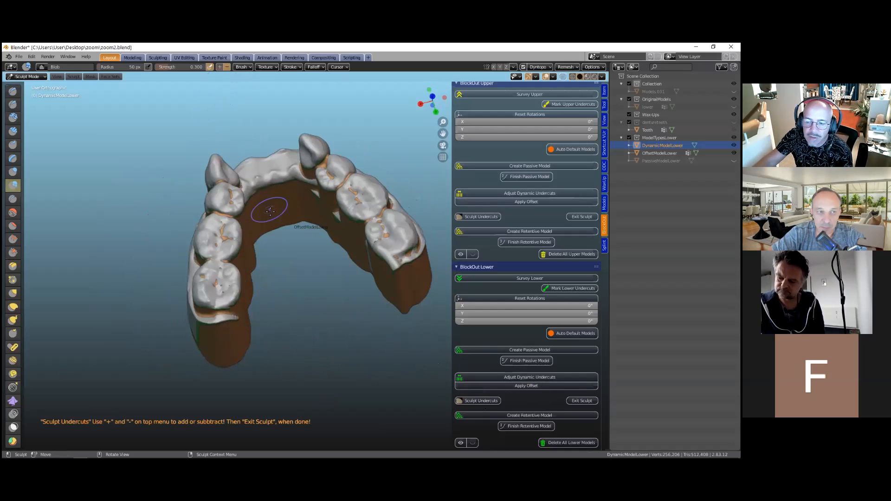
scroll(270, 224, up, 2)
mouse_move(159, 293)
mouse_down()
mouse_move(177, 300)
mouse_move(190, 223)
mouse_move(186, 236)
mouse_up()
drag(192, 192, 197, 169)
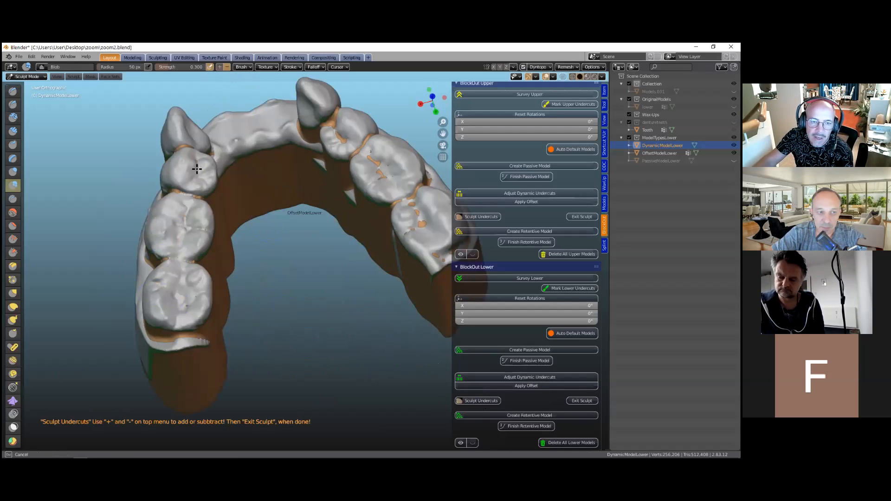
drag(180, 198, 195, 148)
mouse_move(353, 125)
mouse_down()
mouse_move(344, 137)
mouse_move(442, 253)
mouse_move(453, 241)
mouse_up()
drag(396, 178, 334, 119)
Step: Sculpt with the Blob brush along the cheek-side gum margin below the molars
scroll(294, 258, down, 2)
middle_drag(294, 258, 197, 278)
scroll(197, 277, up, 3)
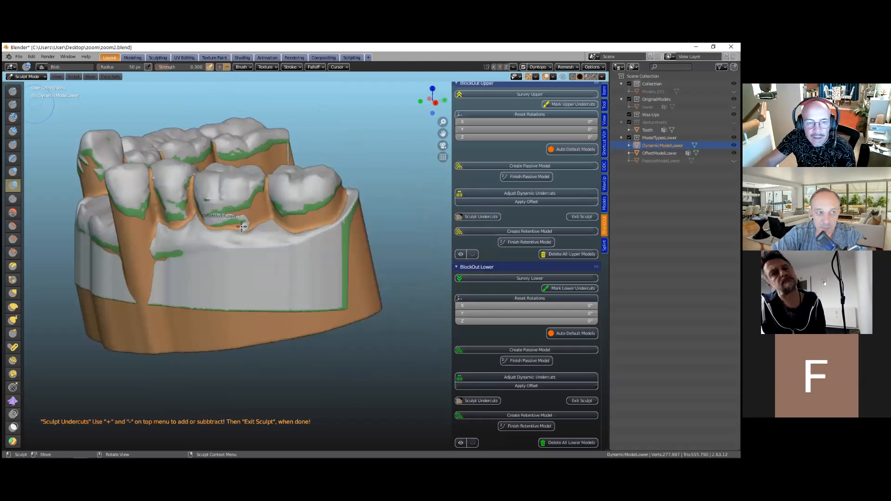
middle_drag(259, 235, 249, 234)
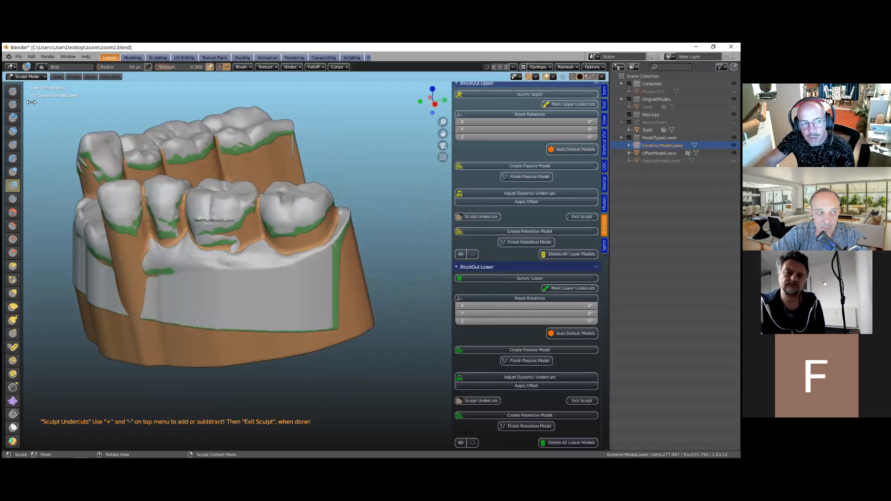
scroll(279, 253, up, 4)
middle_drag(283, 246, 301, 251)
drag(301, 251, 256, 249)
middle_drag(228, 223, 229, 244)
Step: Sculpt the undercut along the gum margin behind and below the last molar with the Draw brush
click(13, 92)
scroll(335, 235, up, 4)
drag(376, 189, 335, 236)
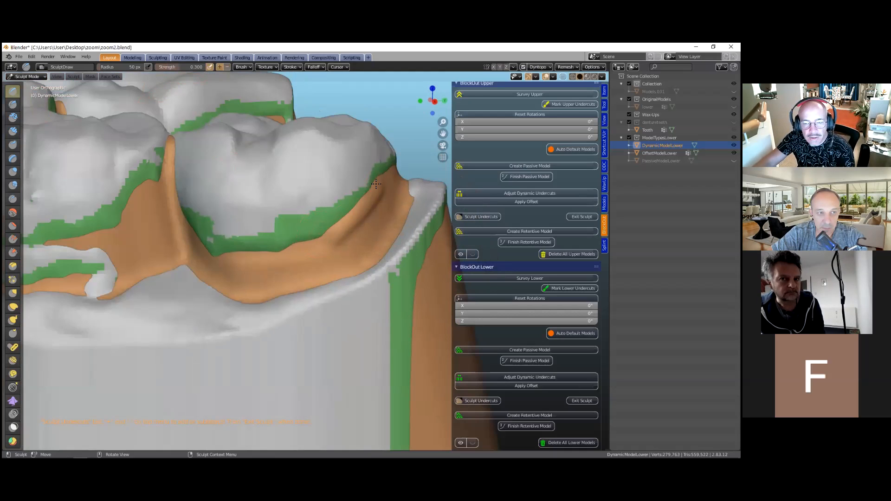
mouse_move(376, 184)
mouse_down()
mouse_move(322, 231)
mouse_move(252, 256)
mouse_move(223, 256)
mouse_move(279, 256)
mouse_move(366, 197)
mouse_move(394, 162)
mouse_up()
middle_drag(343, 200, 333, 257)
scroll(279, 251, up, 2)
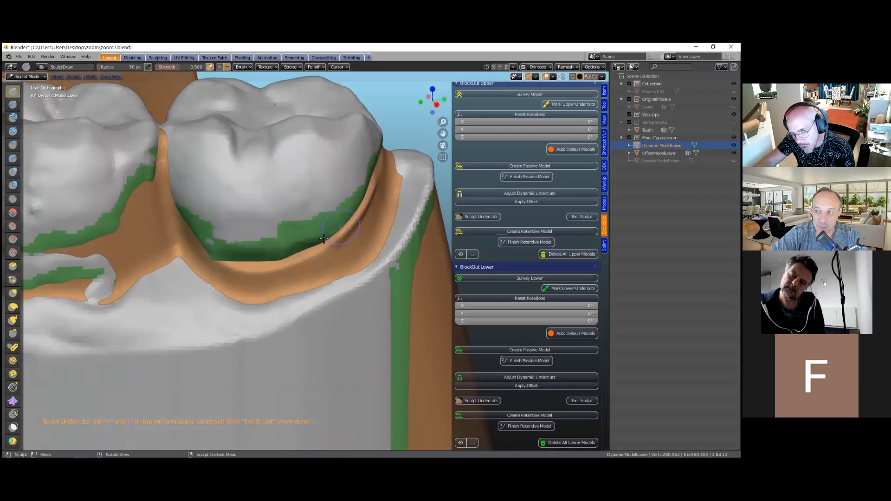
Step: Set the brush to add and build up the undercuts around the front teeth and front gap with the Blob brush
scroll(260, 256, down, 4)
middle_drag(265, 244, 74, 88)
shift+middle_drag(231, 73, 227, 71)
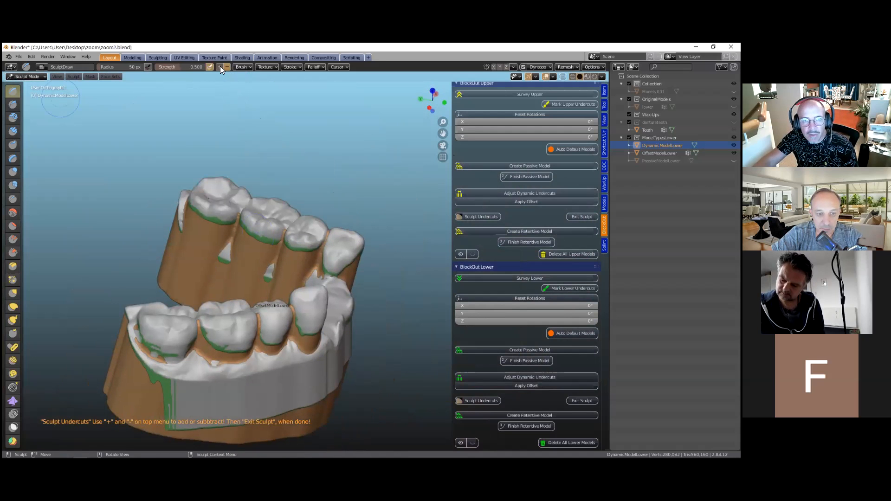
click(219, 67)
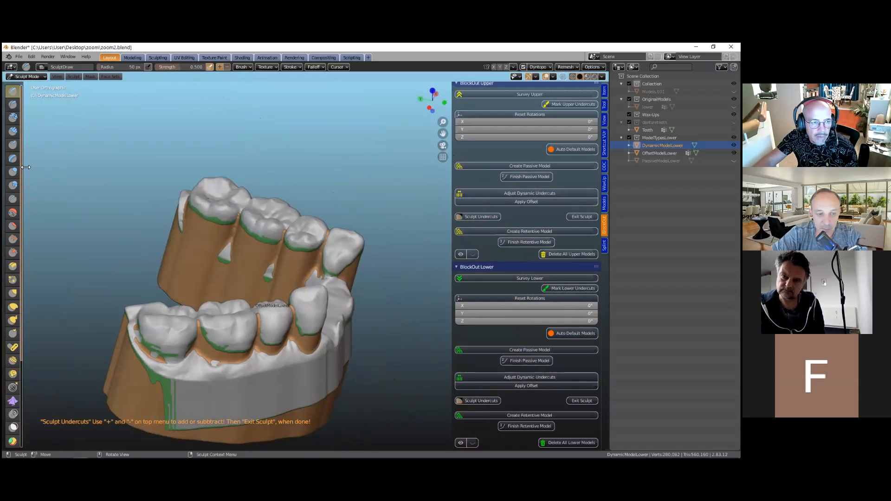
drag(31, 169, 30, 169)
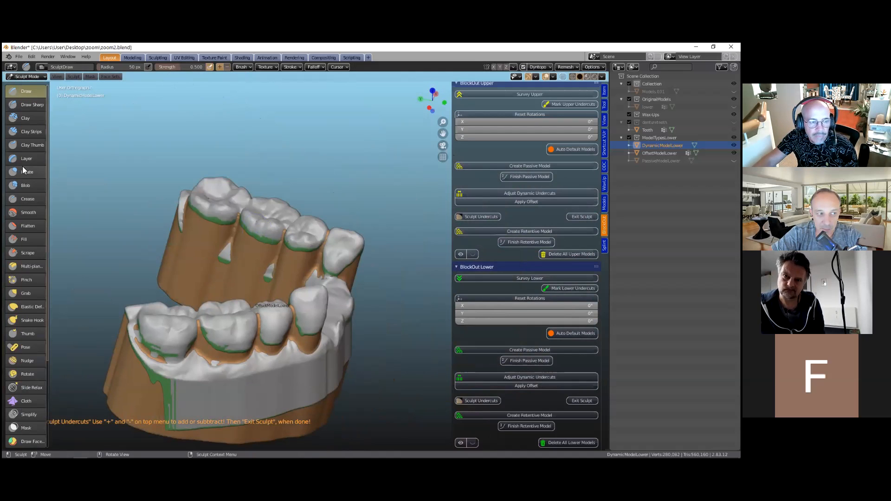
click(26, 184)
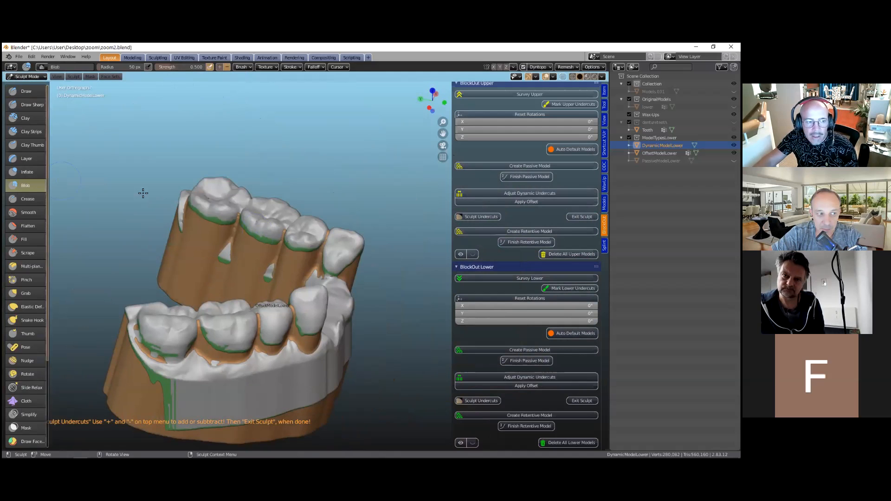
scroll(319, 259, up, 3)
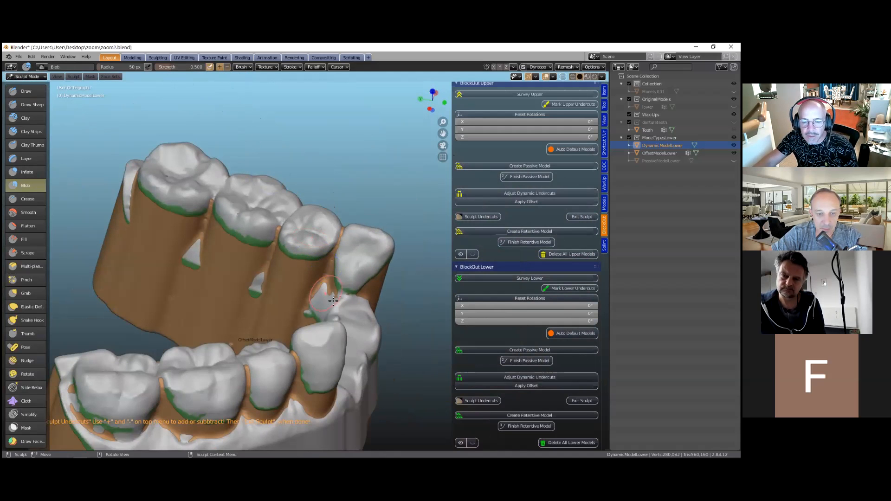
scroll(318, 289, up, 1)
drag(341, 300, 367, 299)
mouse_move(359, 302)
middle_down()
mouse_move(195, 280)
mouse_move(286, 253)
middle_up()
drag(289, 251, 280, 257)
mouse_move(322, 287)
middle_down()
mouse_move(301, 281)
mouse_move(339, 289)
middle_up()
scroll(338, 288, down, 2)
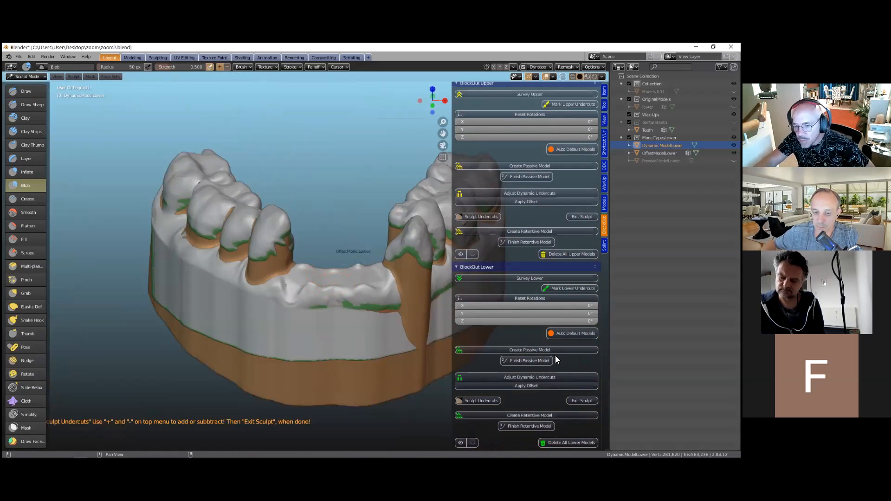
Step: Create the retentive lower model from the sculpted model and finish it with a 0.2 mm voxel size
click(531, 416)
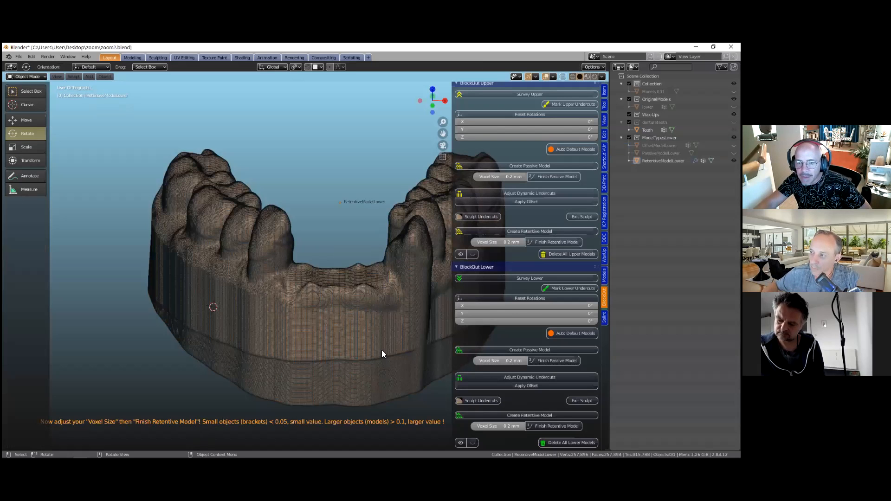
middle_drag(338, 327, 374, 326)
middle_drag(514, 439, 380, 366)
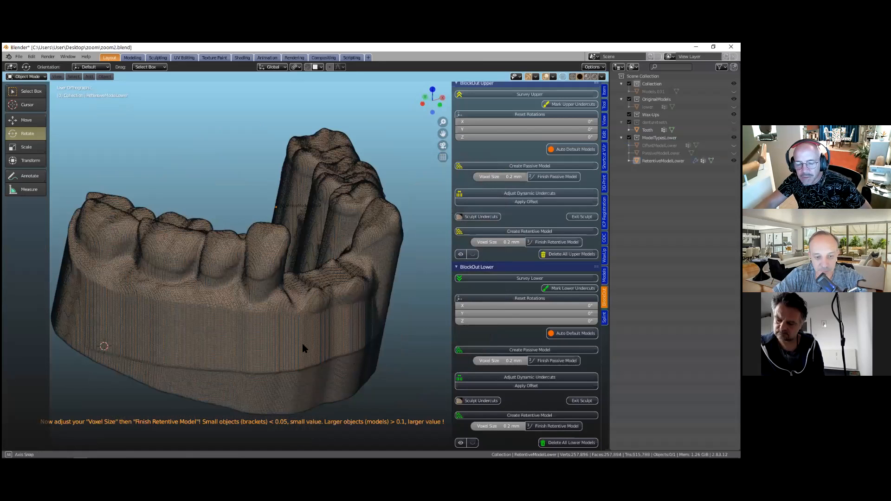
shift+middle_drag(299, 348, 299, 347)
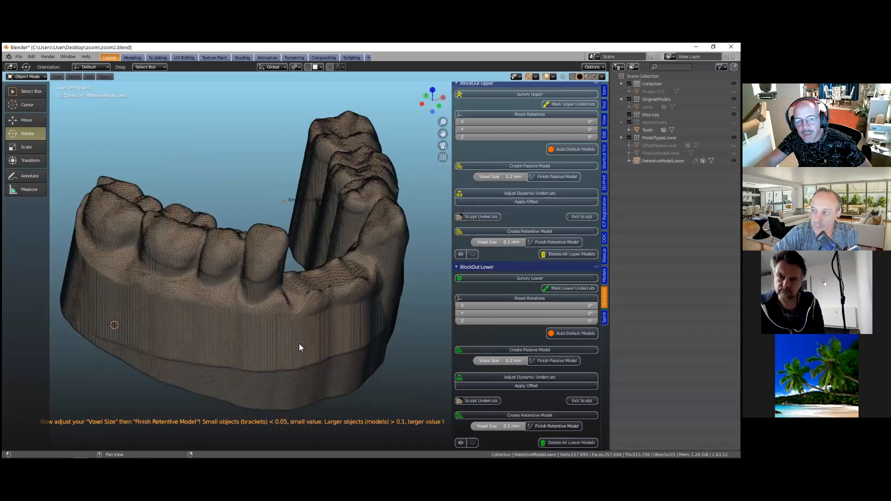
scroll(260, 325, down, 1)
middle_drag(259, 326, 249, 281)
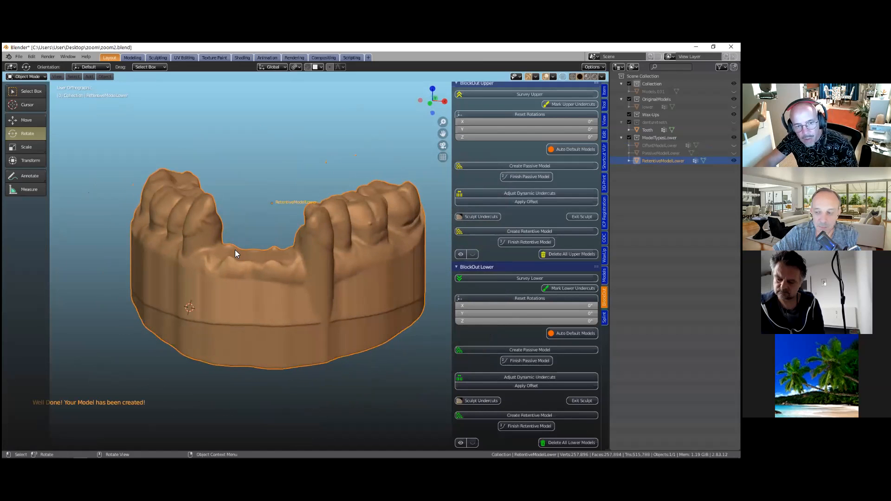
Step: Enlarge the 3D view and bring up the Splint module with only its Splint-Paint-On-Layer tools expanded
key(t)
middle_drag(315, 257, 321, 286)
drag(610, 232, 685, 233)
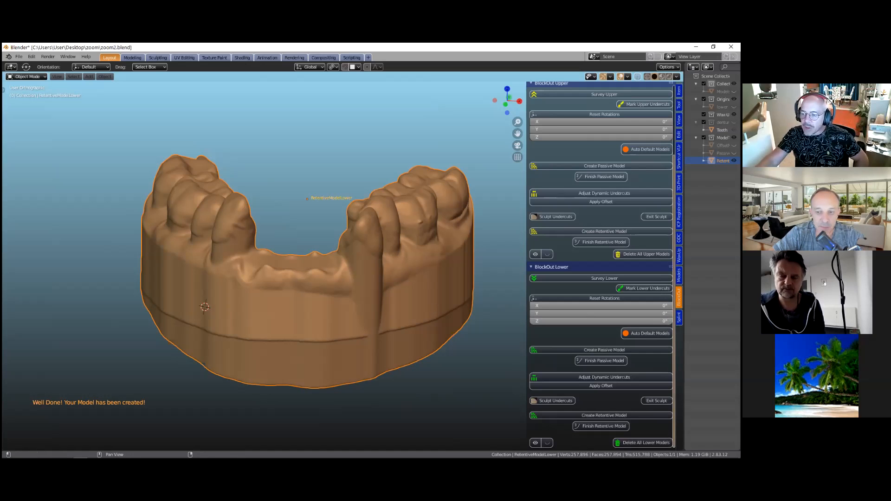
click(679, 317)
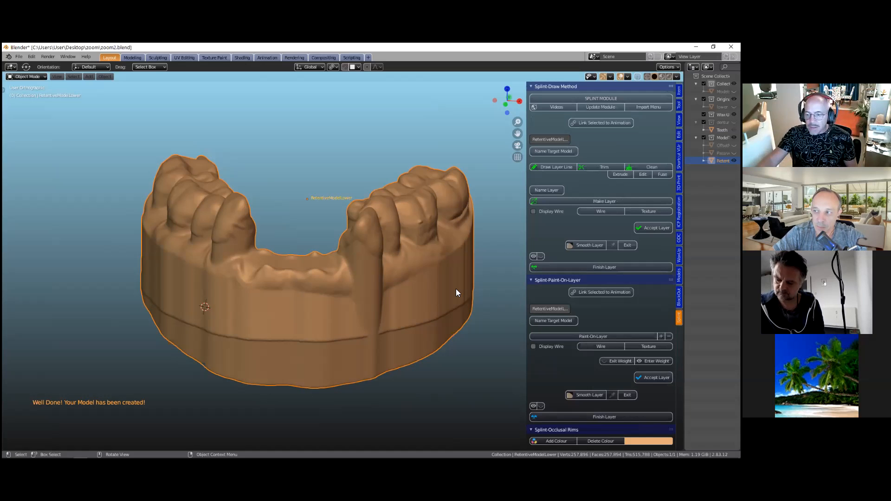
scroll(584, 255, down, 3)
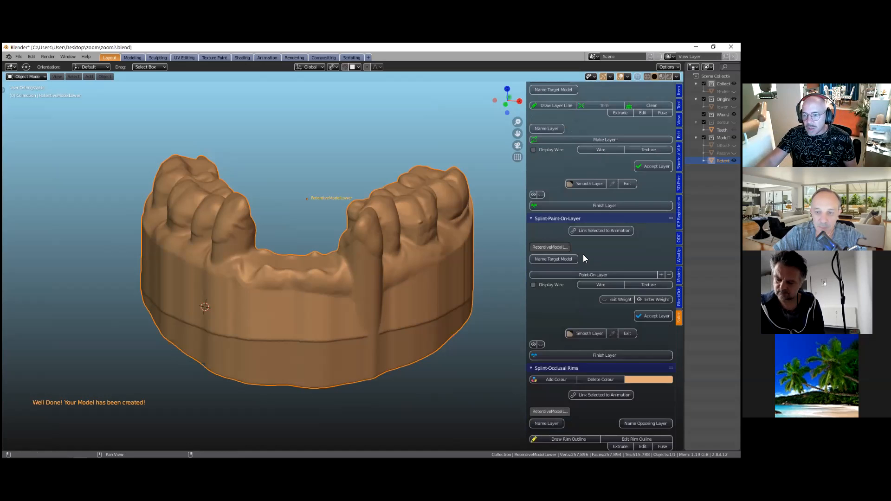
scroll(546, 232, down, 1)
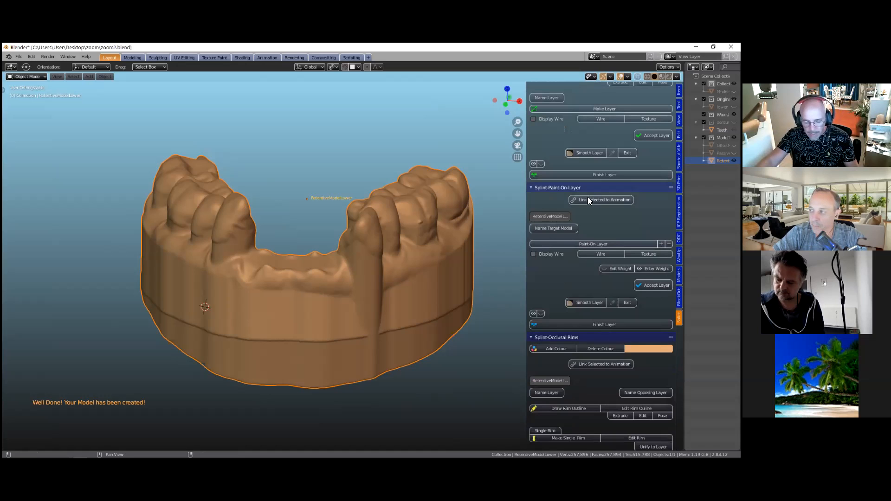
ctrl+click(532, 188)
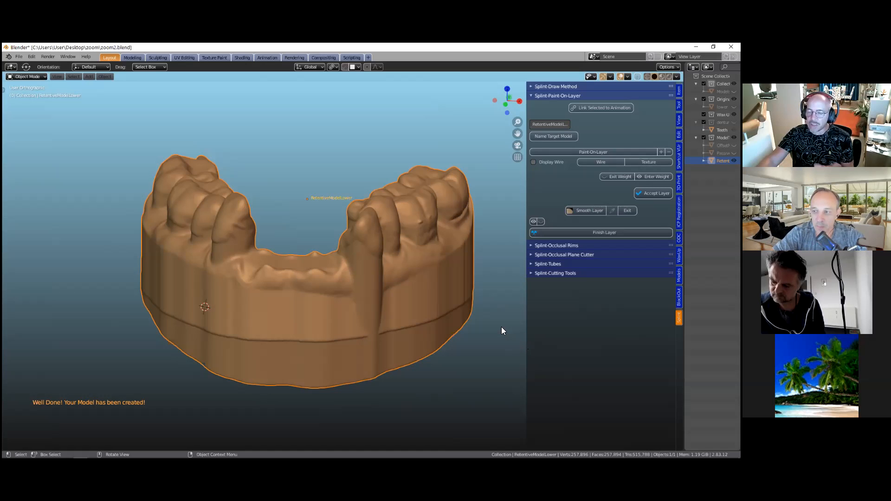
Step: Name the retentive model as the target model and paint a layer over the toothless front ridge
click(555, 136)
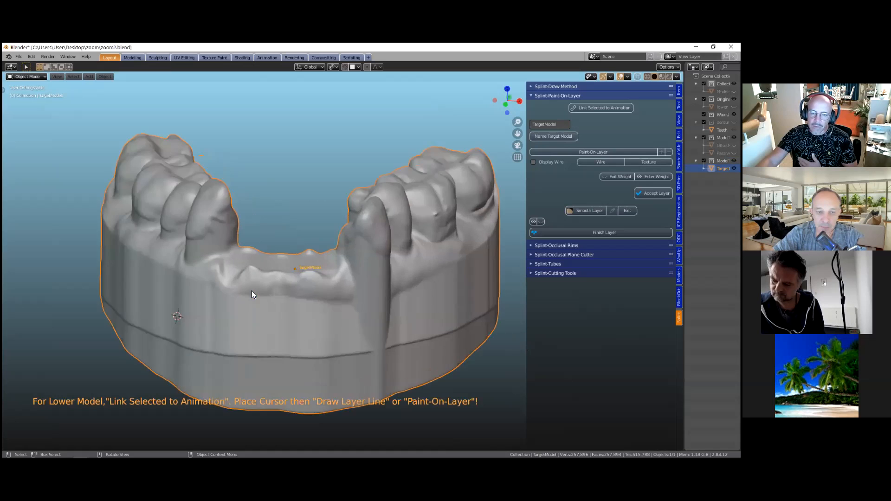
middle_drag(272, 288, 271, 308)
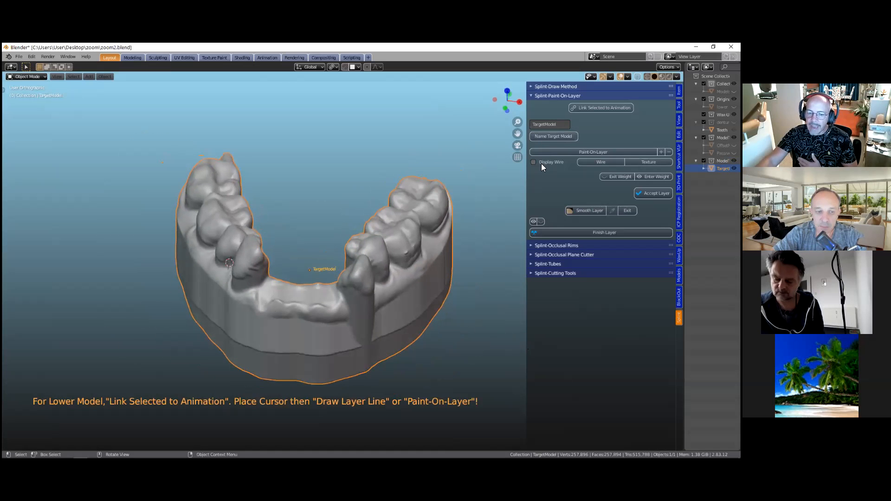
click(574, 153)
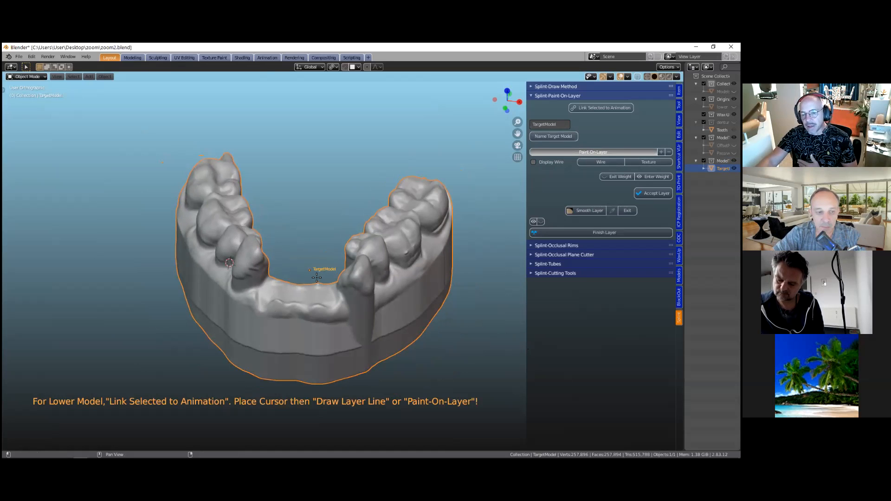
drag(274, 293, 336, 300)
middle_drag(330, 300, 325, 263)
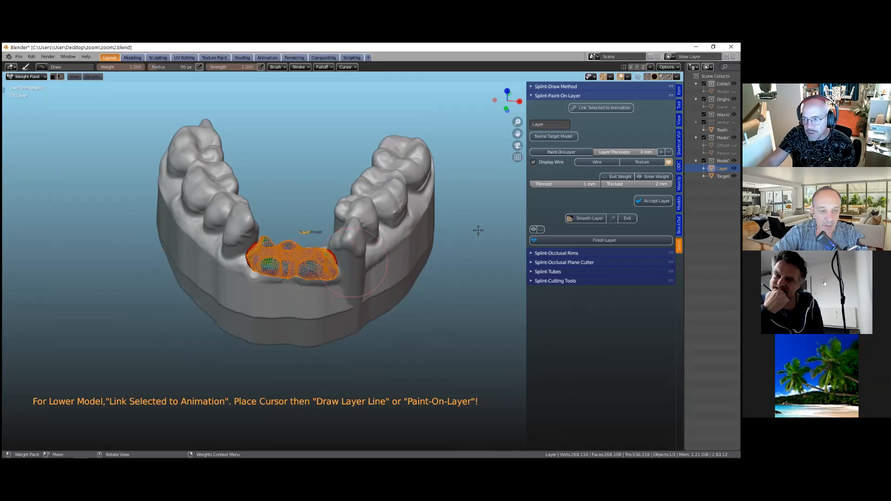
Step: Set the painted layer's thickness to 2 mm
click(607, 153)
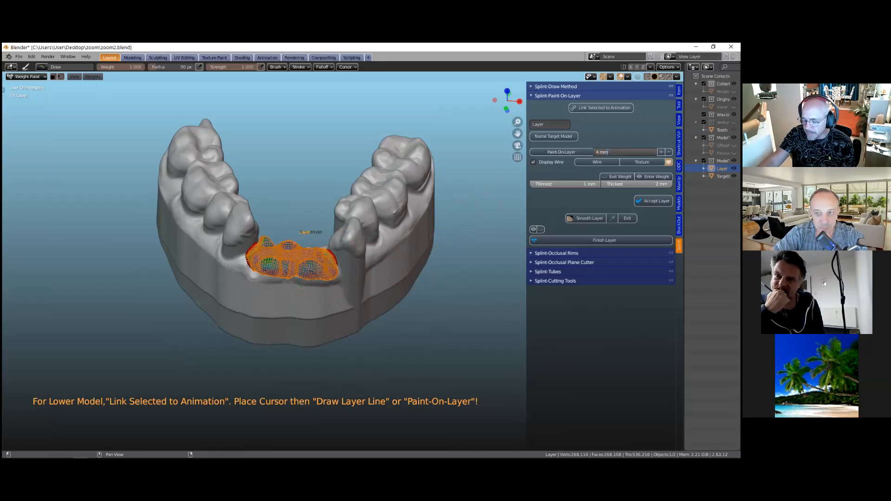
text(2)
key(Return)
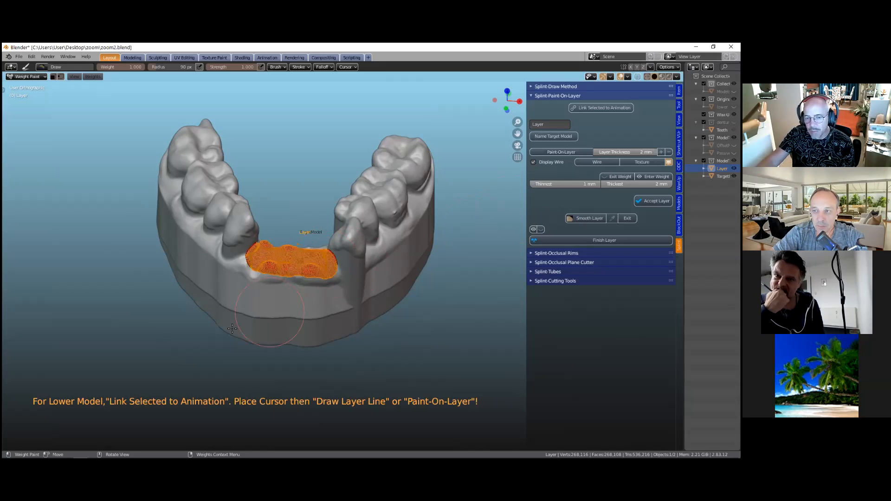
Step: Extend the painted layer down the lip side and the tongue side of the front ridge
scroll(232, 328, up, 3)
middle_drag(233, 312, 181, 268)
mouse_move(181, 268)
mouse_down()
mouse_move(195, 283)
mouse_move(246, 284)
mouse_move(204, 285)
mouse_move(177, 268)
mouse_move(179, 279)
mouse_move(228, 289)
mouse_move(315, 293)
mouse_move(334, 277)
mouse_move(331, 264)
mouse_up()
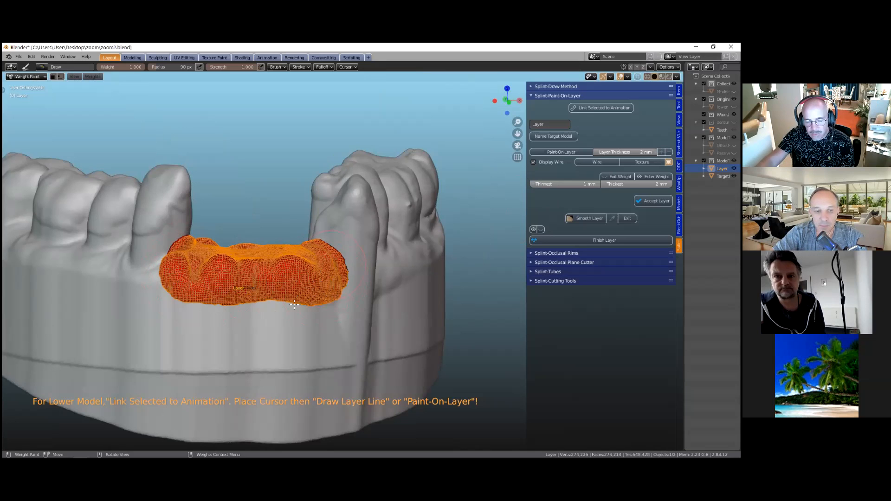
middle_drag(263, 326, 155, 294)
drag(206, 301, 248, 301)
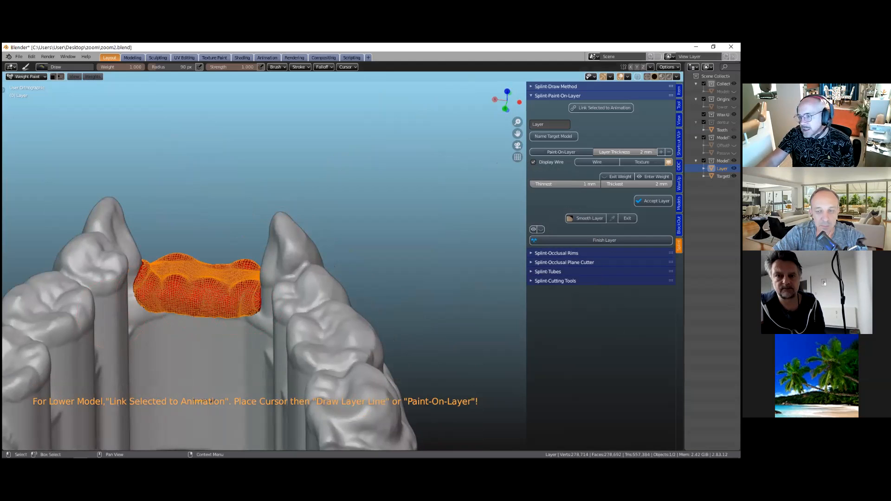
Step: Widen the outliner, show the dentureteeth collection to compare the teeth with the painted layer, and hide it again
drag(684, 226, 563, 226)
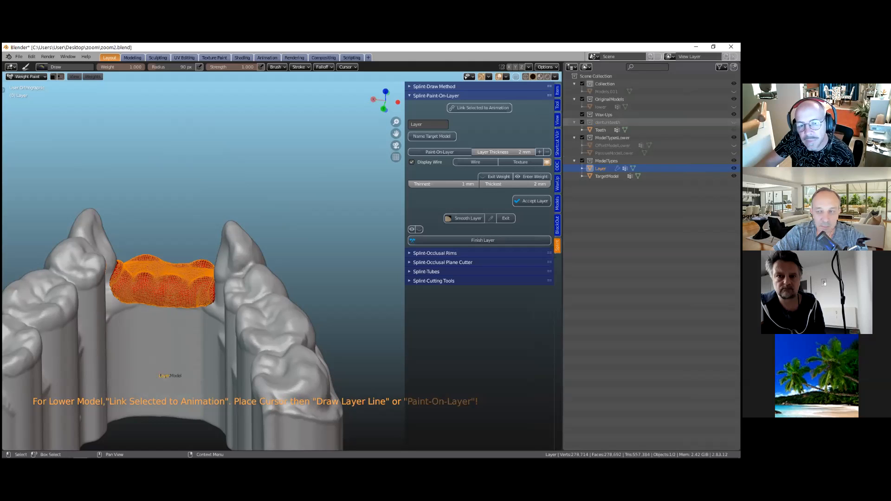
click(734, 122)
middle_drag(265, 251, 218, 260)
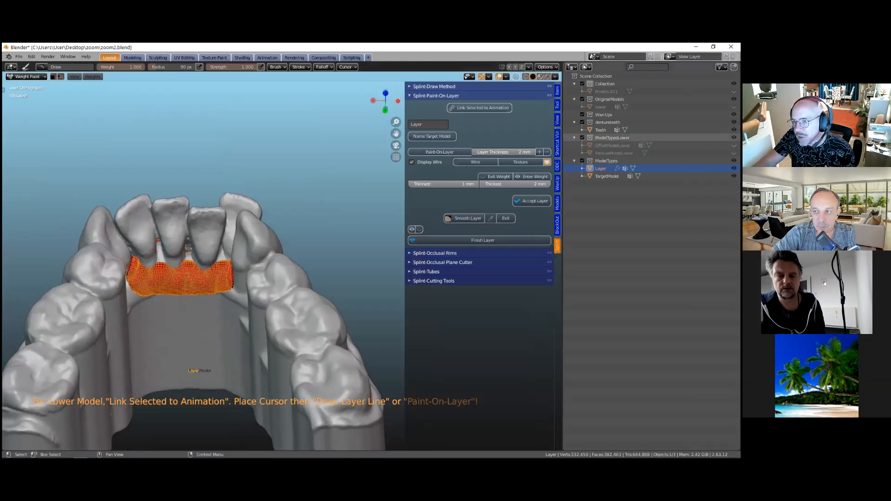
click(734, 122)
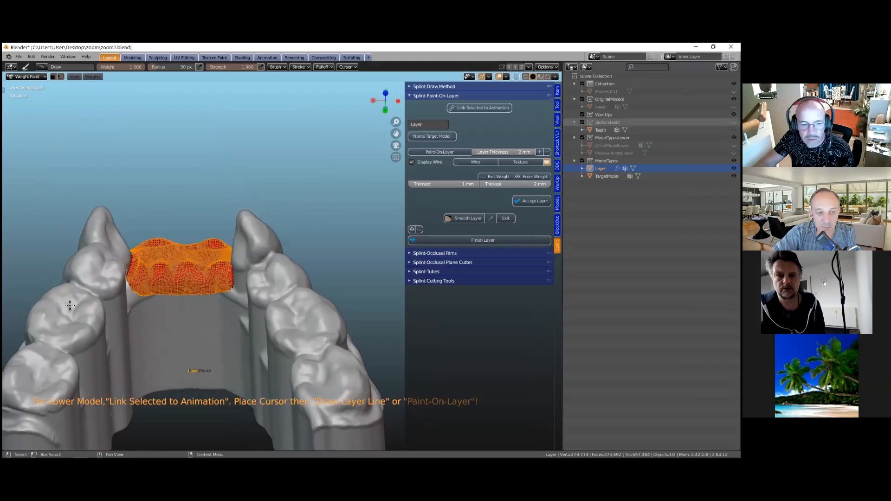
Step: Paint a little more of the layer along the lower edge on the lip side of the front ridge
middle_drag(77, 311, 111, 302)
drag(123, 307, 165, 296)
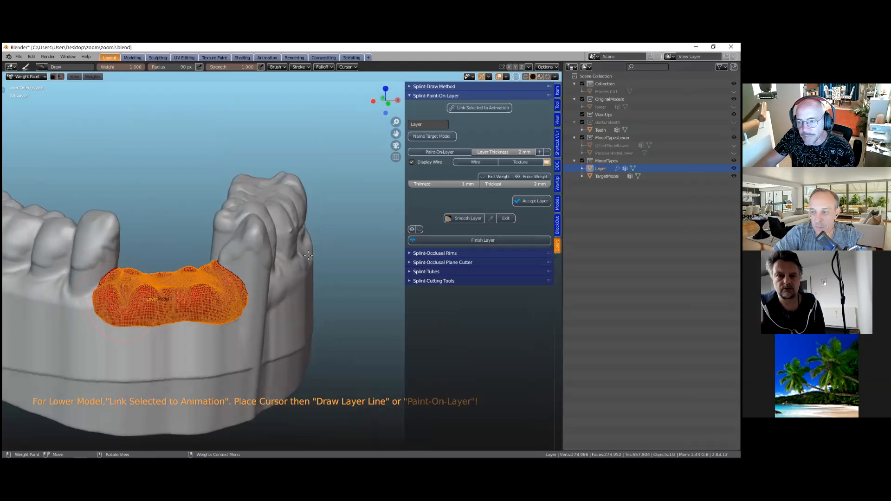
scroll(289, 261, down, 1)
Step: Accept the painted layer and finish it with a 0.4 mm voxel size
click(546, 201)
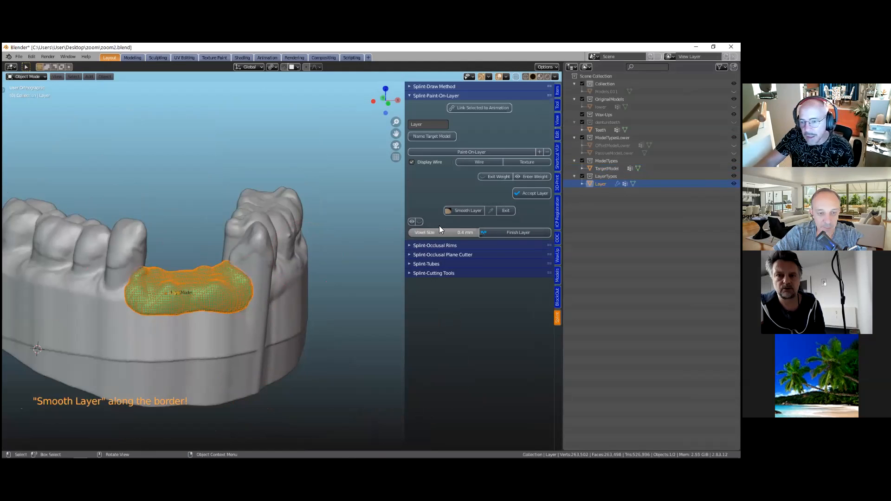
middle_drag(258, 288, 258, 291)
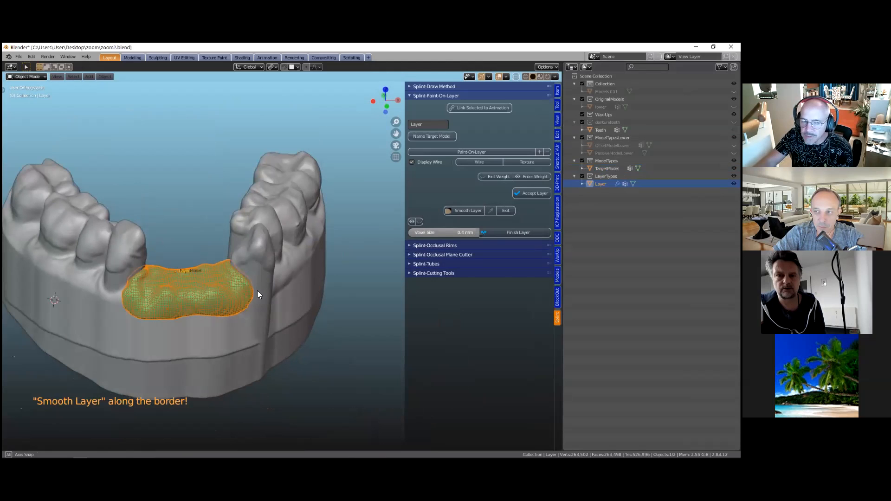
click(511, 234)
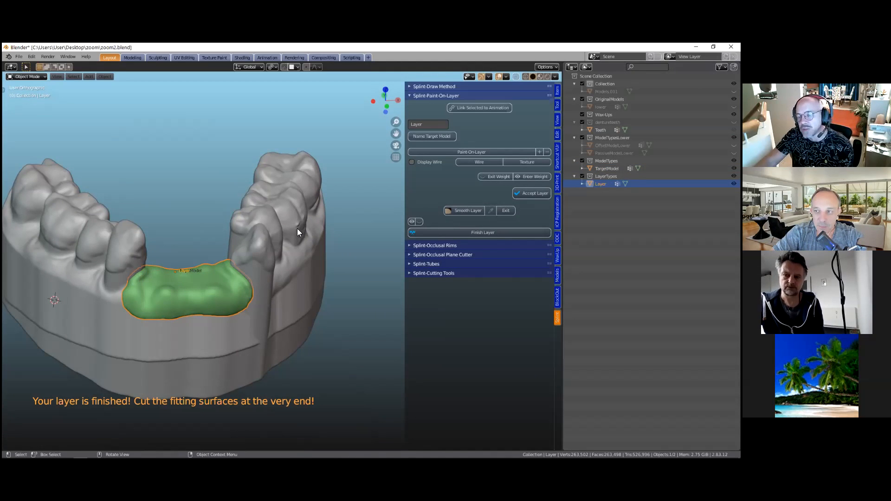
Step: Expand the Splint-Occlusal Rims tools and change the finished layer's colour to blue
click(410, 245)
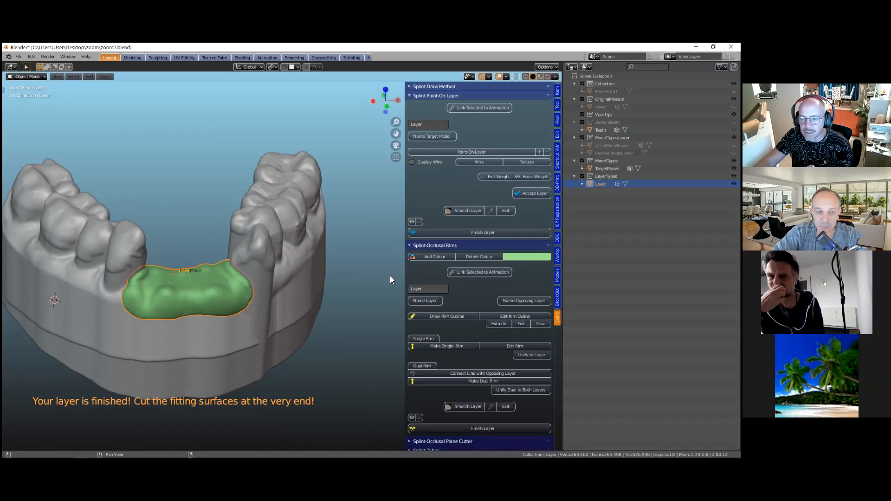
click(519, 257)
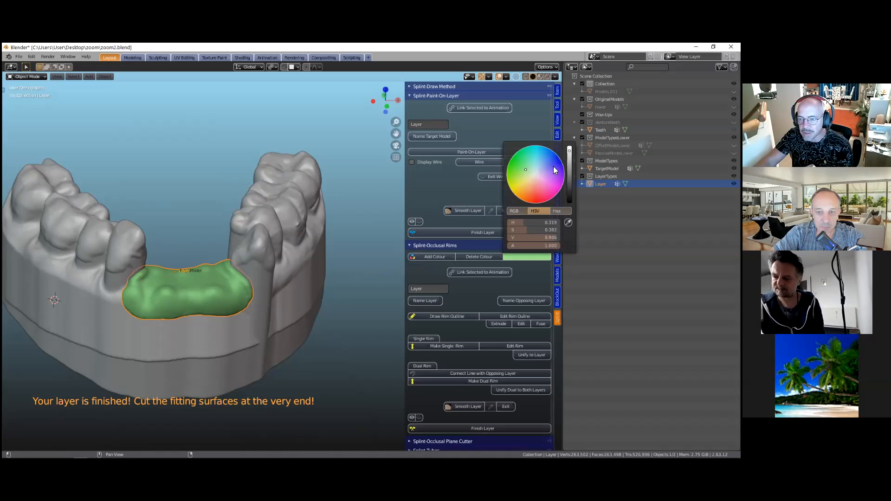
click(554, 168)
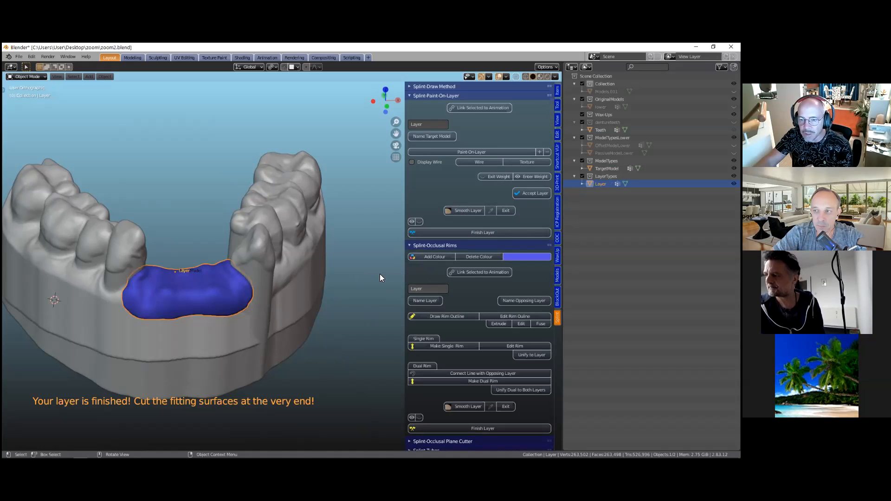
Step: Move the blue layer into a new collection named cutter and hide it
middle_drag(248, 294, 242, 286)
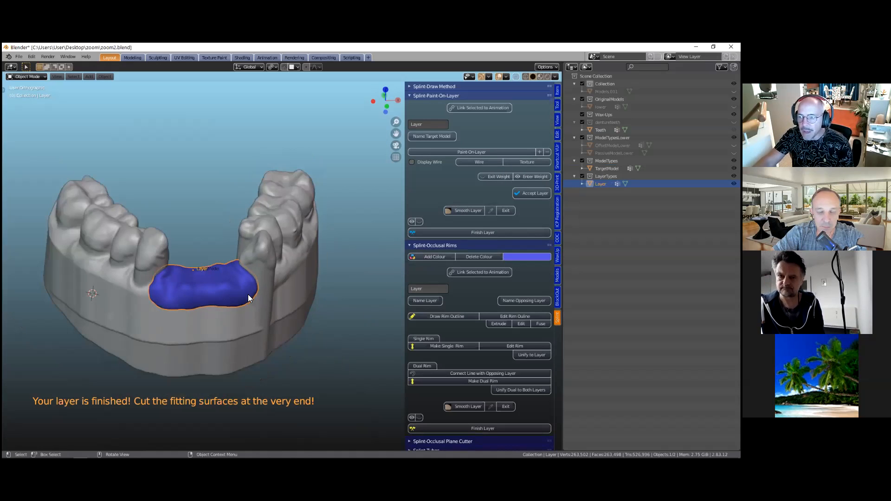
key(m)
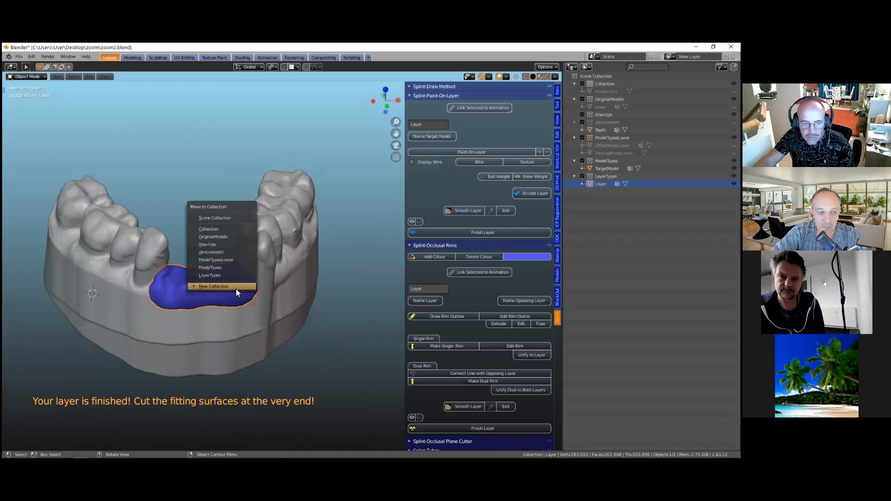
click(237, 287)
click(245, 299)
drag(246, 300, 241, 301)
text(Tu)
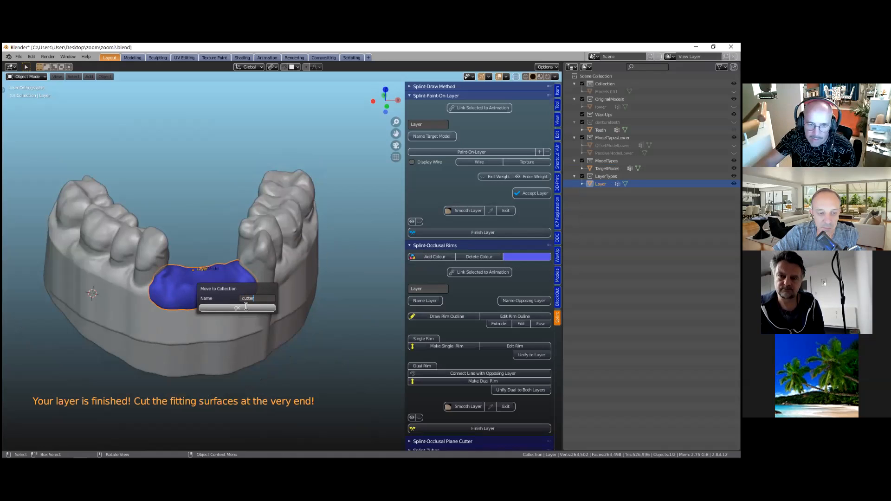
click(248, 308)
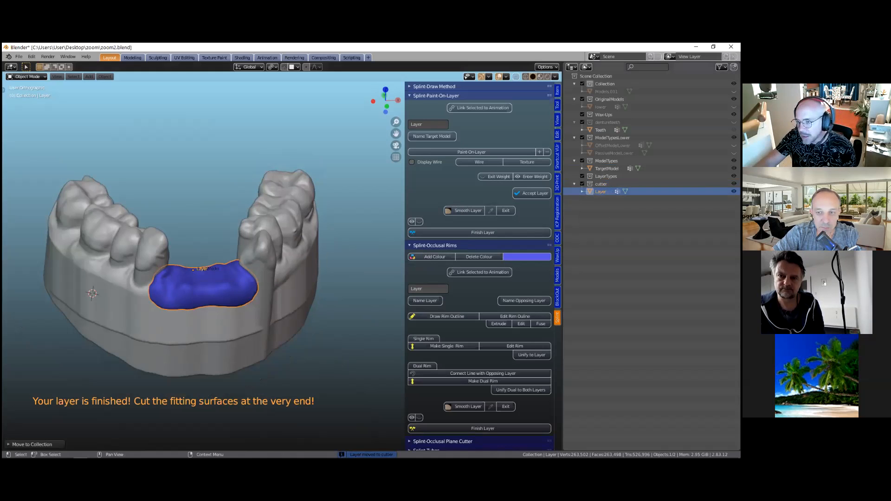
key(h)
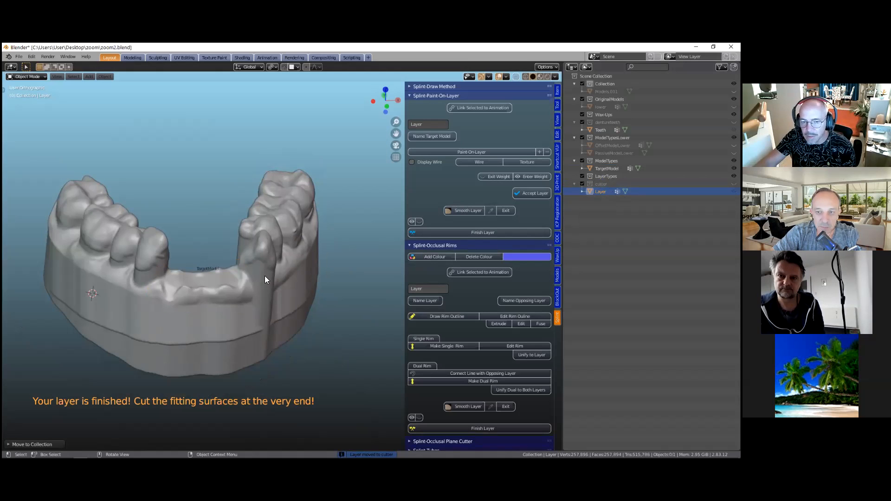
Step: Select the lower target model, narrow the outliner, and collapse the Splint-Occlusal Rims tools
click(211, 286)
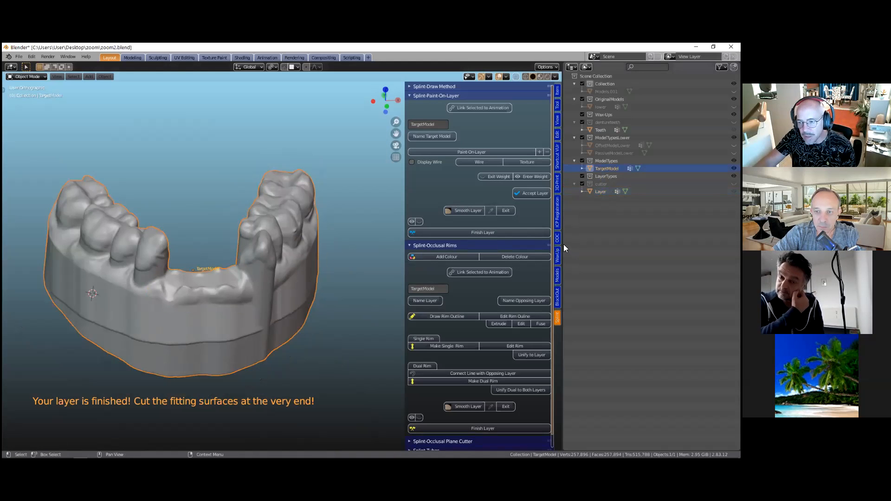
drag(564, 243, 639, 243)
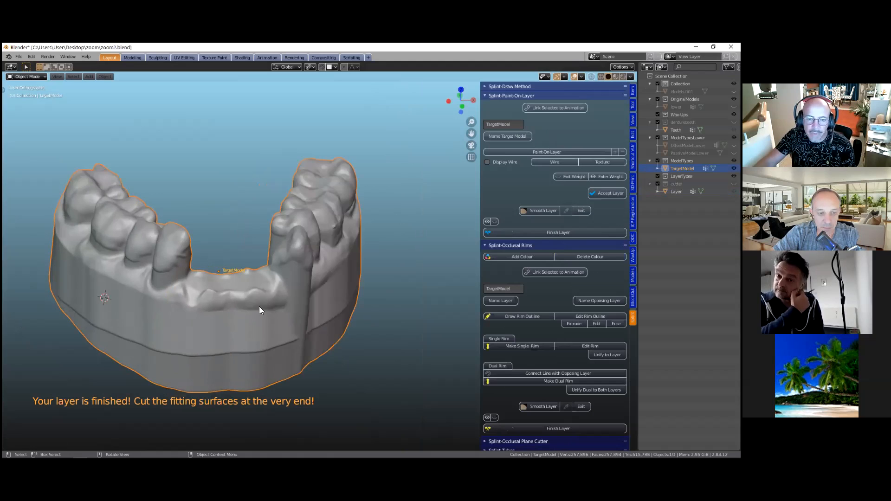
middle_drag(260, 313, 266, 319)
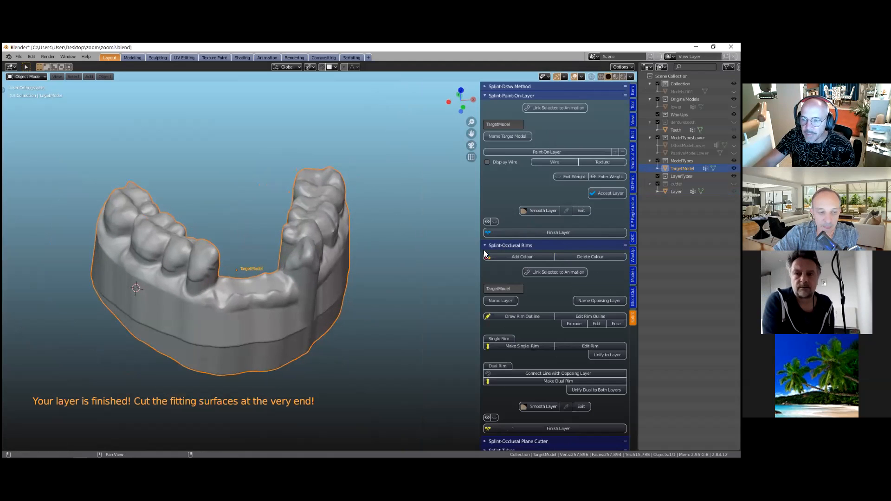
scroll(571, 253, down, 2)
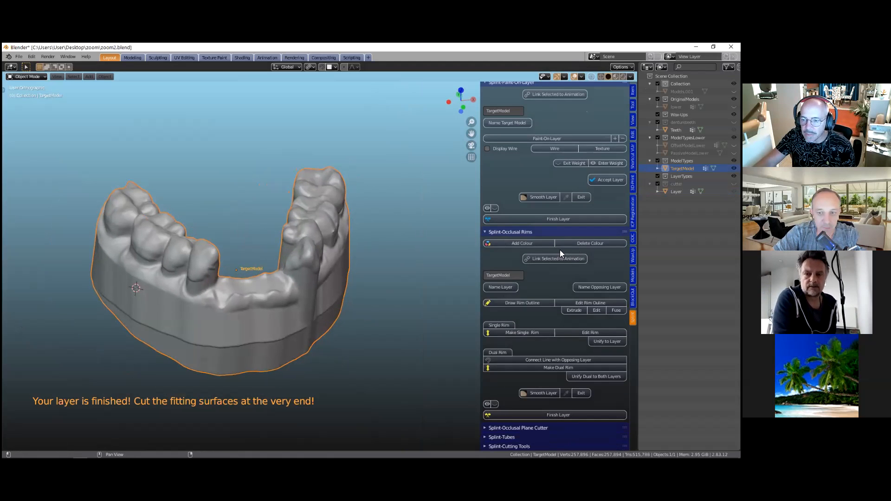
click(486, 230)
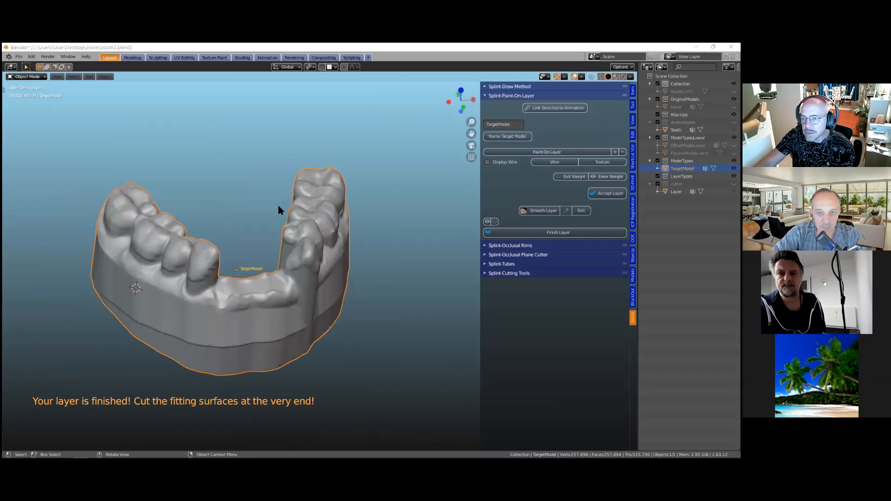
Step: Start a new paint-on layer on the target model and paint the tongue side of one row of back teeth, continuing behind the last molar
click(517, 154)
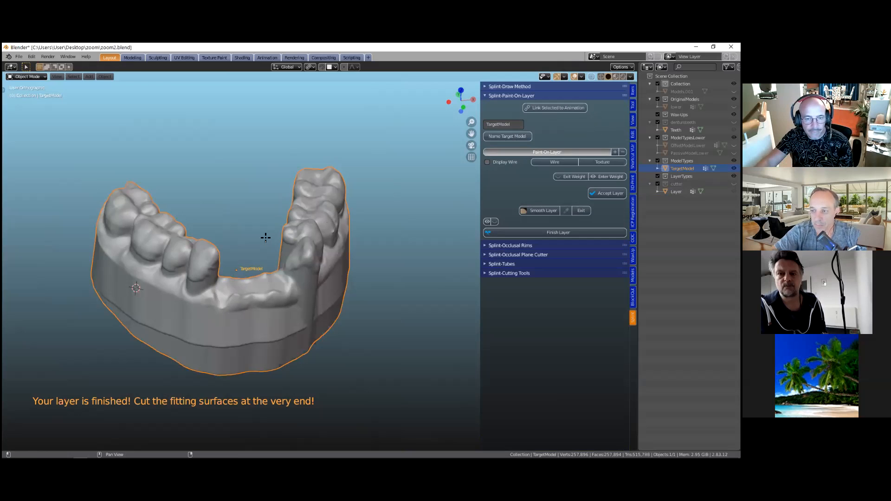
mouse_move(212, 256)
middle_down()
mouse_move(305, 257)
mouse_move(336, 247)
middle_up()
mouse_move(130, 227)
mouse_down()
mouse_move(235, 211)
mouse_move(248, 198)
mouse_move(218, 195)
mouse_move(163, 216)
mouse_move(139, 211)
mouse_up()
mouse_move(139, 211)
middle_down()
mouse_move(197, 221)
mouse_move(197, 240)
middle_up()
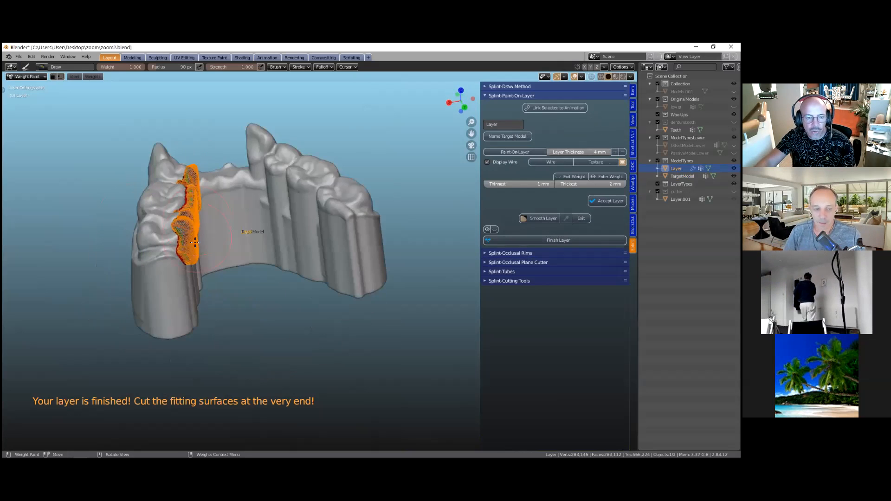
scroll(198, 240, up, 2)
drag(117, 240, 83, 246)
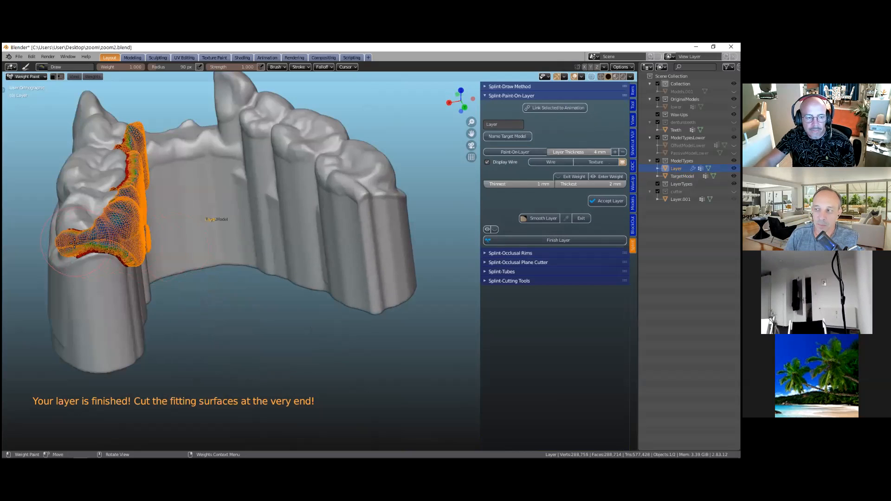
Step: Wrap the painted layer around the last molar to its cheek side and widen it along the tongue side of that row
middle_drag(85, 248, 353, 217)
drag(302, 230, 254, 245)
middle_drag(254, 245, 272, 248)
mouse_move(273, 248)
mouse_down()
mouse_move(266, 249)
mouse_move(294, 236)
mouse_up()
middle_drag(247, 257, 203, 266)
mouse_move(290, 263)
middle_down()
mouse_move(189, 255)
mouse_move(244, 275)
mouse_move(137, 237)
middle_up()
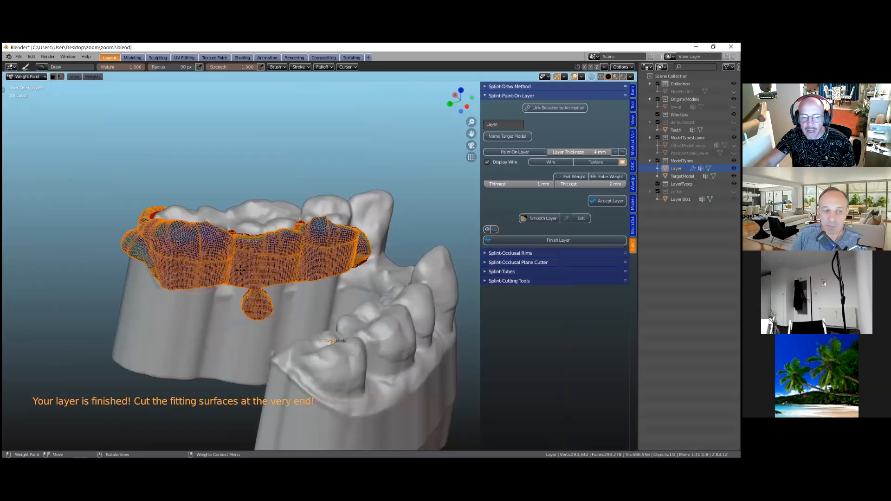
Step: Erase the stray blob below the layer's tongue-side edge and the excess paint behind the last molar
scroll(248, 271, up, 2)
shift+middle_drag(261, 323, 262, 284)
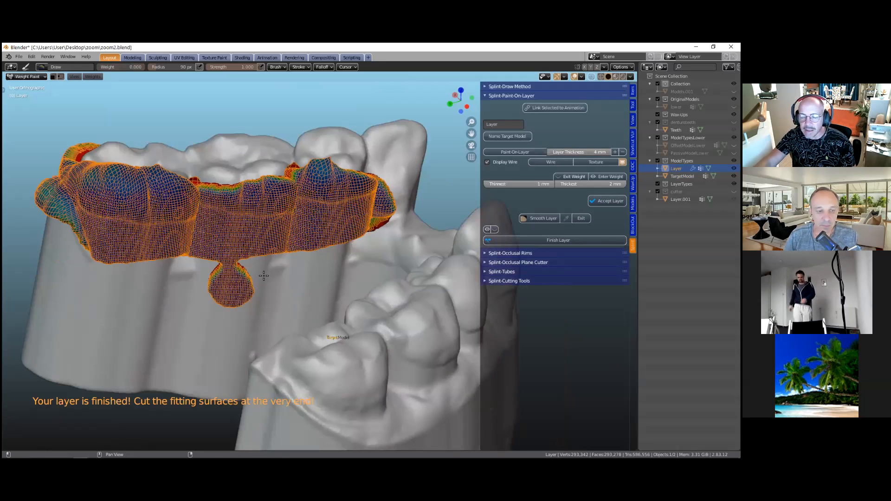
mouse_move(241, 289)
mouse_down()
mouse_move(207, 287)
mouse_move(265, 274)
mouse_up()
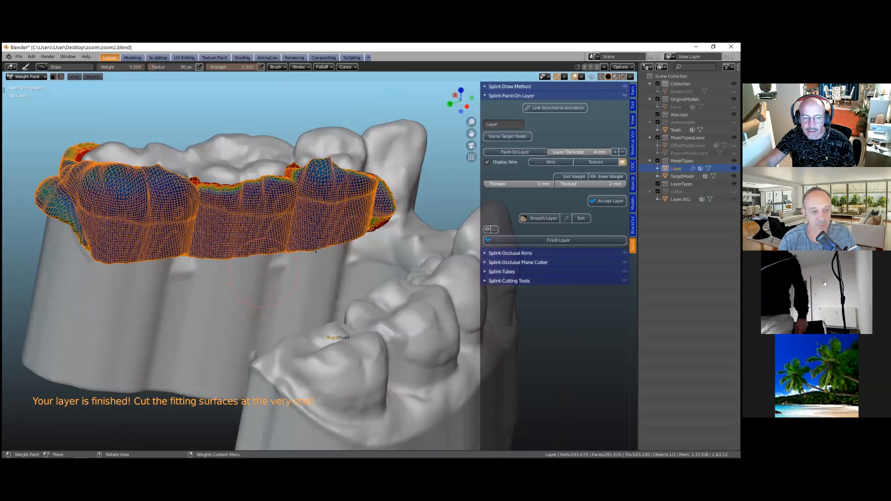
mouse_move(200, 268)
middle_down()
mouse_move(351, 196)
mouse_move(308, 283)
mouse_move(268, 280)
middle_up()
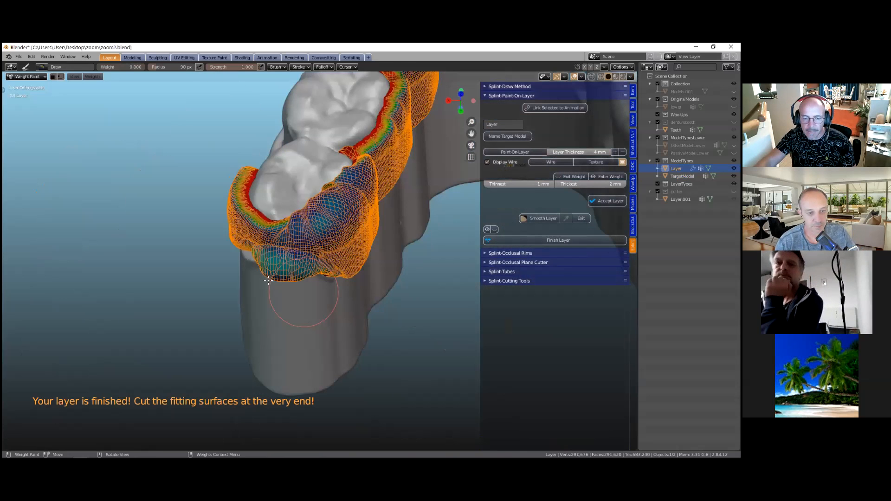
mouse_move(298, 275)
mouse_down()
mouse_move(268, 261)
mouse_move(276, 240)
mouse_up()
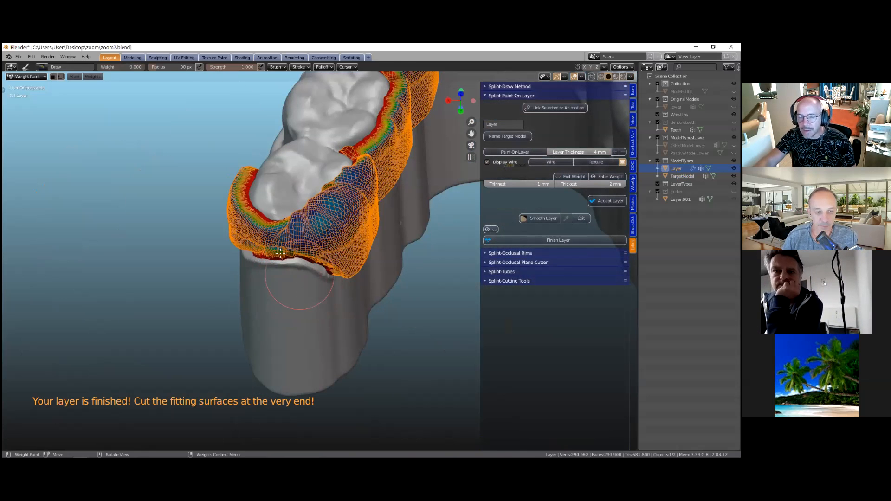
middle_drag(281, 252, 242, 238)
shift+middle_drag(546, 151, 470, 179)
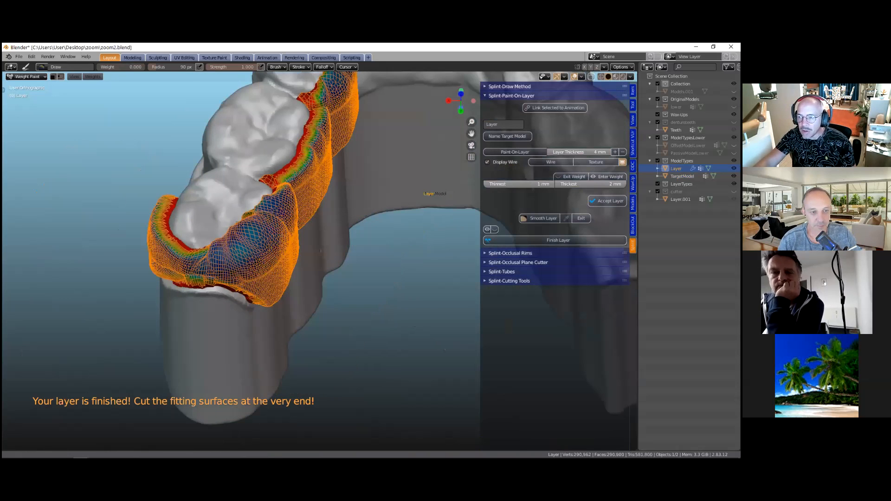
Step: Extend the painted layer onto the tongue side of the adjacent canine and switch the layer to the wire display
middle_drag(279, 232, 222, 245)
middle_drag(157, 312, 199, 249)
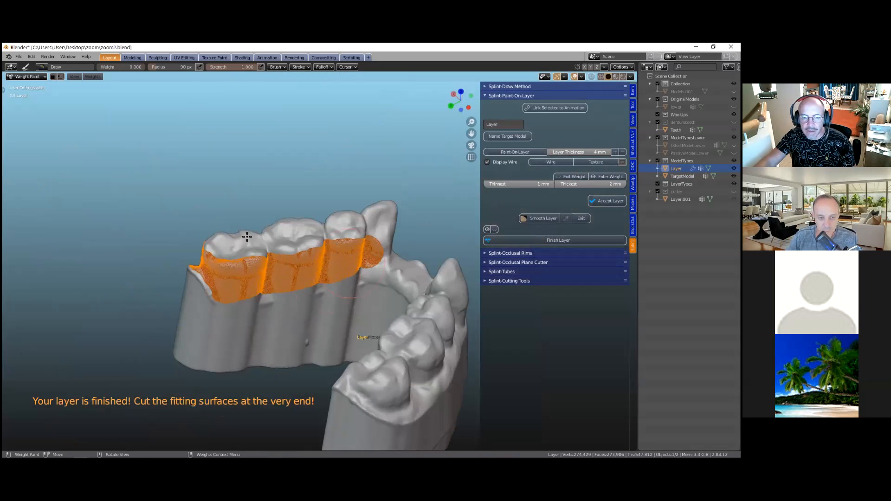
scroll(271, 226, up, 3)
mouse_move(299, 240)
shift+middle_down()
mouse_move(241, 232)
mouse_move(125, 245)
shift+middle_up()
drag(269, 227, 264, 258)
ctrl+click(273, 259)
mouse_move(253, 218)
mouse_down()
mouse_move(242, 242)
mouse_move(269, 249)
mouse_move(275, 234)
mouse_up()
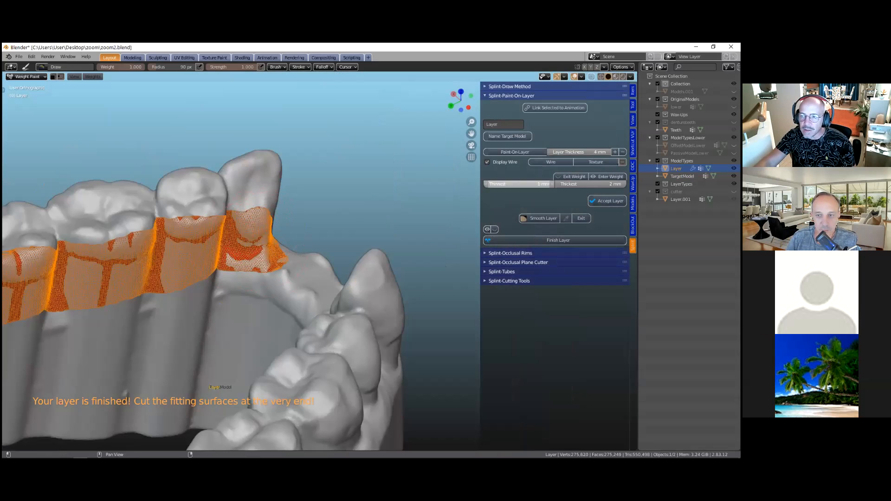
click(554, 162)
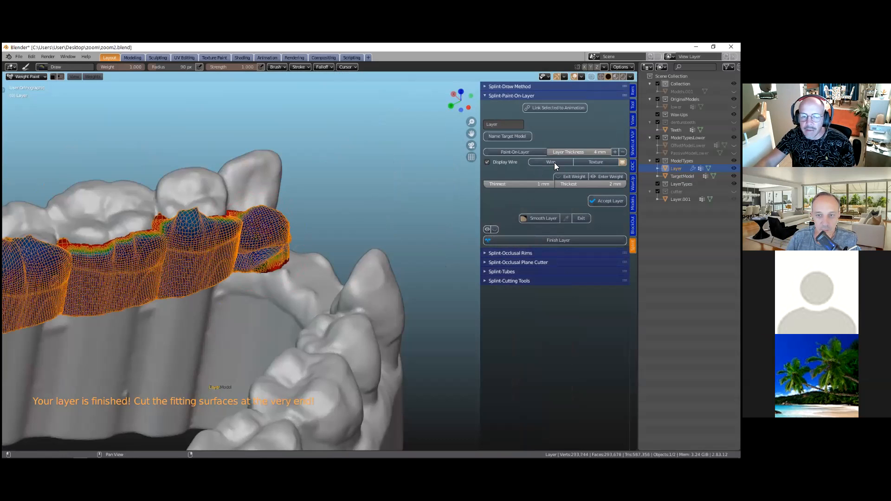
Step: Continue the painted layer across the tongue side of the front ridge towards the opposite canine
middle_drag(251, 232, 248, 247)
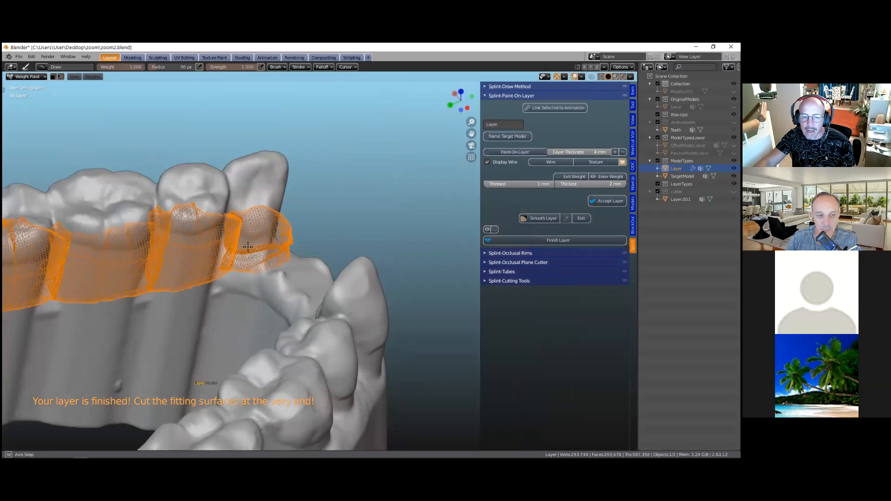
middle_drag(321, 254, 274, 250)
mouse_move(371, 258)
middle_down()
mouse_move(345, 249)
mouse_move(319, 255)
mouse_move(375, 266)
mouse_move(325, 276)
mouse_move(377, 241)
middle_up()
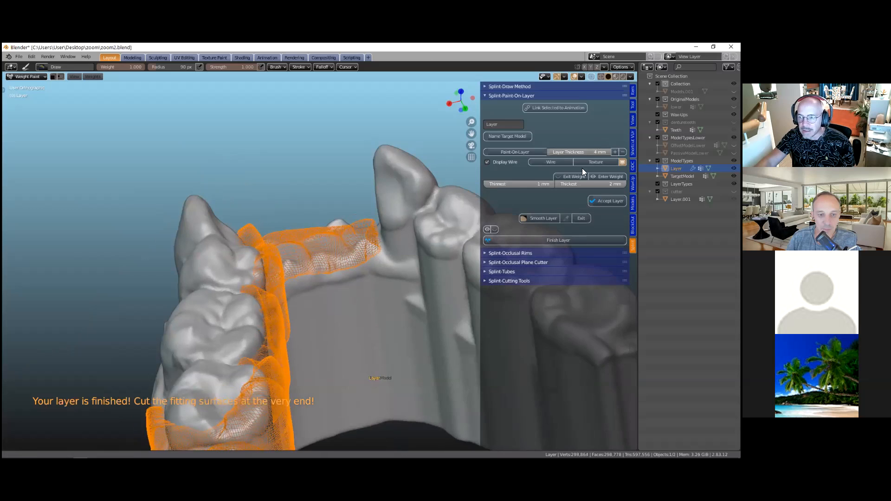
click(586, 162)
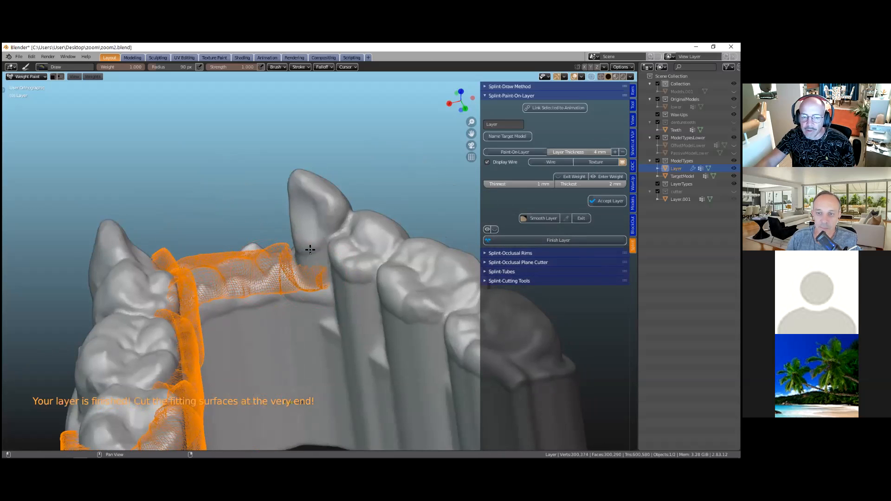
Step: Paint the layer along the tongue side of the opposite canine and back teeth as far as the last molar
middle_drag(312, 275, 320, 258)
mouse_move(382, 275)
mouse_down()
mouse_move(403, 280)
mouse_move(311, 258)
mouse_up()
middle_drag(242, 258, 327, 257)
drag(332, 257, 337, 255)
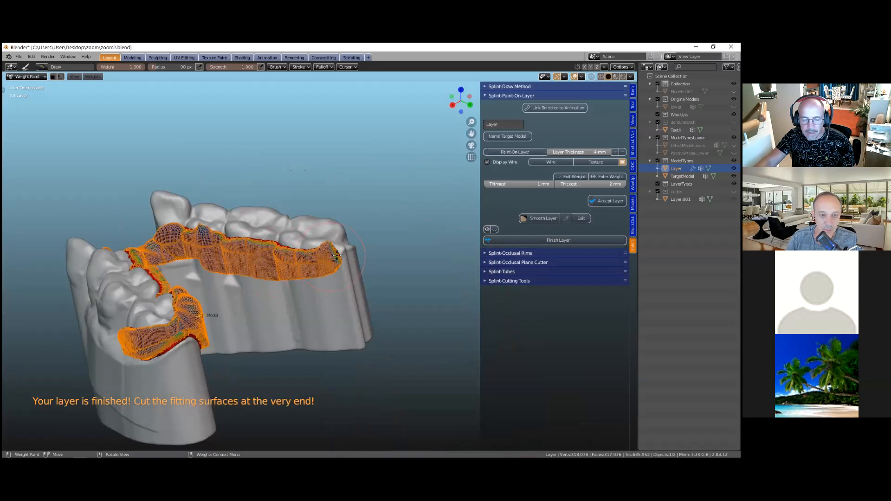
Step: Wrap the painted layer around the back of the last molar on the second side and onto its cheek side
mouse_move(286, 266)
middle_down()
mouse_move(278, 285)
mouse_move(251, 303)
middle_up()
scroll(260, 304, up, 4)
middle_drag(314, 312, 300, 320)
mouse_move(255, 308)
mouse_down()
mouse_move(301, 314)
mouse_move(356, 298)
mouse_move(356, 290)
mouse_up()
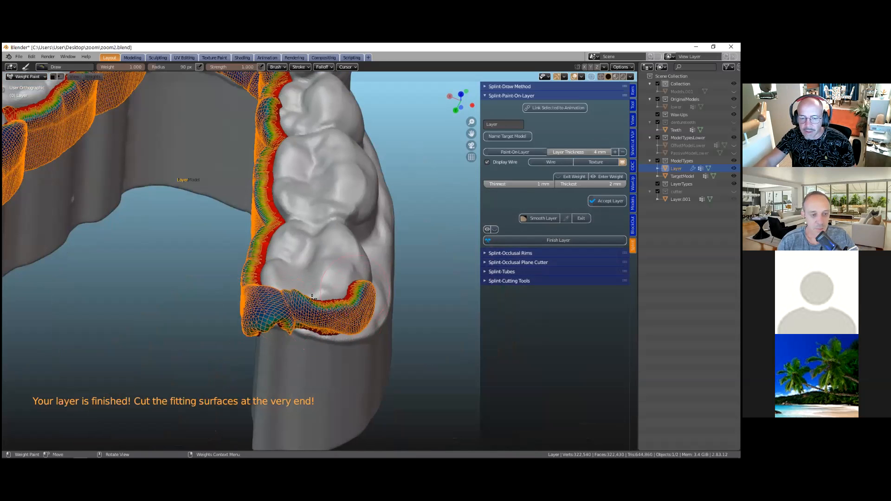
middle_drag(312, 297, 323, 314)
middle_drag(346, 353, 320, 336)
mouse_move(328, 341)
mouse_down()
mouse_move(315, 279)
mouse_move(325, 276)
mouse_up()
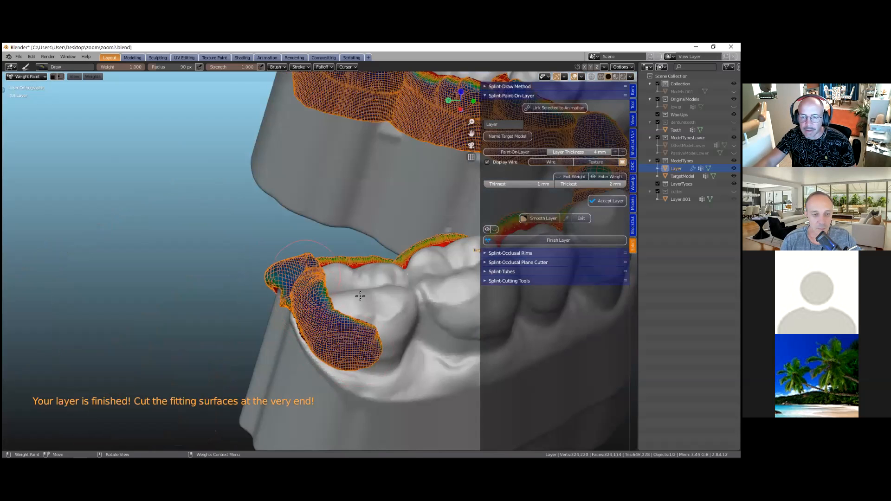
scroll(361, 296, down, 3)
mouse_move(256, 286)
middle_down()
mouse_move(333, 282)
mouse_move(356, 259)
middle_up()
drag(348, 255, 233, 219)
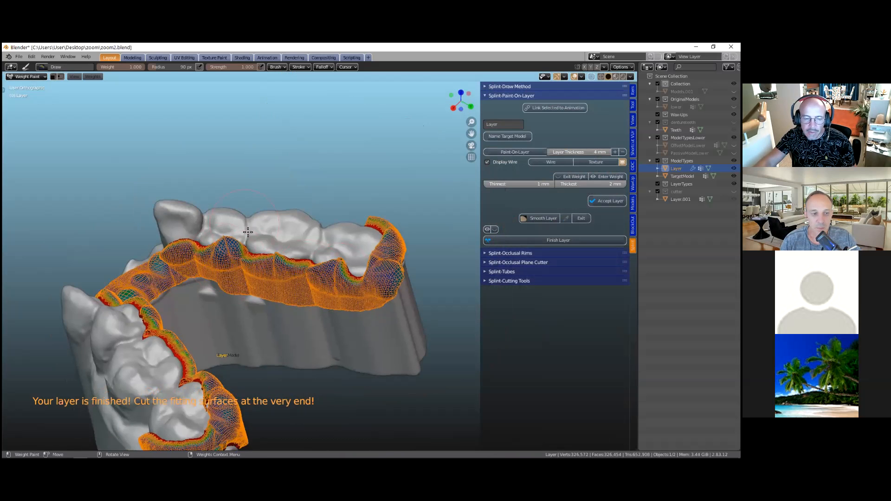
Step: Paint the layer over the front ridge and around the gap-facing sides of both canines
middle_drag(136, 251, 292, 209)
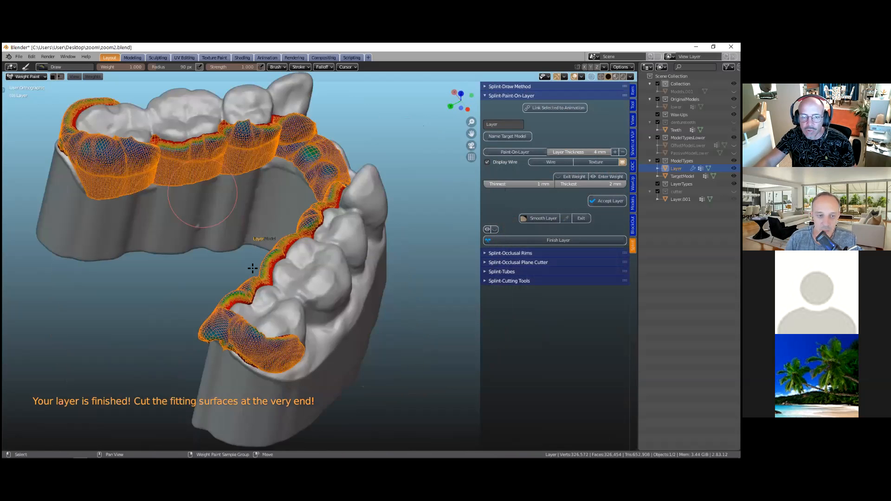
middle_drag(252, 269, 304, 257)
middle_drag(201, 231, 140, 306)
mouse_move(135, 318)
mouse_down()
mouse_move(133, 298)
mouse_move(139, 323)
mouse_move(235, 334)
mouse_move(253, 332)
mouse_move(265, 308)
mouse_move(227, 324)
mouse_up()
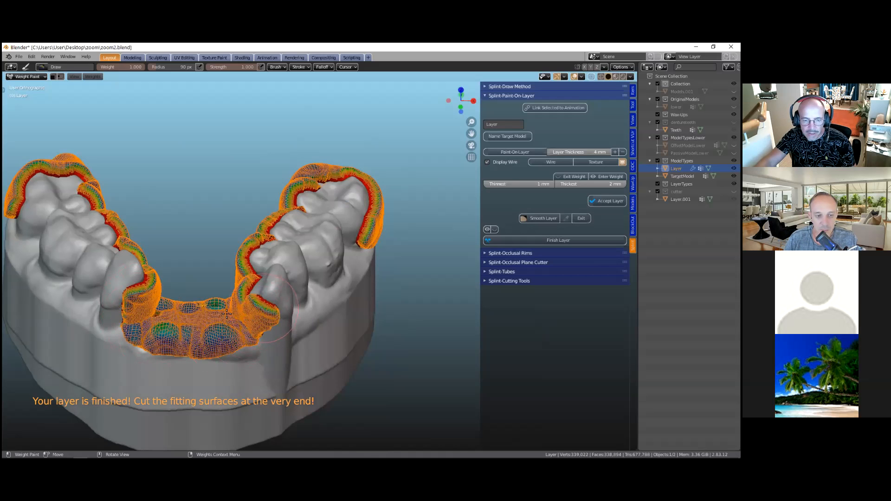
Step: Extend the layer down the lip side of the front ridge and accept the painted layer
middle_drag(268, 293, 355, 300)
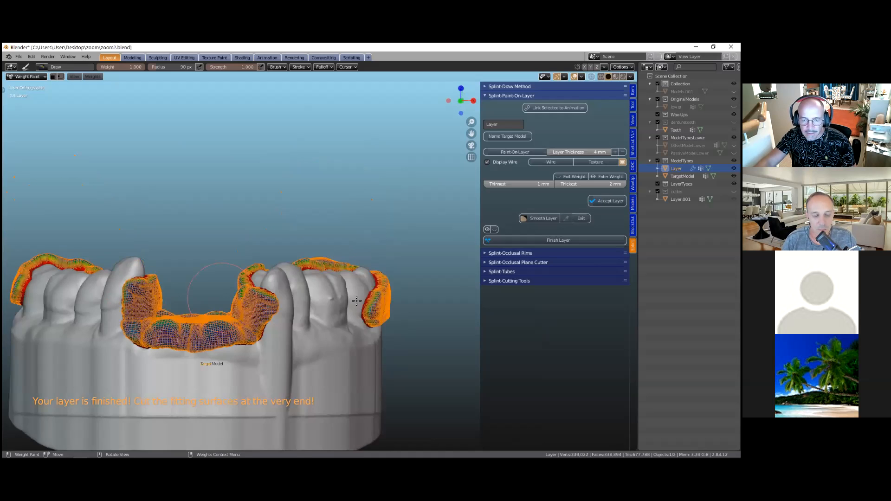
shift+middle_drag(228, 325, 338, 284)
scroll(311, 308, up, 2)
mouse_move(264, 304)
mouse_down()
mouse_move(237, 317)
mouse_move(307, 323)
mouse_move(365, 314)
mouse_move(334, 300)
mouse_up()
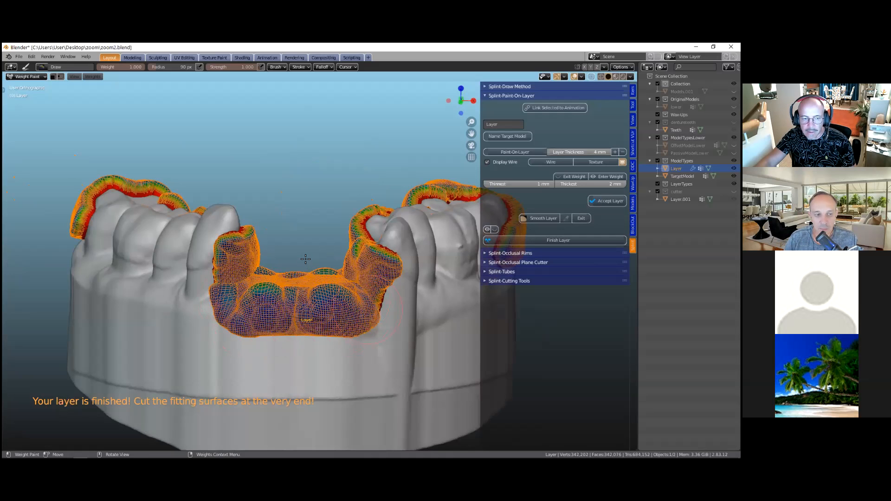
scroll(301, 278, down, 2)
middle_drag(278, 305, 496, 176)
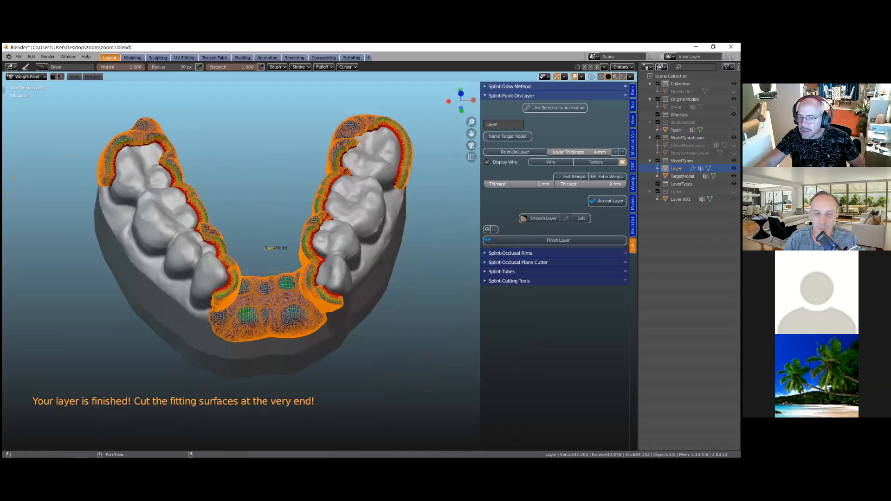
click(606, 201)
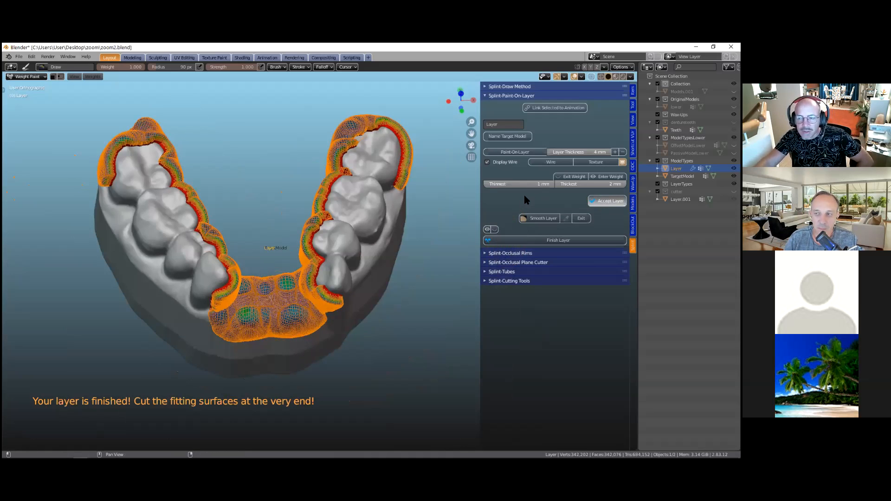
Step: Smooth the painted layer's surface and border over the front ridge and beside the canines with Smooth Layer
click(541, 210)
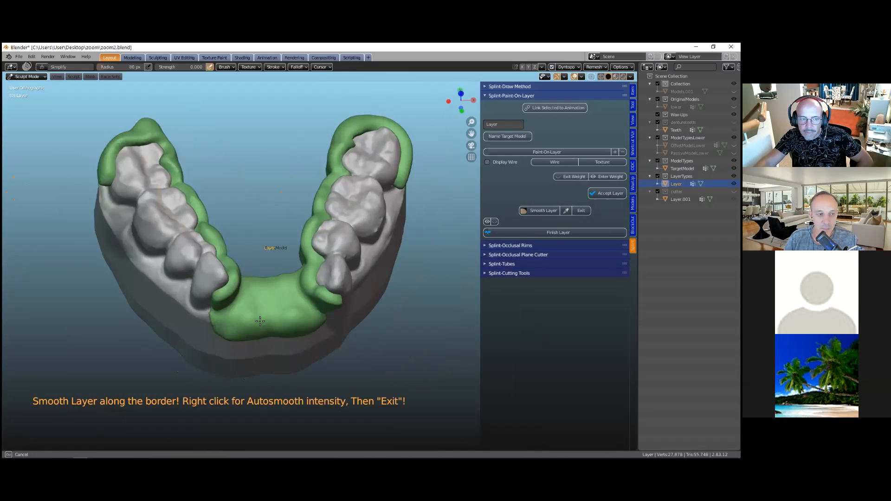
mouse_move(260, 325)
middle_down()
mouse_move(297, 306)
mouse_move(297, 288)
mouse_move(252, 287)
mouse_move(421, 261)
mouse_move(244, 328)
middle_up()
mouse_move(279, 286)
mouse_down()
mouse_move(324, 287)
mouse_move(343, 310)
mouse_up()
middle_drag(342, 311, 254, 315)
middle_drag(311, 271, 301, 301)
mouse_move(311, 305)
mouse_down()
mouse_move(404, 316)
mouse_move(315, 311)
mouse_up()
mouse_move(315, 310)
middle_down()
mouse_move(367, 325)
mouse_move(326, 318)
mouse_move(246, 339)
mouse_move(331, 321)
middle_up()
Step: Continue smoothing the layer's border along the back teeth and around the last molar
shift+middle_drag(420, 314, 191, 339)
mouse_move(190, 338)
mouse_down()
mouse_move(214, 281)
mouse_move(245, 303)
mouse_up()
middle_drag(243, 320, 281, 299)
drag(290, 320, 232, 338)
middle_drag(234, 336, 306, 312)
mouse_move(274, 325)
mouse_down()
mouse_move(302, 331)
mouse_move(384, 310)
mouse_move(410, 279)
mouse_up()
mouse_move(369, 321)
middle_down()
mouse_move(359, 320)
mouse_move(442, 293)
middle_up()
drag(442, 293, 362, 297)
mouse_move(362, 297)
middle_down()
mouse_move(299, 298)
mouse_move(333, 312)
middle_up()
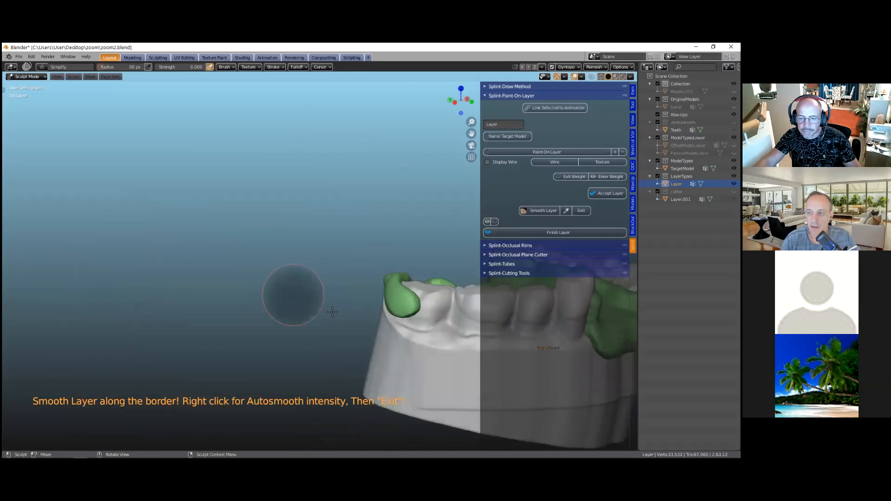
Step: Smooth the layer's tongue-side border and its ends behind the last molars, and exit smoothing
middle_drag(400, 299, 302, 215)
mouse_move(302, 214)
mouse_down()
mouse_move(273, 394)
mouse_move(363, 334)
mouse_up()
mouse_move(363, 335)
middle_down()
mouse_move(288, 317)
mouse_move(325, 225)
mouse_move(461, 231)
middle_up()
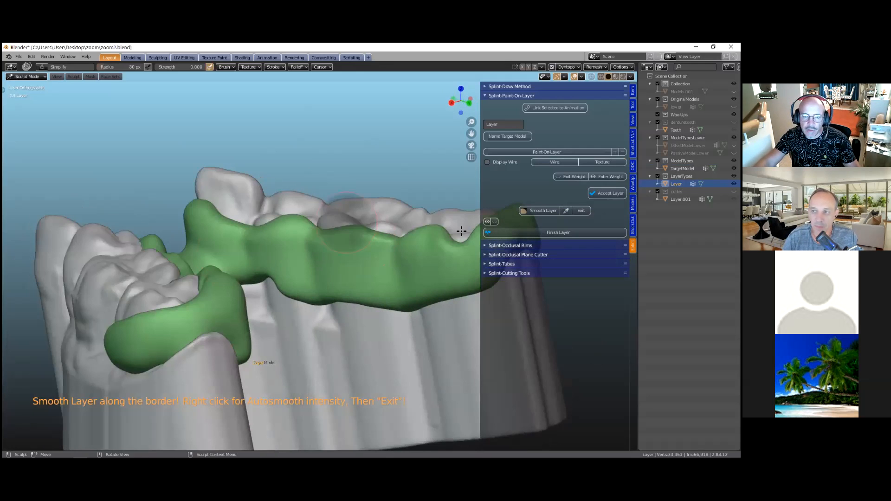
middle_drag(210, 303, 120, 229)
mouse_move(120, 229)
mouse_down()
mouse_move(168, 201)
mouse_move(174, 207)
mouse_up()
scroll(177, 208, down, 2)
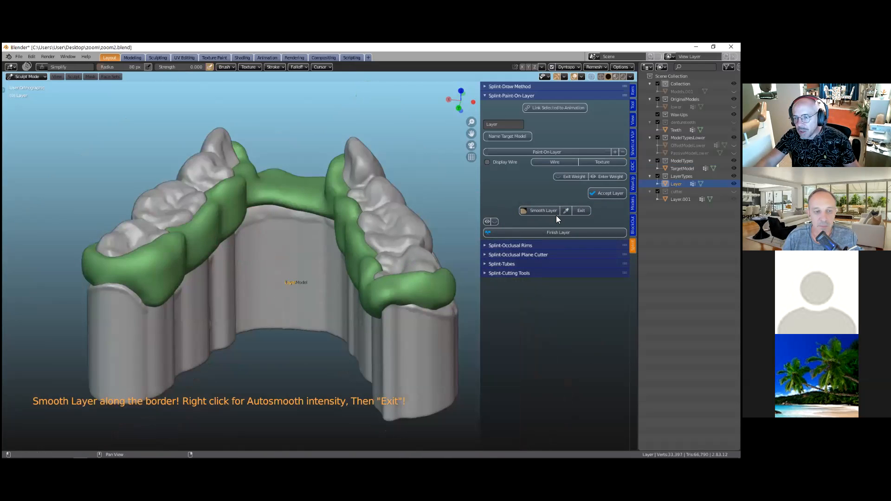
click(579, 211)
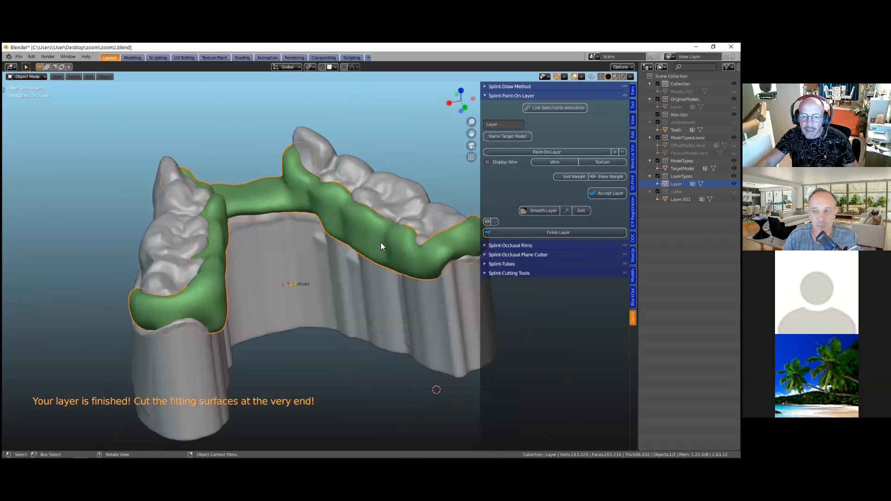
Step: Pull the layer's lower tongue-side edge downward near the canine, moving a vertex with proportional editing in Edit Mode
middle_drag(380, 243, 296, 213)
scroll(296, 213, up, 1)
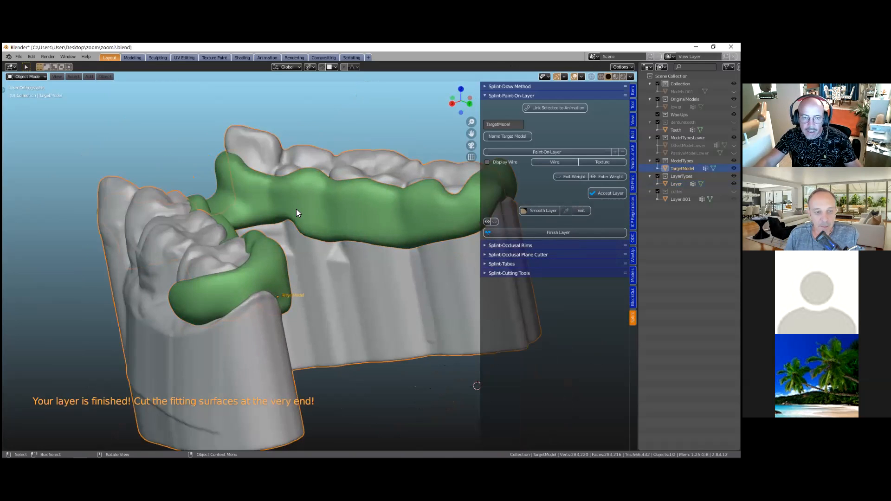
key(Tab)
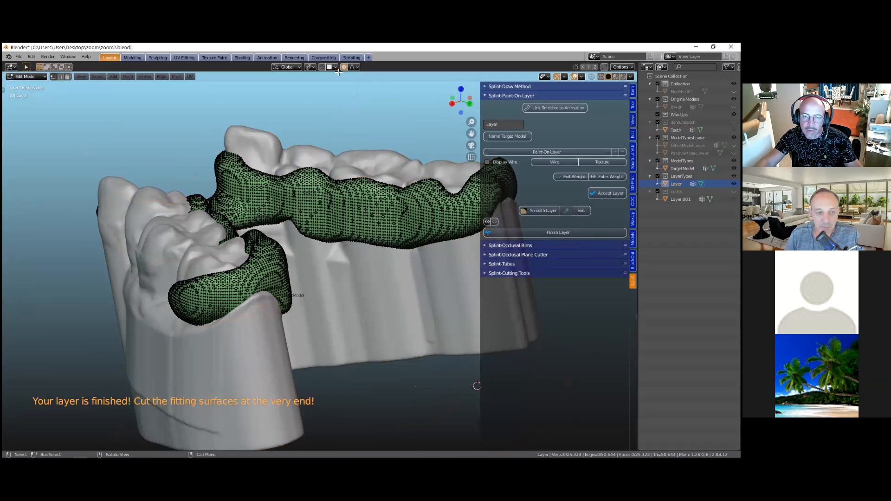
click(344, 67)
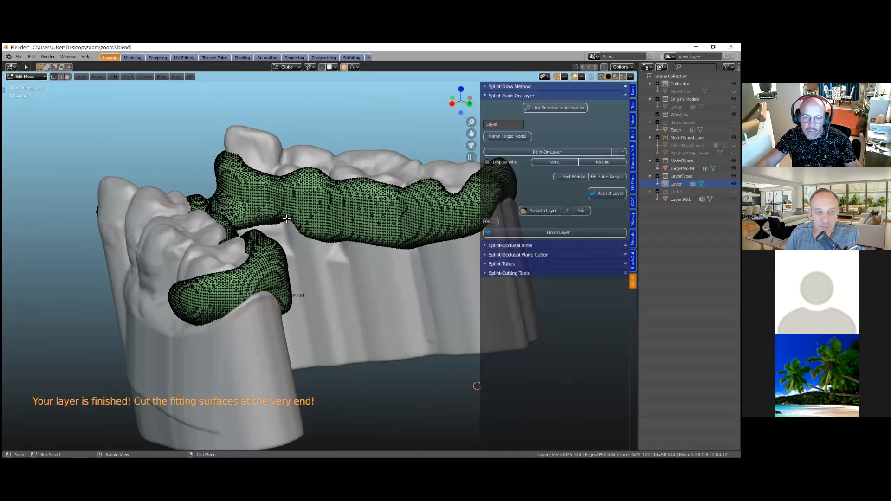
middle_drag(296, 216, 293, 221)
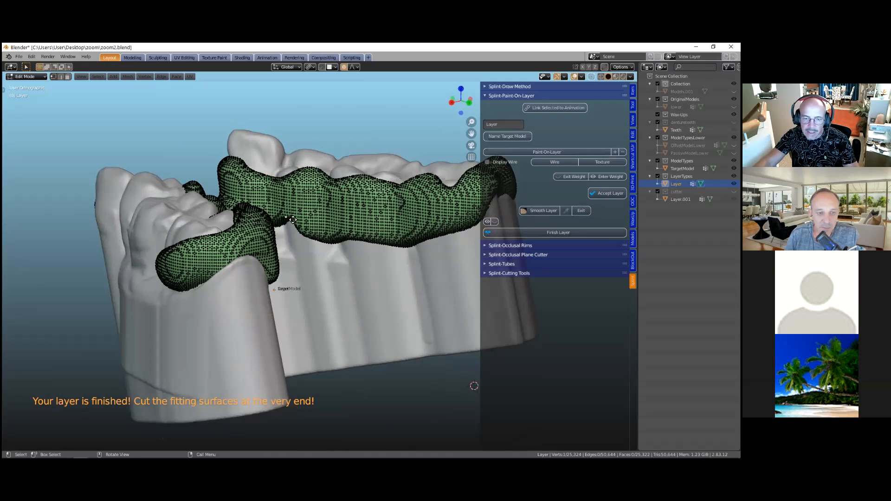
key(g)
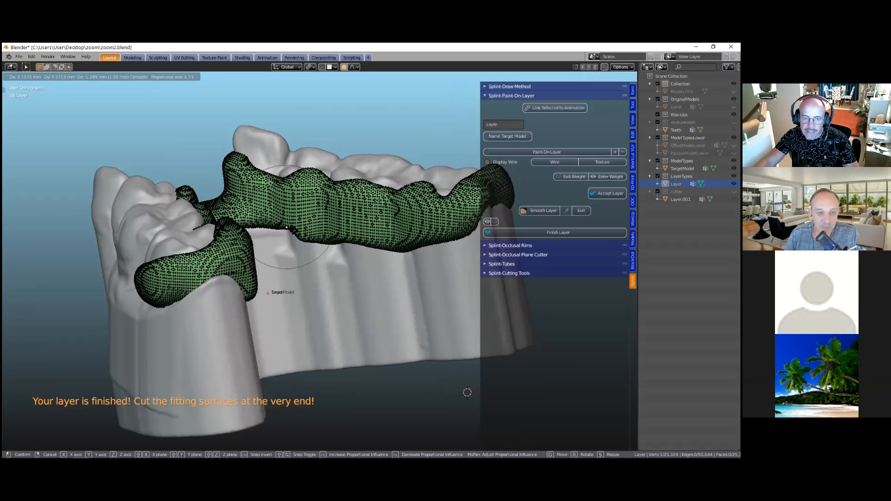
scroll(293, 233, up, 3)
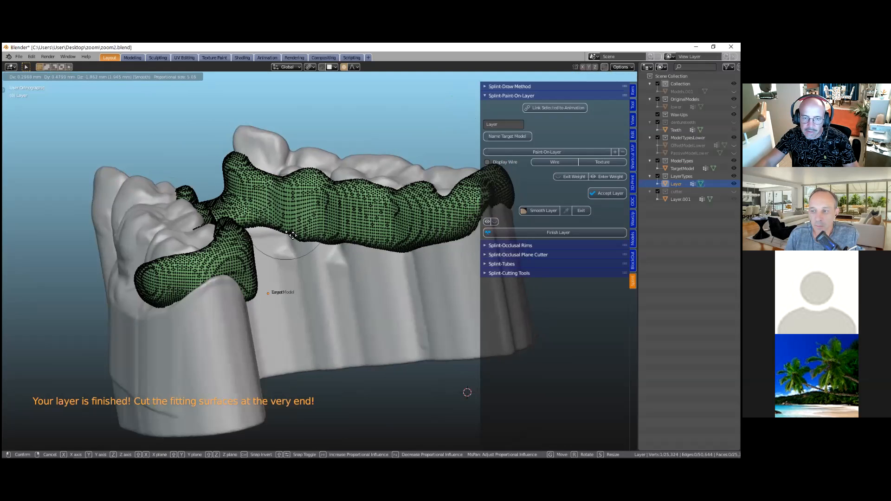
click(293, 236)
key(Tab)
Step: Change the layer's colour to a salmon pink in the Splint-Occlusal Rims settings
middle_drag(307, 243, 406, 244)
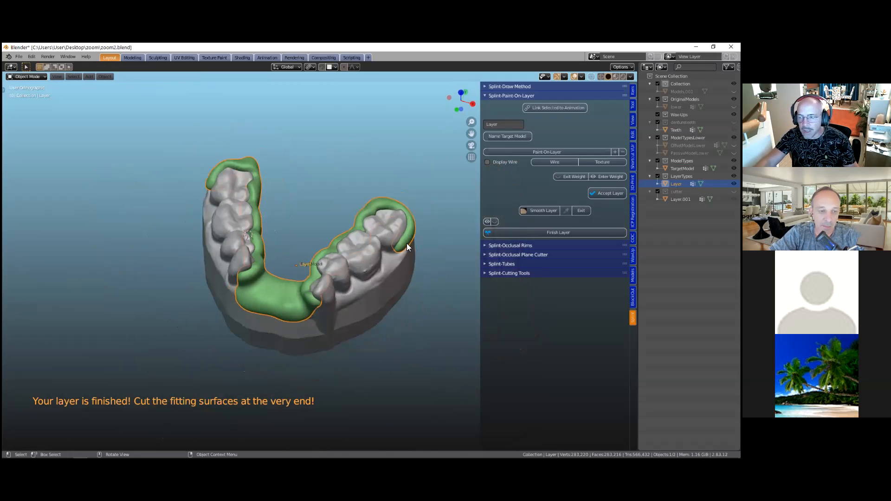
click(486, 246)
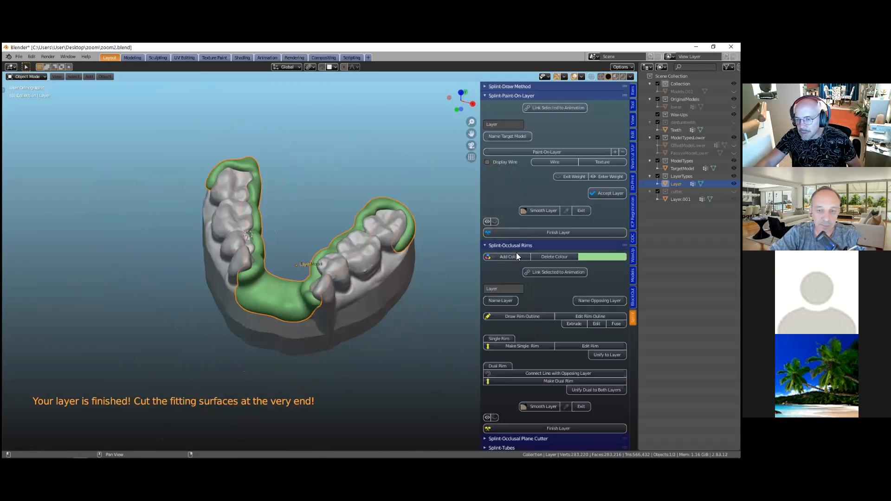
click(595, 257)
drag(601, 169, 610, 187)
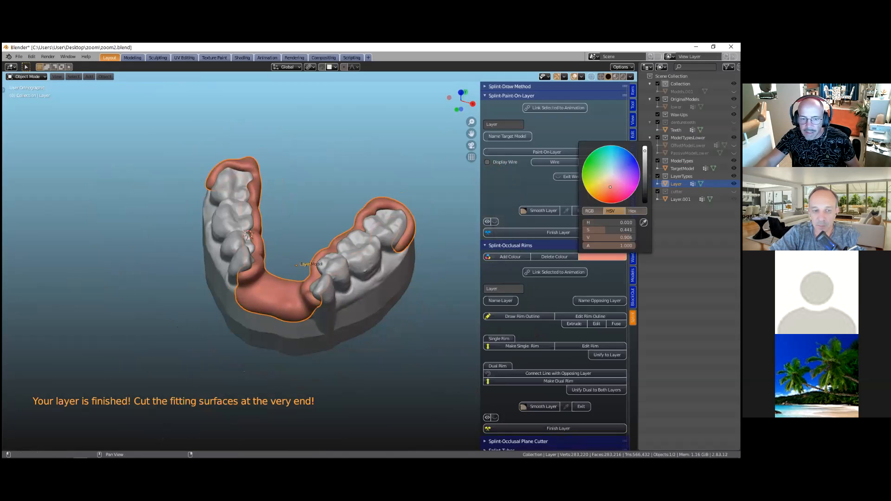
middle_drag(348, 245, 355, 285)
scroll(371, 253, up, 4)
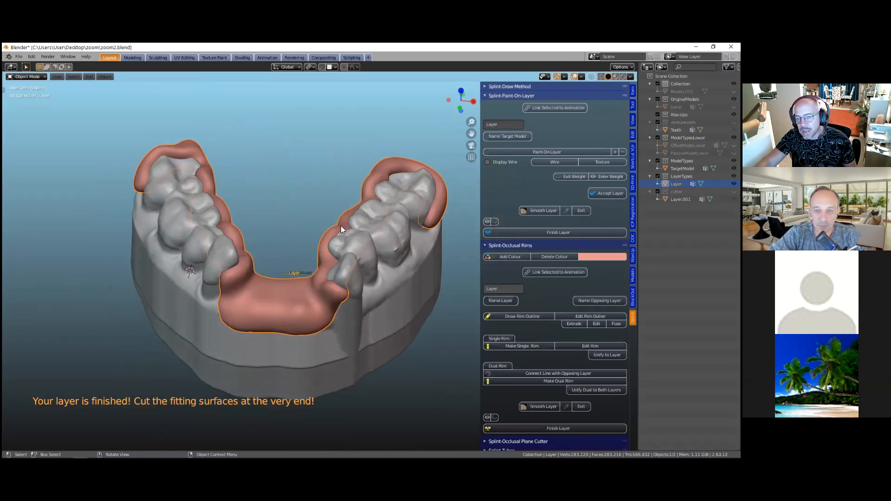
scroll(340, 226, down, 2)
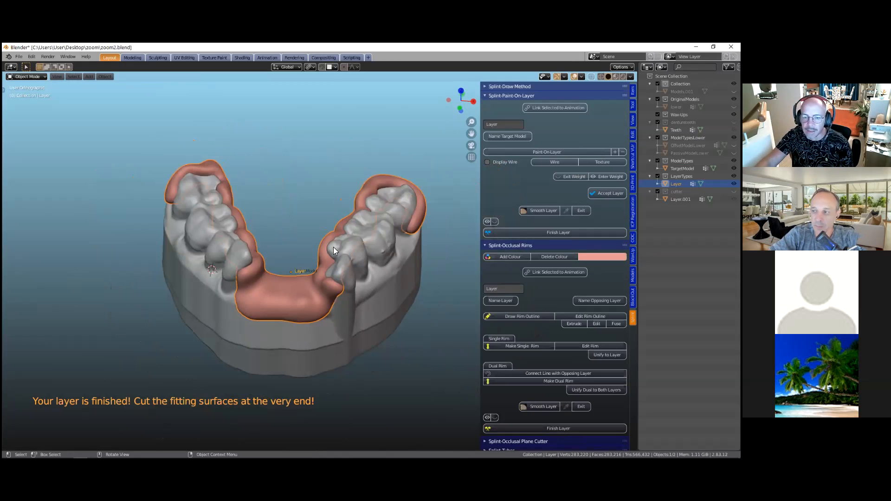
middle_drag(264, 295, 269, 288)
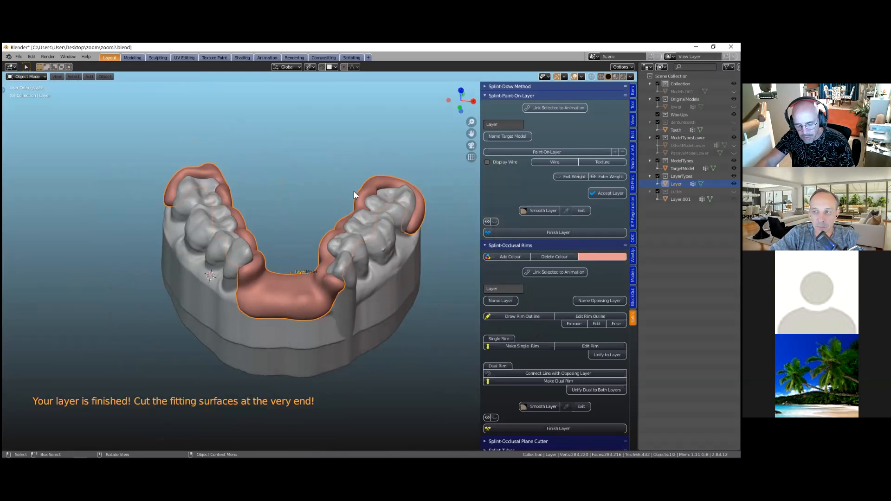
Step: Move the pink layer into a new collection named denturebase and hide it
key(m)
click(333, 195)
drag(362, 208, 331, 213)
text(o)
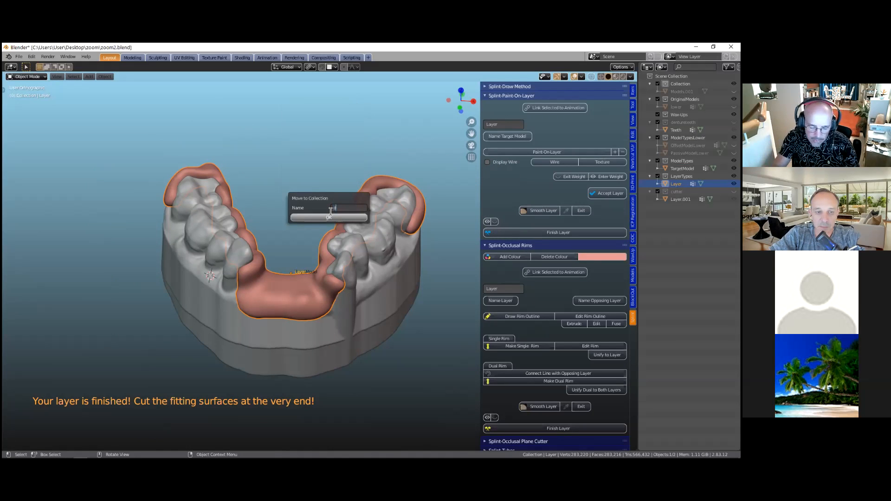
text(enturebase)
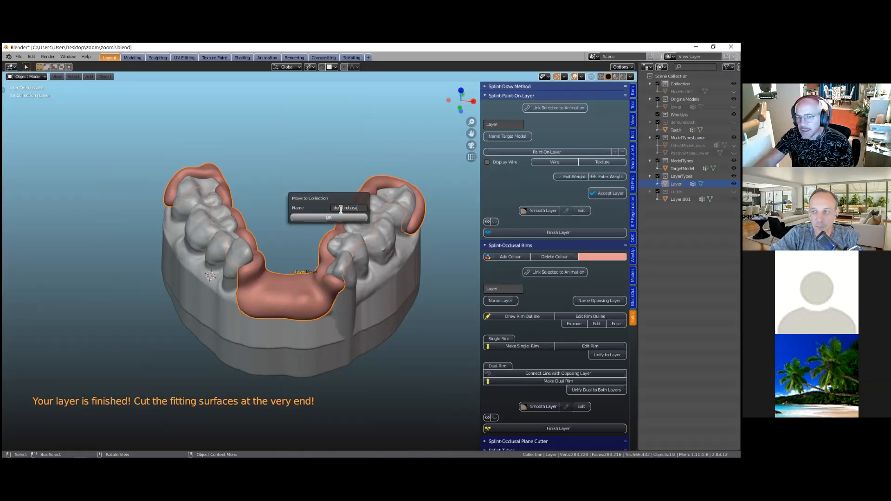
click(349, 217)
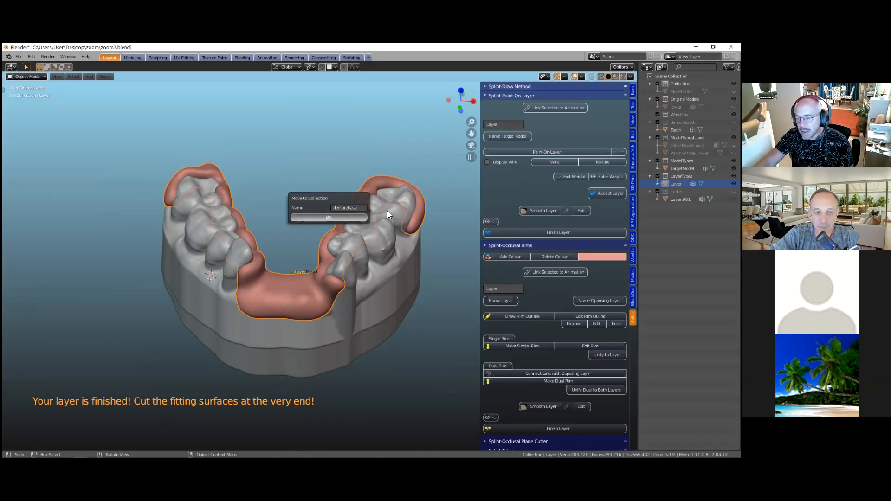
key(h)
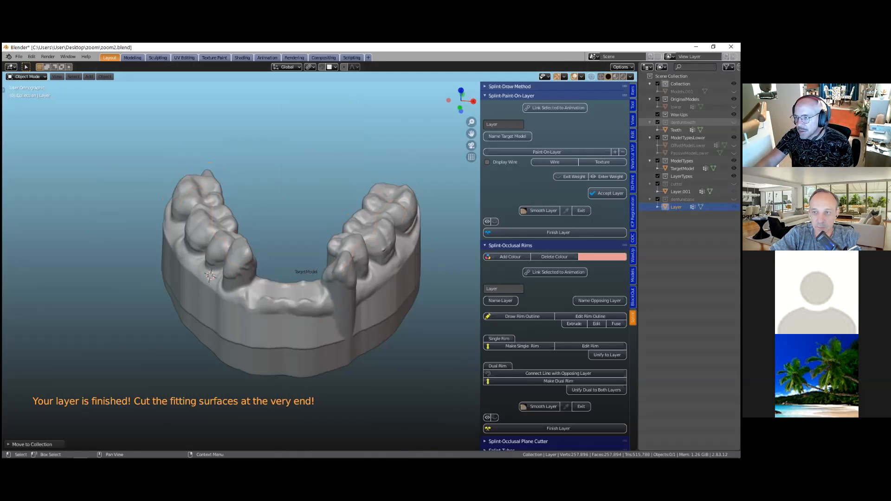
Step: Show the dentureteeth and cutter collections and select the four front denture teeth
click(734, 123)
click(315, 278)
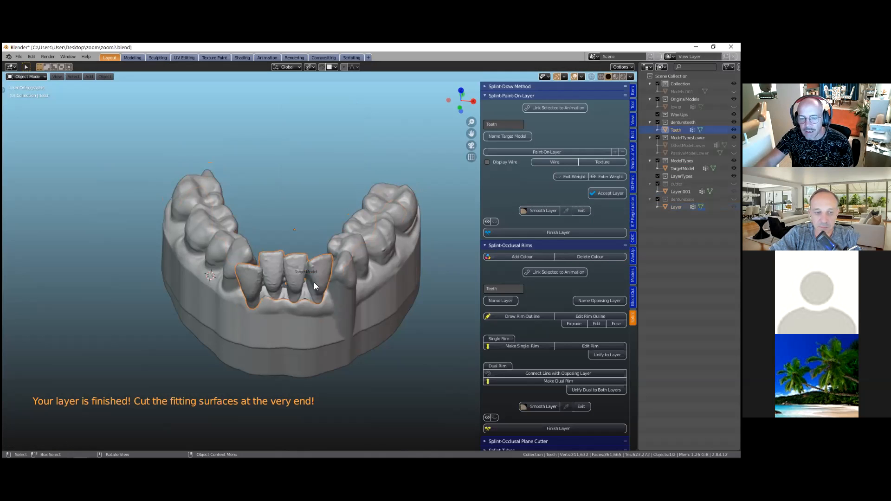
middle_drag(314, 276, 280, 207)
scroll(277, 333, up, 6)
middle_drag(272, 233, 281, 271)
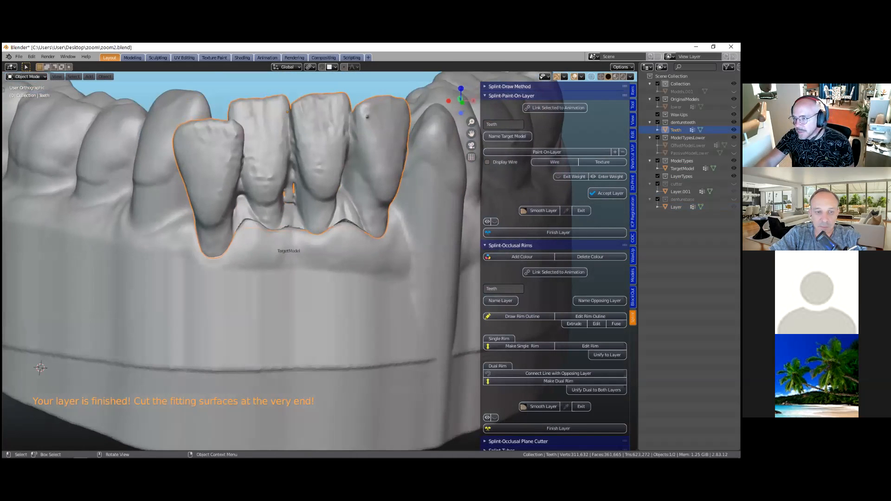
click(488, 221)
middle_drag(290, 241, 292, 216)
scroll(291, 215, up, 3)
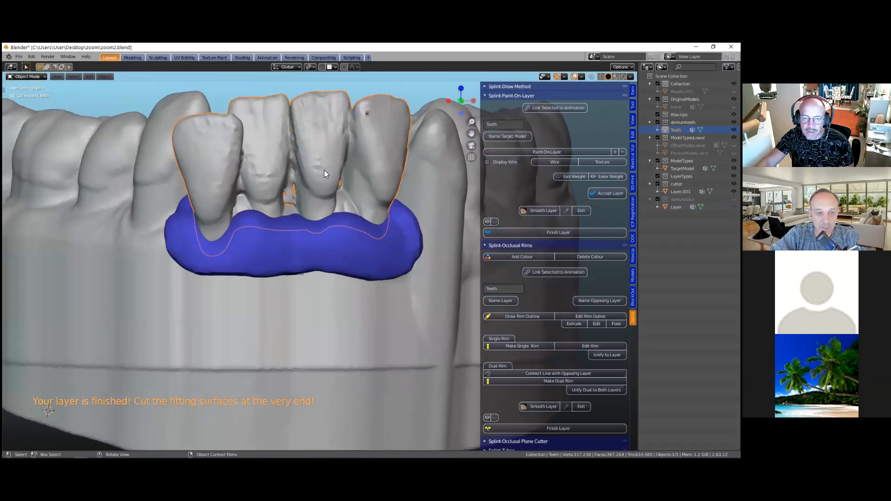
Step: Set the four front denture teeth as the object being cut in Splint-Cutting Tools
scroll(292, 244, down, 2)
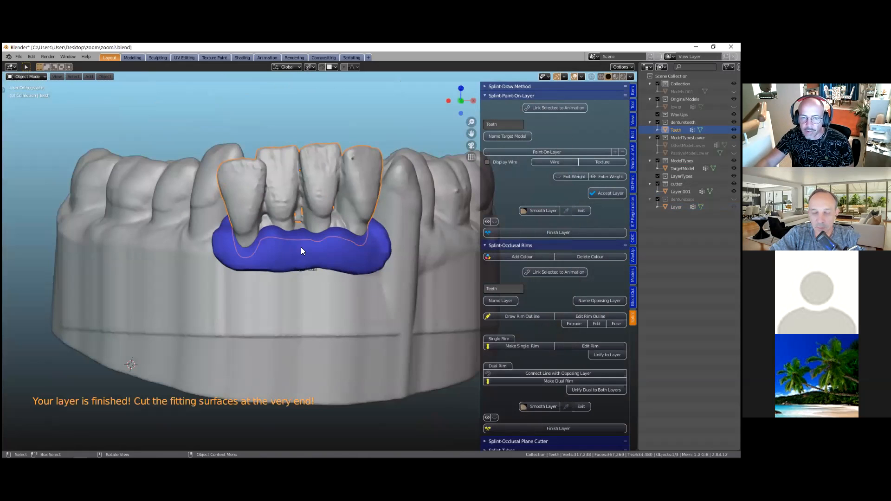
scroll(558, 305, down, 2)
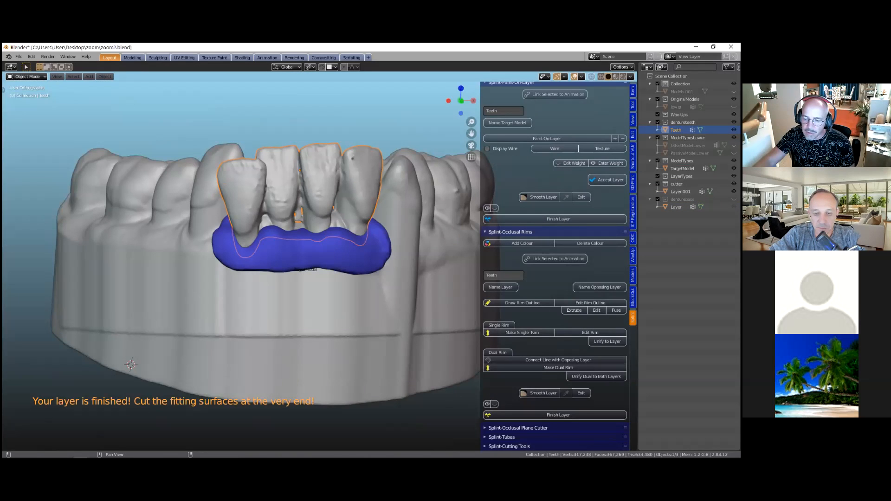
scroll(559, 403, down, 6)
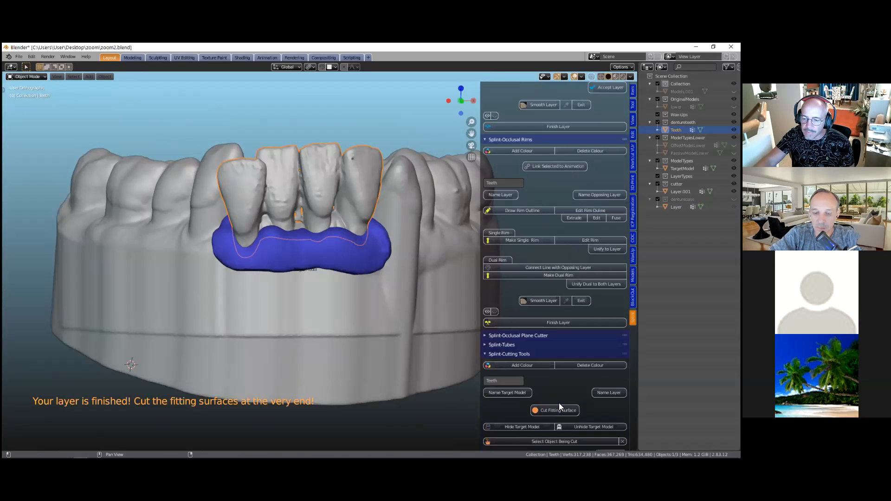
click(299, 253)
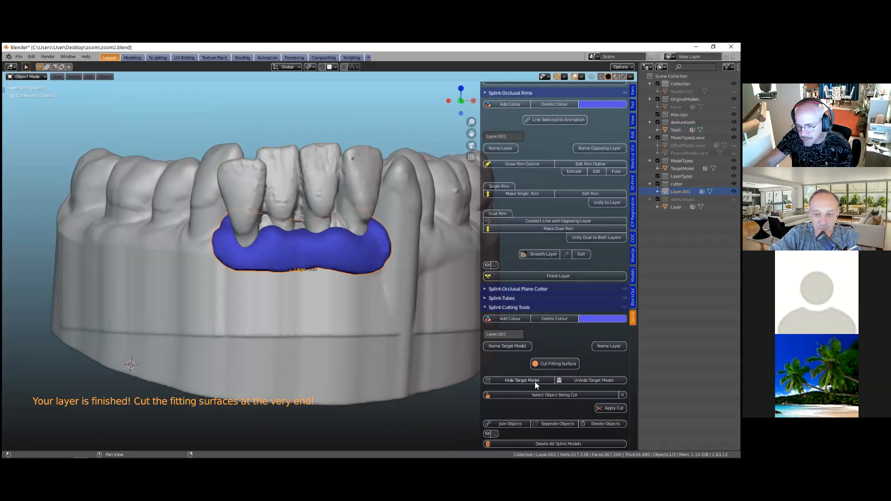
click(327, 191)
click(518, 394)
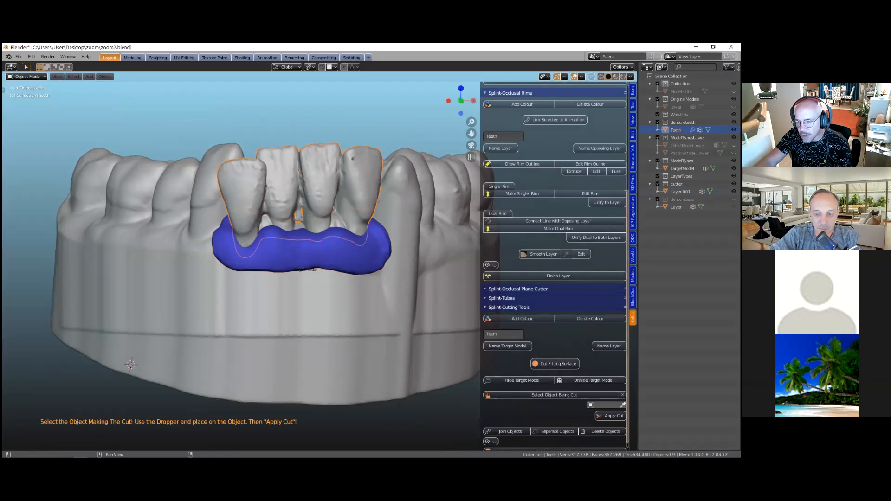
Step: Pick the blue Layer.001 as the object making the cut and apply the cut to the teeth
click(623, 405)
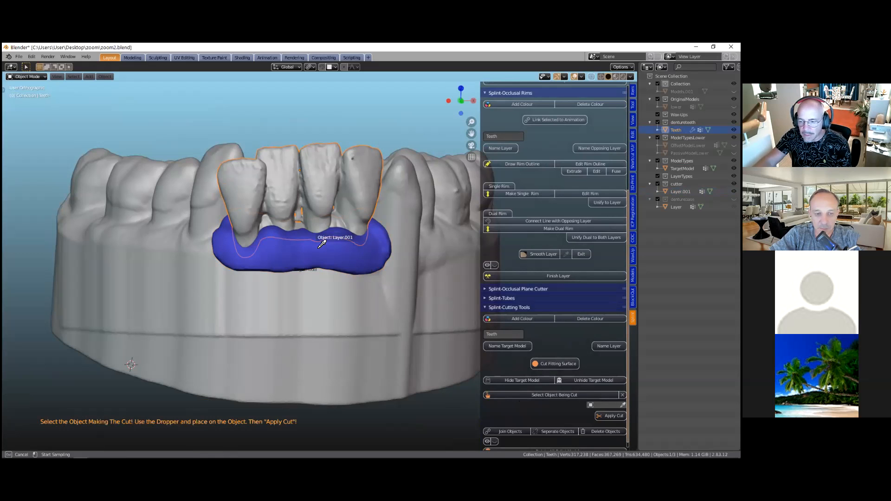
click(318, 248)
middle_drag(349, 245, 331, 255)
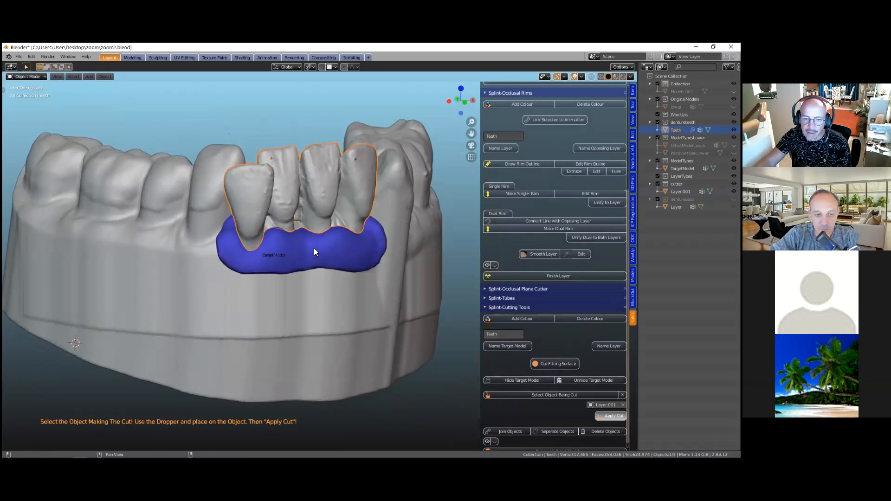
middle_drag(316, 260, 312, 249)
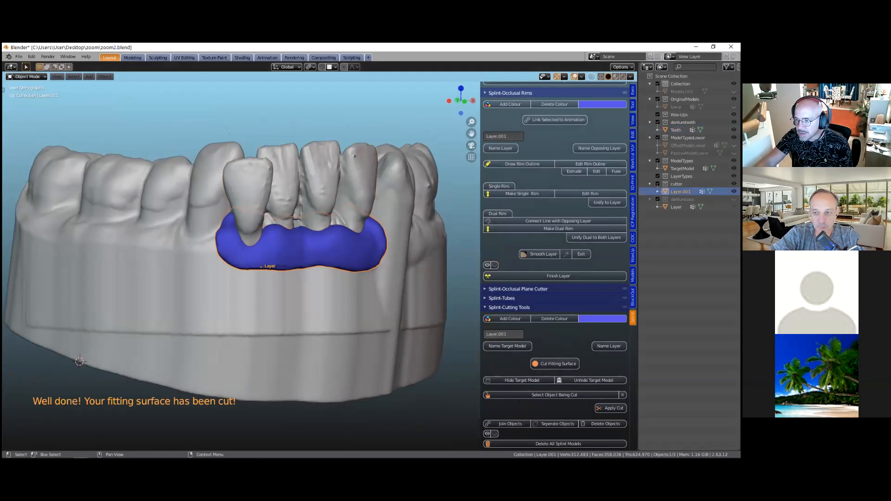
Step: Hide the blue cutter layer and inspect the trimmed root ends of the denture teeth against the front ridge
key(h)
scroll(270, 288, up, 3)
middle_drag(270, 287, 336, 298)
scroll(260, 310, down, 1)
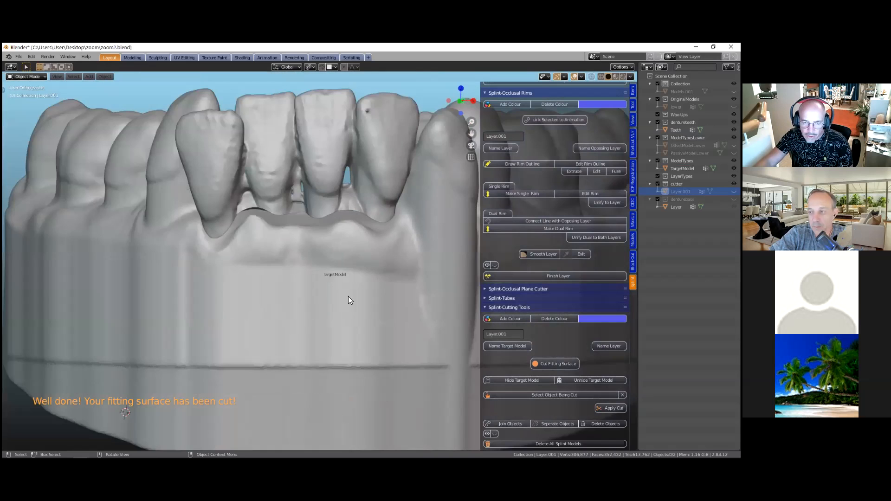
scroll(348, 296, up, 5)
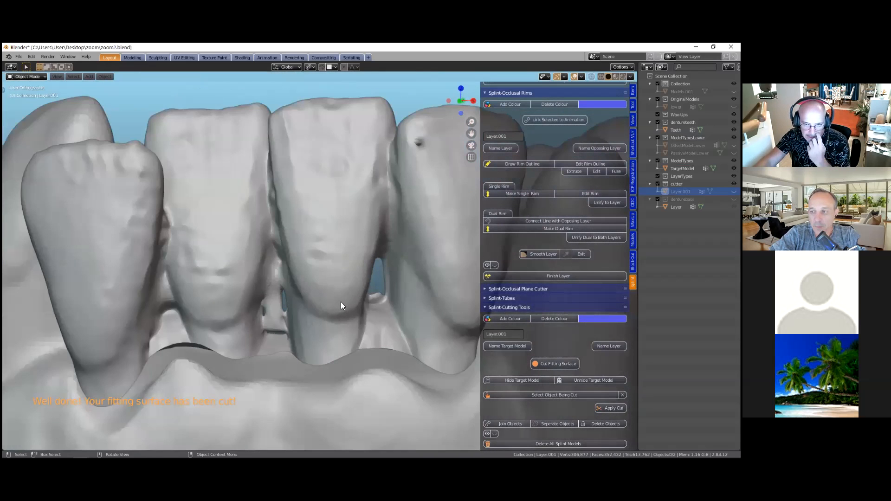
middle_drag(344, 300, 349, 282)
scroll(353, 304, down, 2)
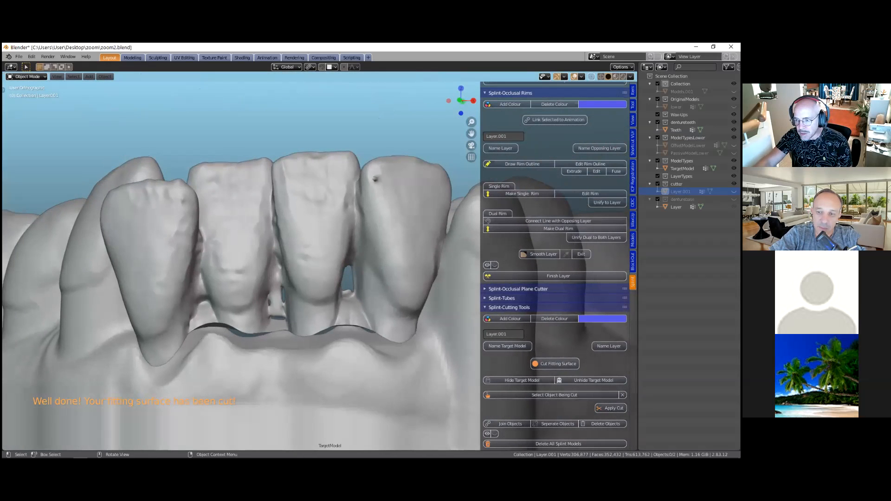
Step: Select the front denture teeth and add a Patch Up filler in the gap between the third and fourth teeth
click(334, 271)
scroll(336, 273, down, 2)
click(633, 276)
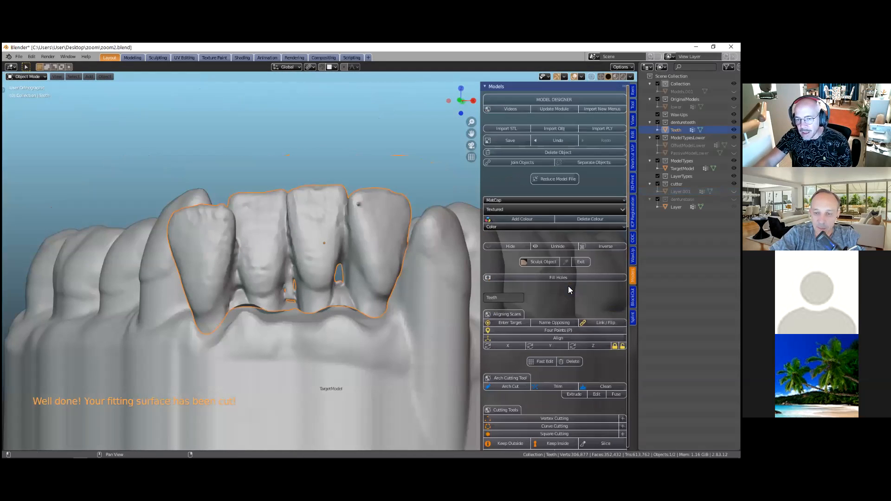
scroll(570, 290, down, 9)
scroll(507, 250, down, 8)
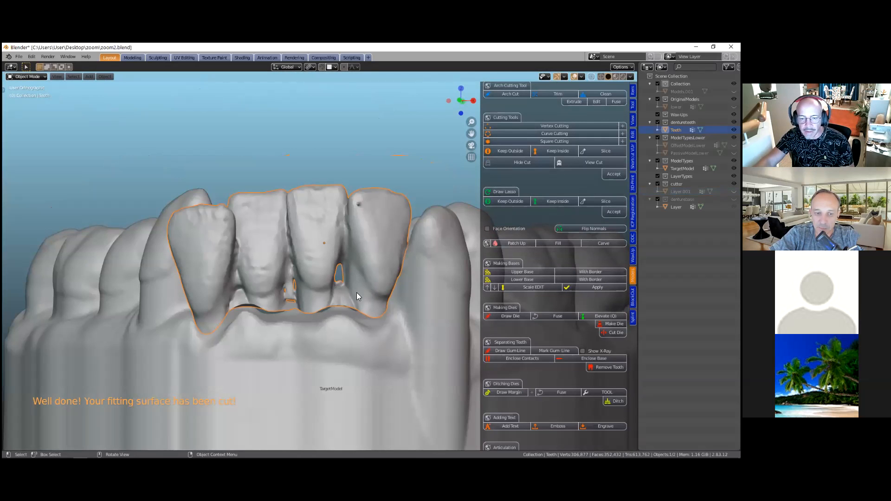
scroll(350, 294, up, 2)
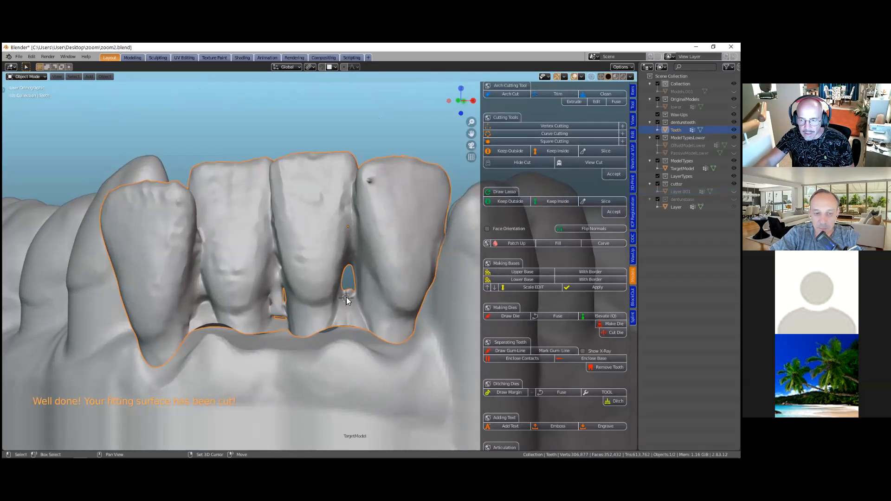
click(517, 245)
scroll(354, 300, up, 2)
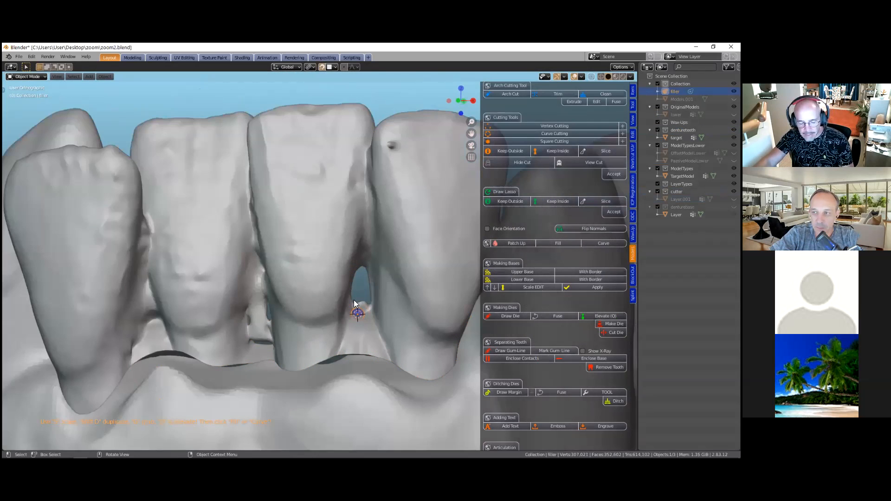
Step: Scale the filler to the gap, place one duplicate above it, and merge both into the denture teeth with Fill
scroll(353, 300, down, 2)
key(s)
click(379, 299)
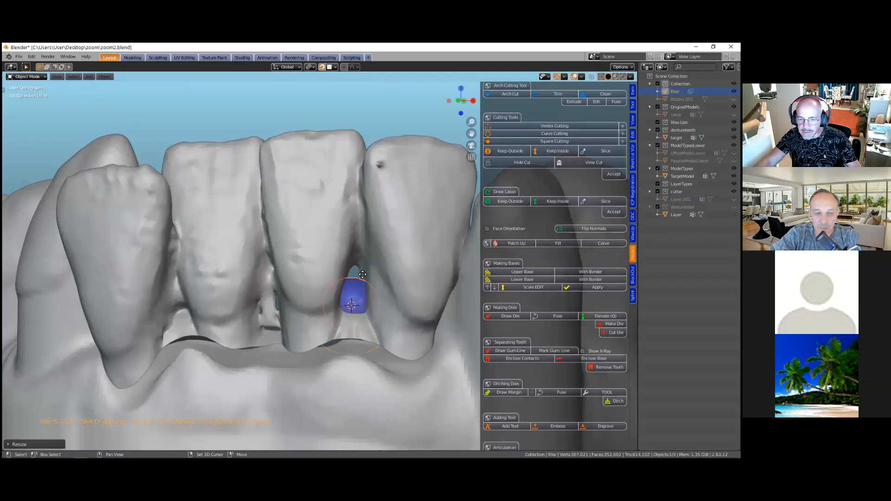
key(shift+d)
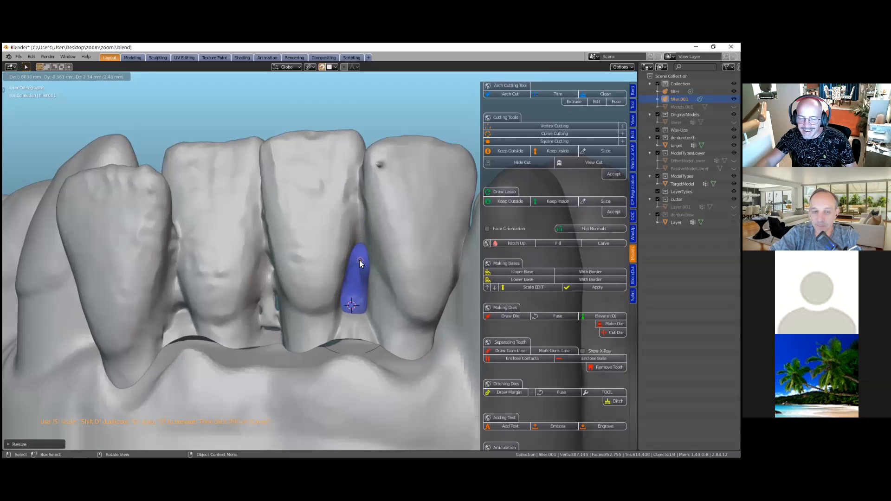
click(359, 260)
middle_drag(341, 272, 369, 280)
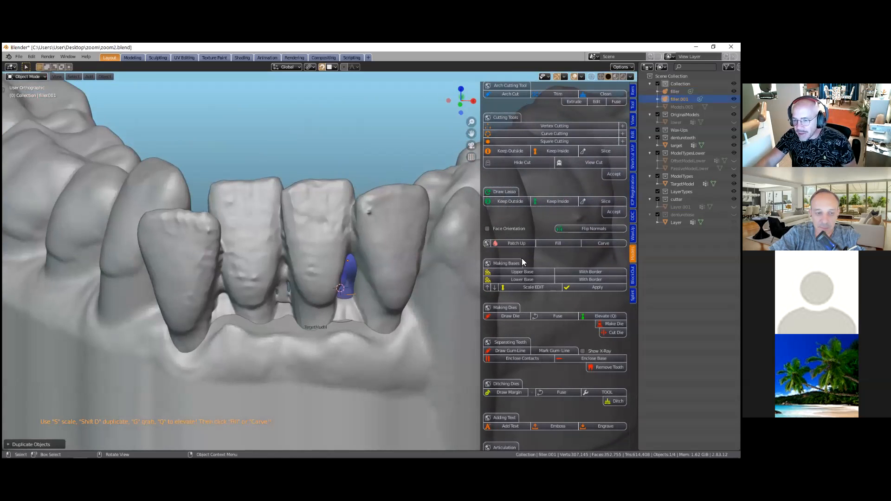
click(557, 244)
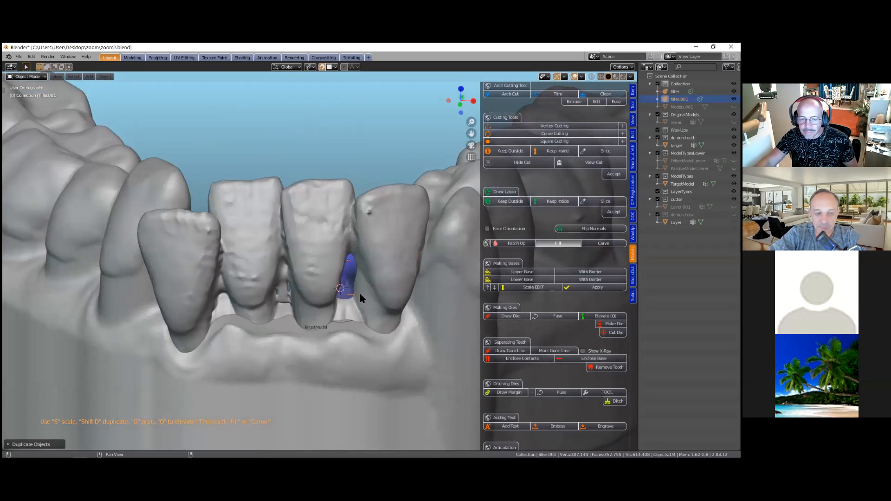
Step: Add a second Patch Up filler in the gap between the two central teeth and scale it to fit
middle_drag(341, 294, 280, 306)
scroll(269, 303, up, 2)
click(265, 277)
shift+right_click(265, 275)
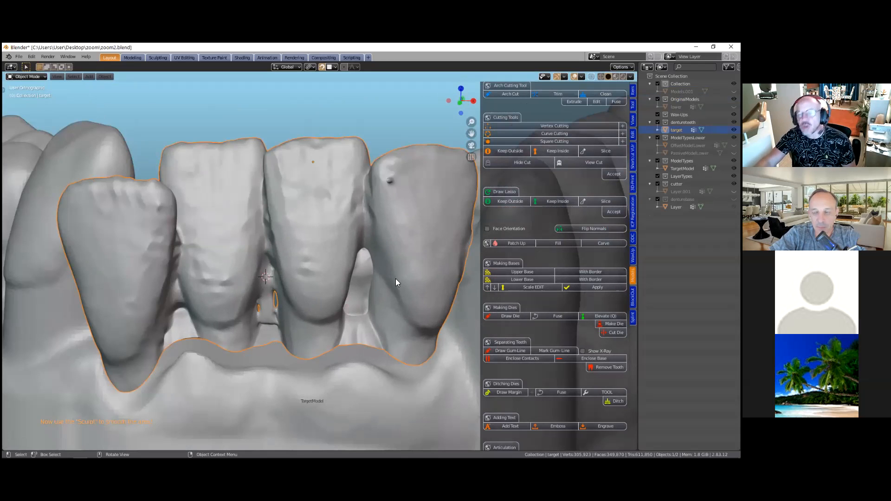
click(512, 243)
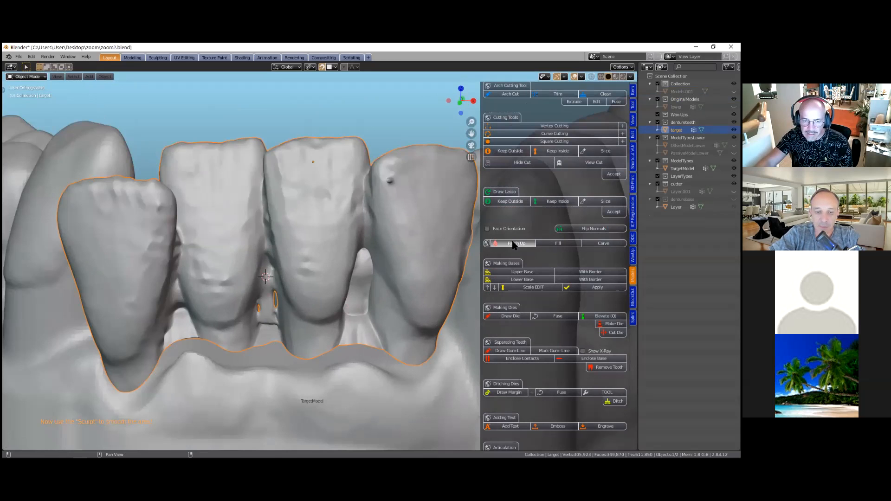
key(s)
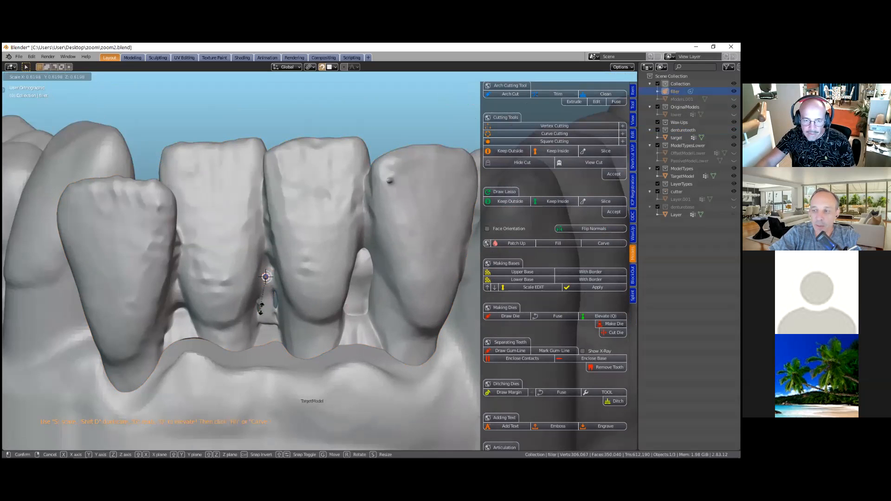
click(139, 415)
middle_drag(313, 314, 293, 295)
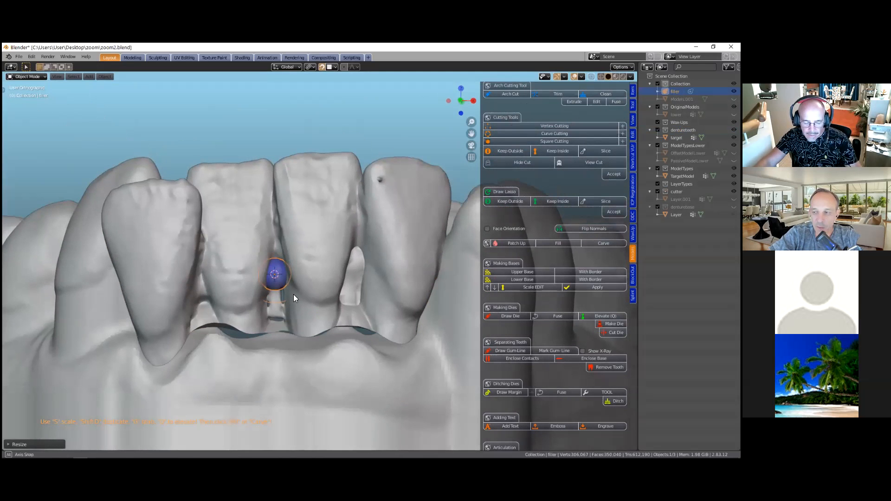
Step: Duplicate the filler down the labial side of the central gap to build a column reaching the tooth necks
key(shift+d)
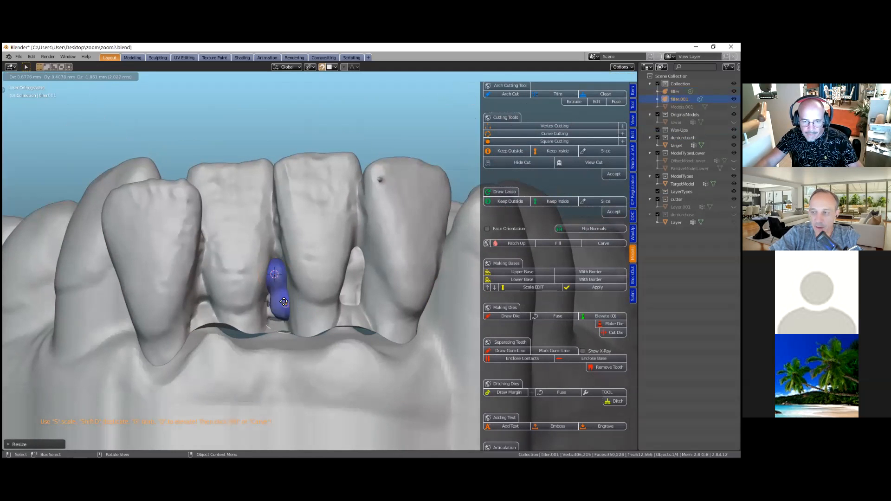
click(286, 304)
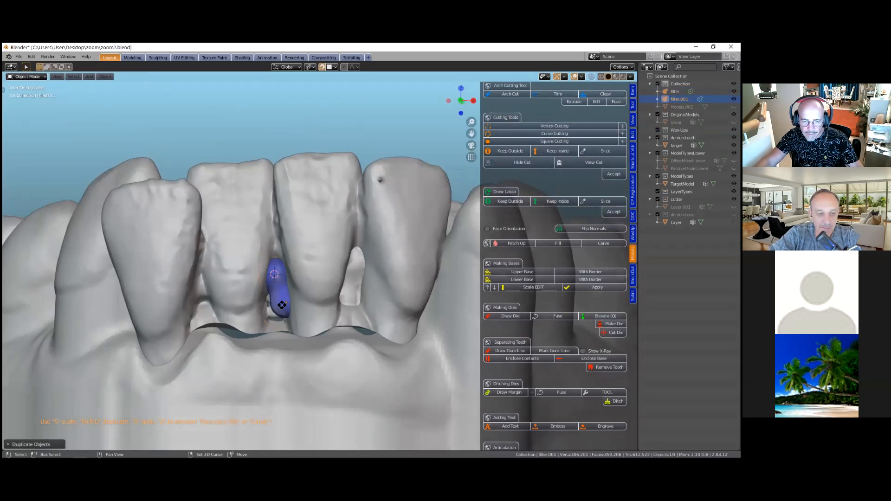
key(shift+d)
click(272, 333)
middle_drag(272, 333, 273, 314)
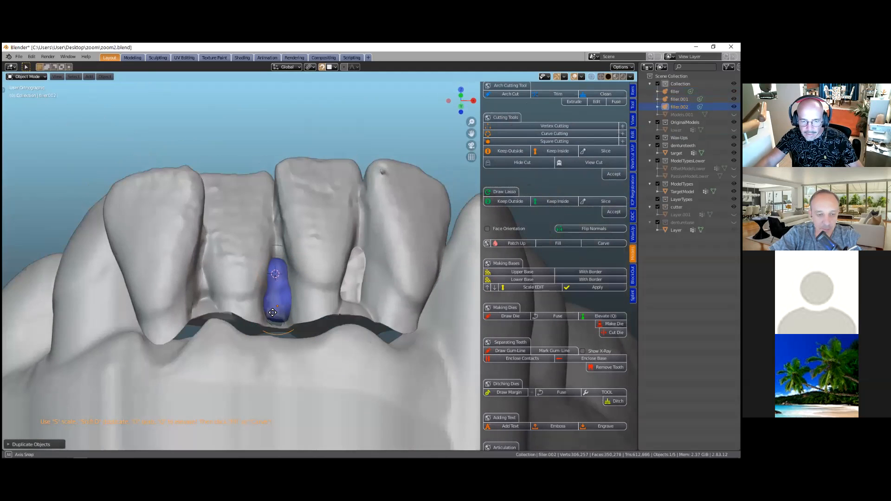
key(shift+d)
click(285, 296)
Step: Stack further filler duplicates over the lingual side of the central gap and merge them into the teeth with Fill
middle_drag(147, 366, 273, 280)
key(shift+d)
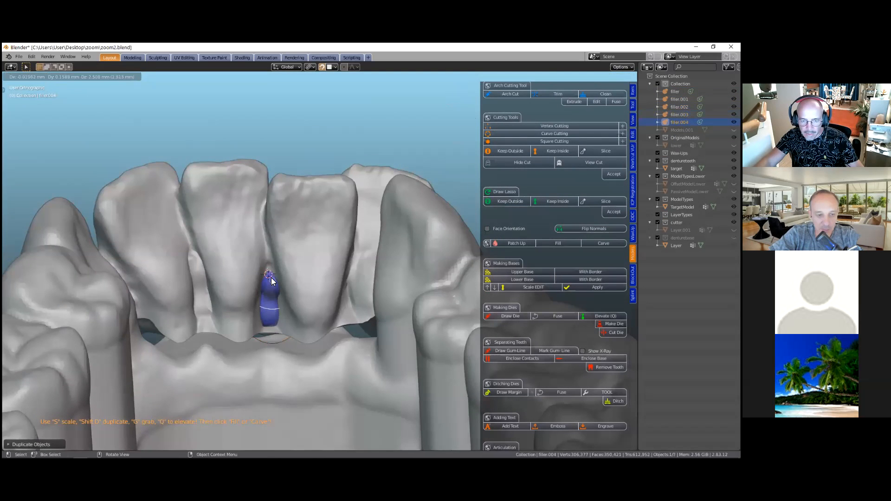
click(272, 298)
key(shift+d)
click(266, 302)
key(shift+d)
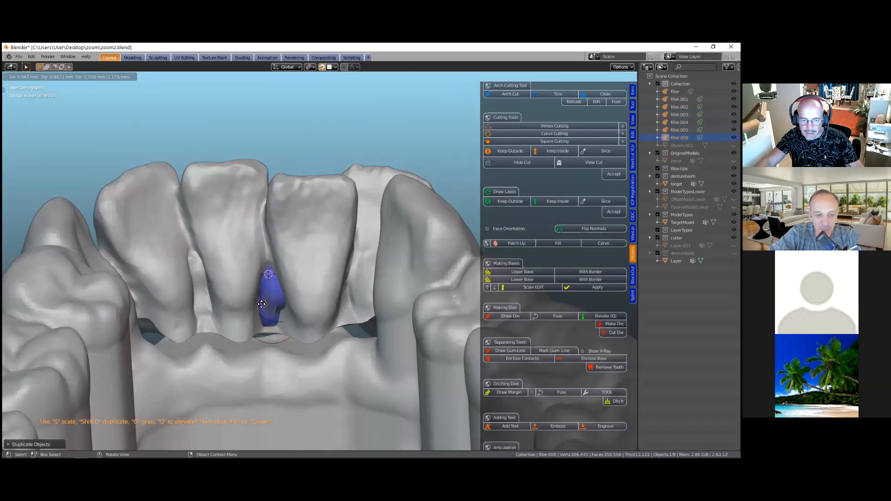
click(273, 308)
key(shift+d)
click(279, 313)
key(shift+d)
click(276, 314)
middle_drag(275, 313, 316, 325)
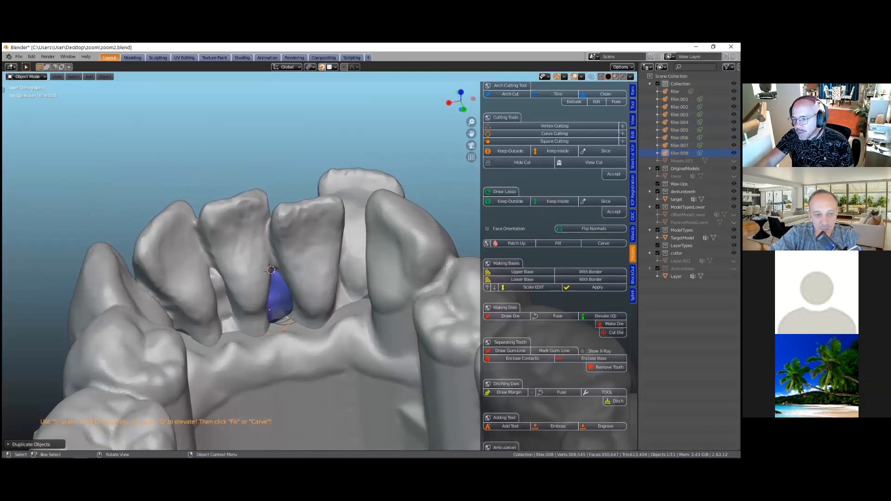
click(557, 242)
Step: Change the viewport MatCap to a brighter, glossy white material
middle_drag(321, 266, 264, 279)
mouse_move(371, 254)
middle_down()
mouse_move(301, 260)
mouse_move(297, 248)
mouse_move(407, 224)
middle_up()
scroll(297, 248, up, 1)
click(630, 77)
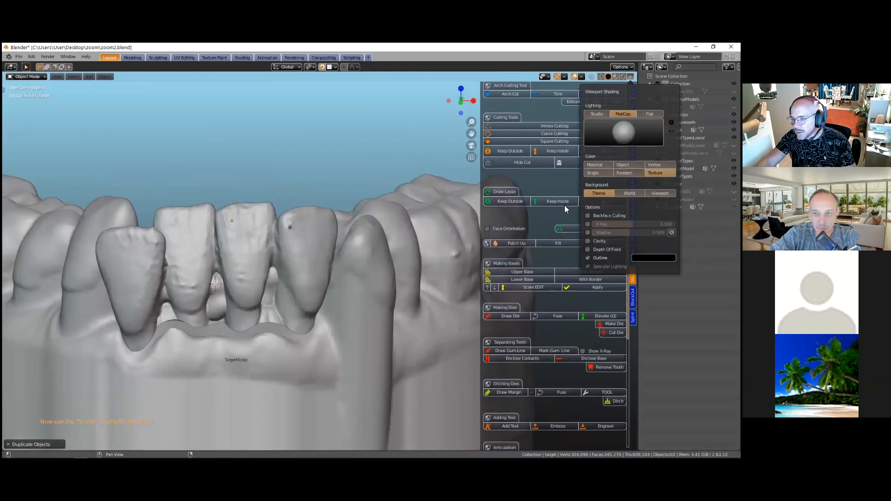
click(624, 132)
click(534, 227)
Step: Select the patched denture teeth, start Sculpt Object on them, and sample the mesh detail size with the dropper
middle_drag(292, 256, 349, 212)
scroll(287, 259, up, 3)
click(347, 220)
scroll(347, 220, down, 2)
scroll(348, 220, down, 1)
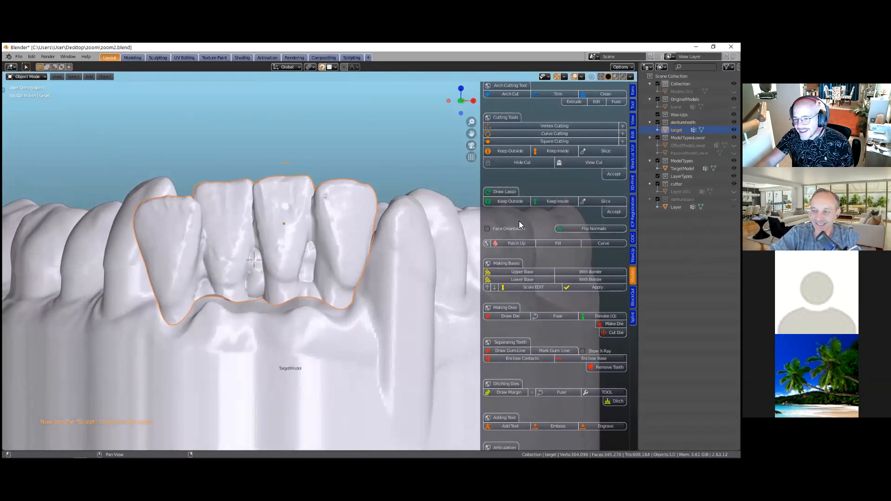
scroll(531, 192, up, 3)
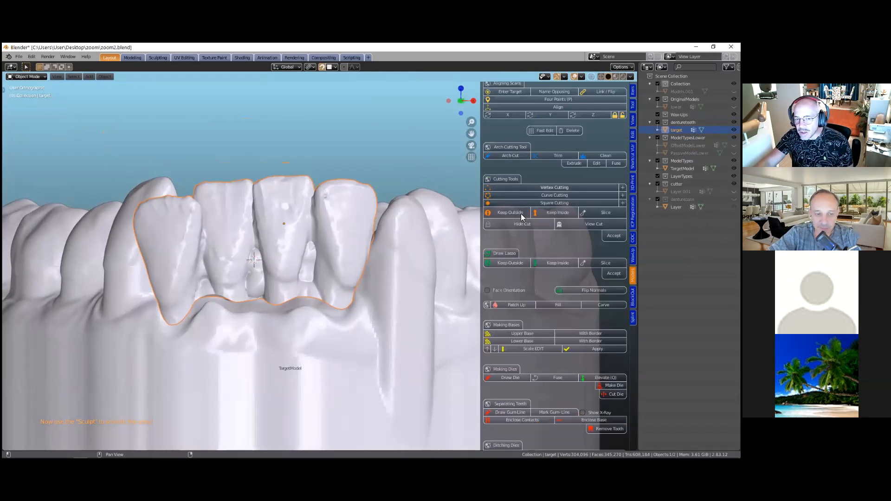
scroll(523, 228, down, 5)
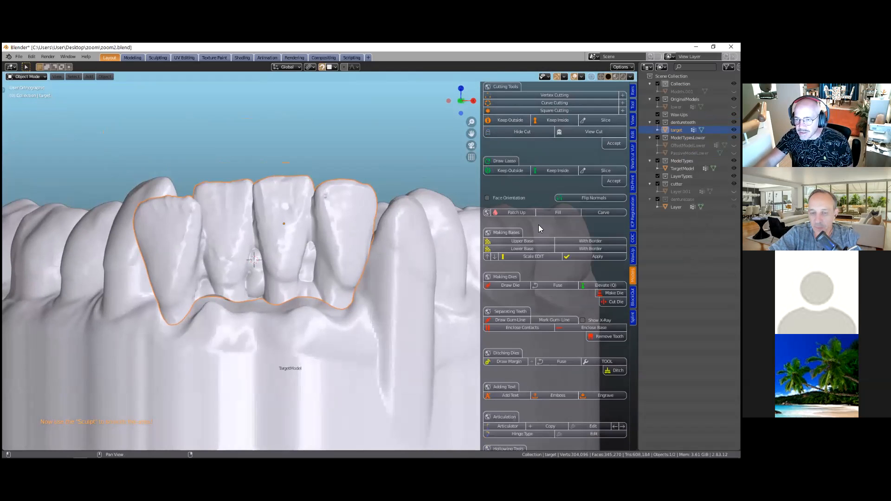
scroll(539, 225, up, 17)
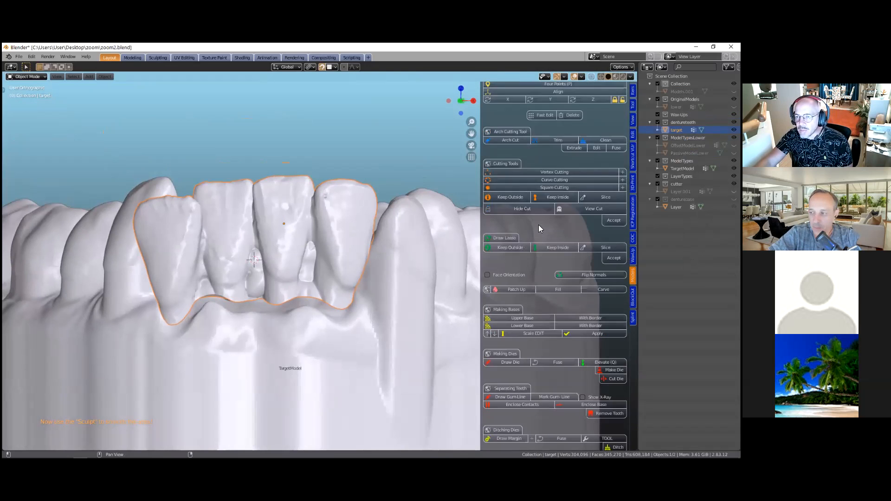
scroll(539, 221, up, 1)
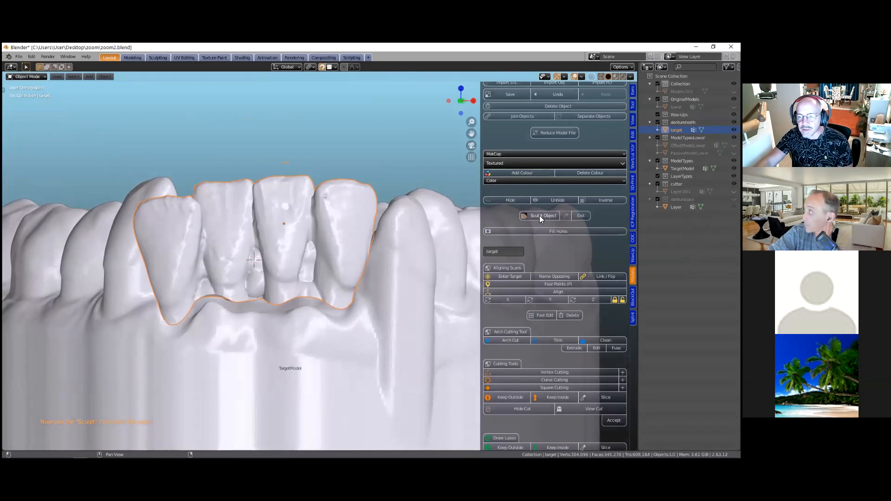
click(539, 216)
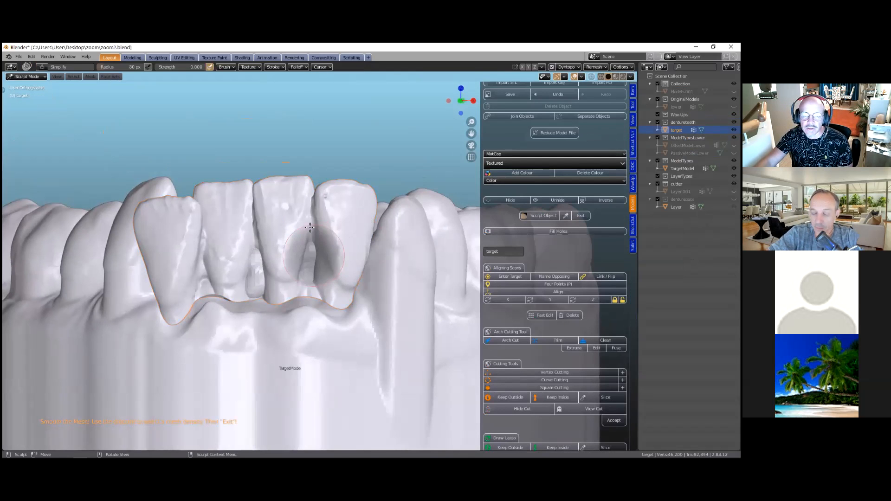
scroll(307, 242, up, 4)
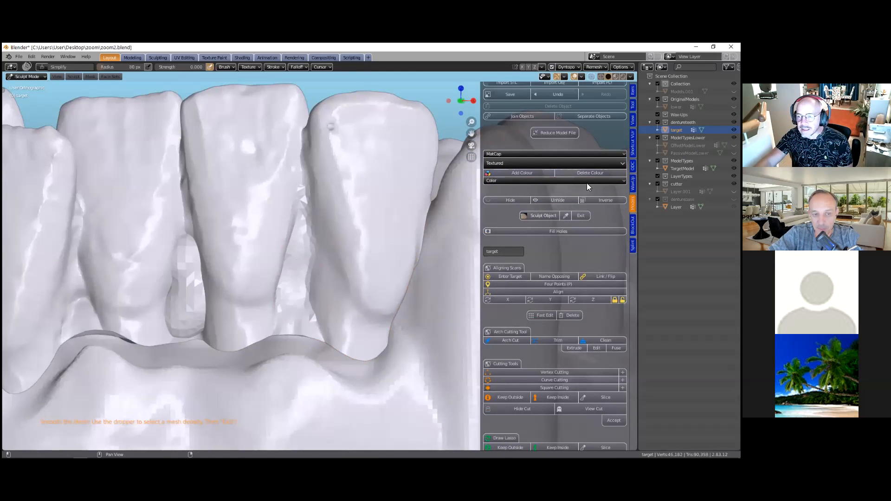
click(569, 216)
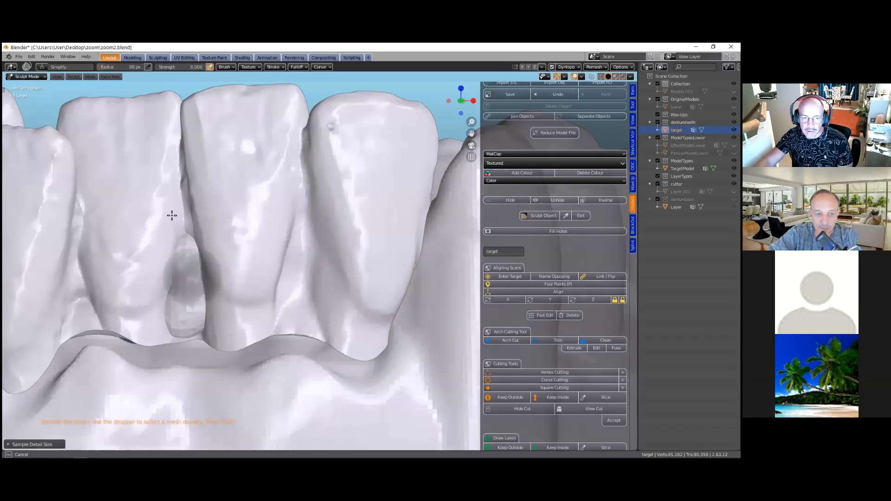
Step: Smooth the filled central gap and blend the filler into the surfaces of the neighbouring denture teeth
mouse_move(186, 225)
mouse_down()
mouse_move(207, 306)
mouse_move(177, 284)
mouse_move(184, 271)
mouse_move(208, 297)
mouse_up()
scroll(205, 297, down, 1)
mouse_move(121, 246)
mouse_down()
mouse_move(103, 314)
mouse_move(115, 309)
mouse_up()
mouse_move(117, 310)
middle_down()
mouse_move(163, 293)
mouse_move(229, 299)
mouse_move(334, 328)
mouse_move(89, 342)
middle_up()
scroll(90, 342, up, 1)
mouse_move(106, 314)
mouse_down()
mouse_move(102, 294)
mouse_move(113, 295)
mouse_up()
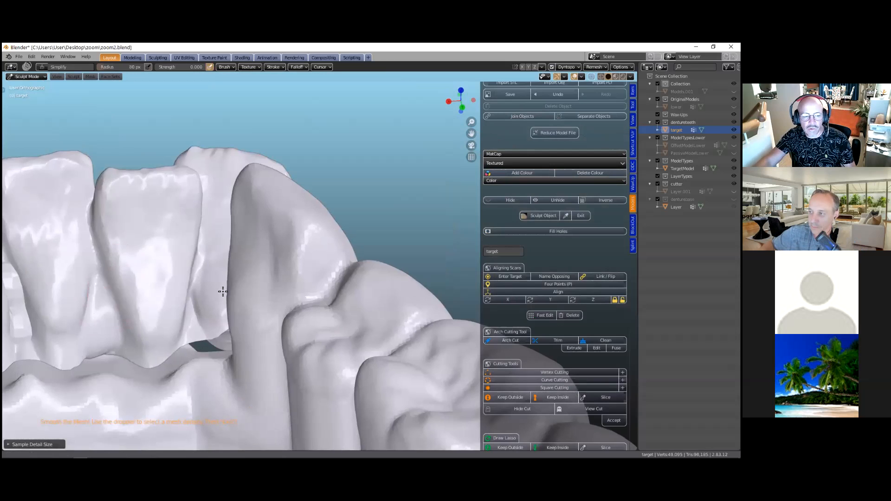
Step: Smooth the lingual side and the lower edges of the denture teeth, and exit sculpting
scroll(223, 295, down, 1)
mouse_move(190, 326)
mouse_down()
mouse_move(177, 223)
mouse_move(271, 251)
mouse_move(360, 242)
mouse_move(235, 337)
mouse_move(269, 354)
mouse_move(315, 314)
mouse_up()
scroll(279, 327, down, 3)
mouse_move(283, 289)
middle_down()
mouse_move(350, 314)
mouse_move(224, 340)
middle_up()
drag(225, 340, 293, 324)
middle_drag(293, 324, 365, 320)
drag(365, 320, 354, 317)
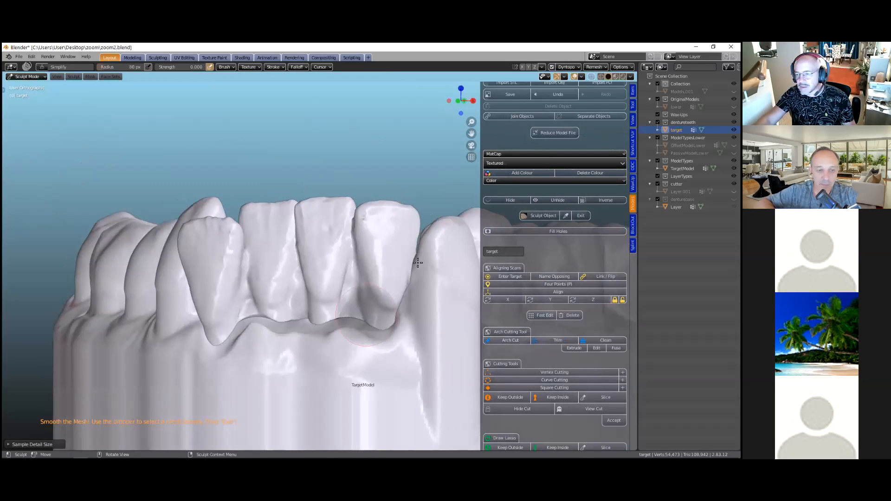
click(581, 216)
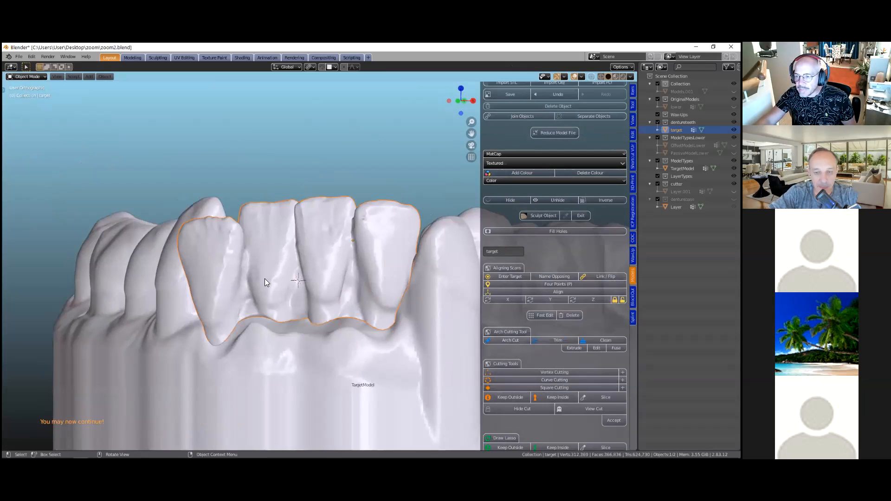
Step: Hide the jaw model to isolate the denture teeth, and place the 3D cursor on the cut underside of an end tooth
middle_drag(265, 229, 266, 288)
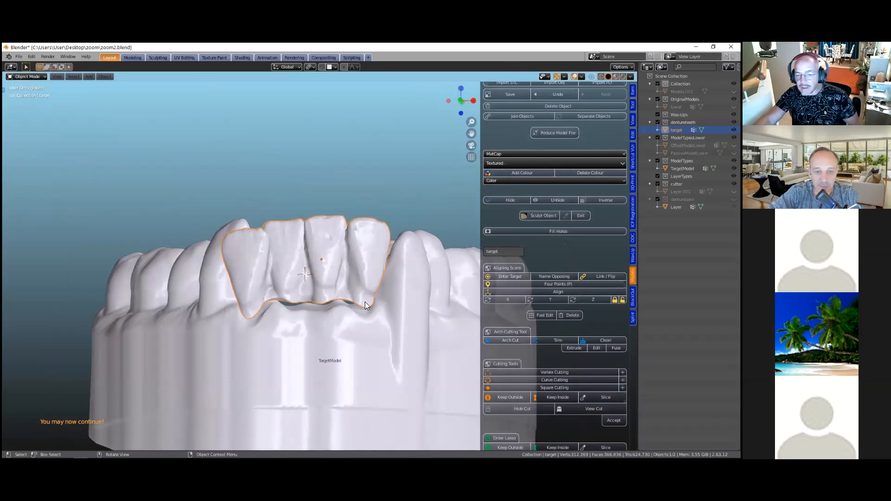
mouse_move(359, 296)
middle_down()
mouse_move(358, 259)
mouse_move(360, 295)
middle_up()
scroll(291, 286, up, 2)
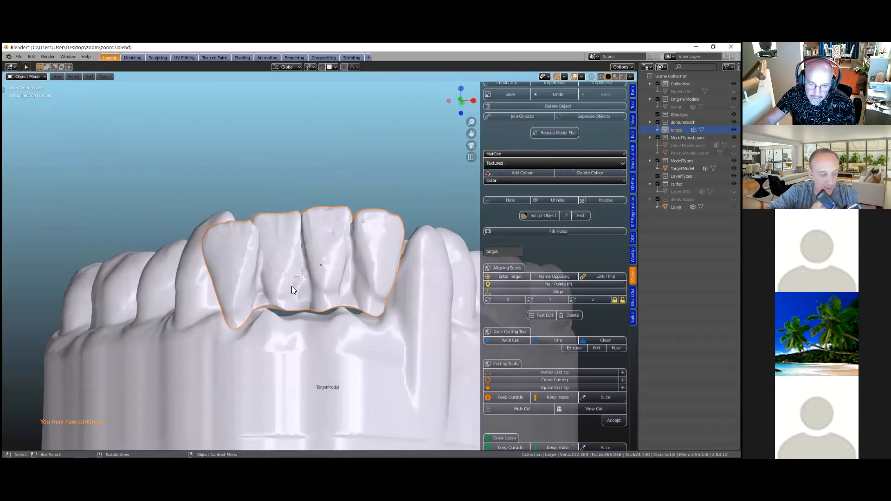
key(ctrl+i)
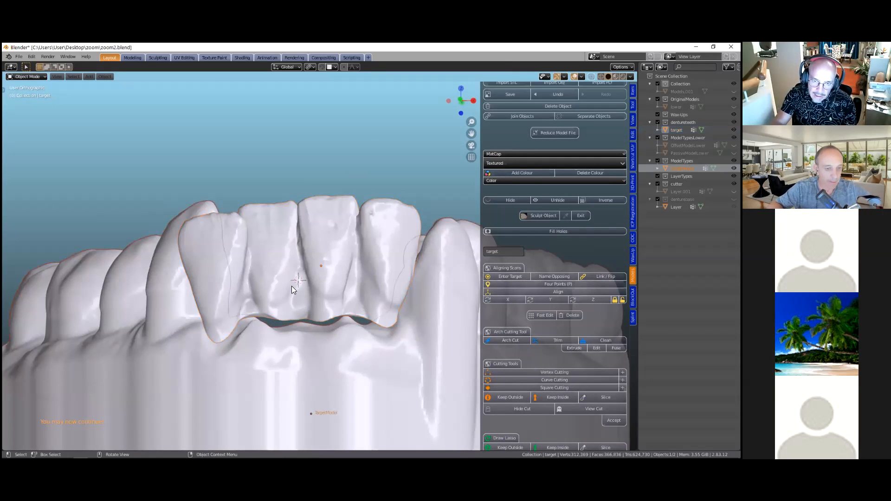
key(h)
key(a)
middle_drag(292, 226, 202, 266)
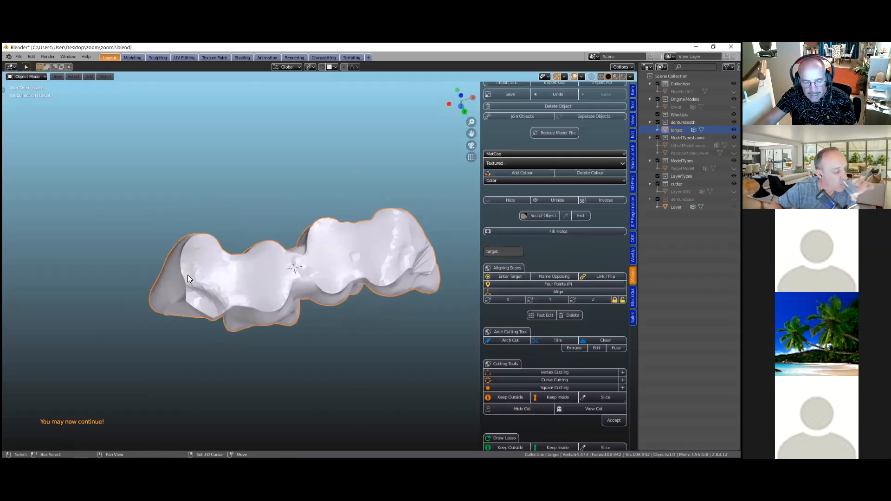
shift+right_click(207, 273)
shift+middle_drag(211, 271, 210, 262)
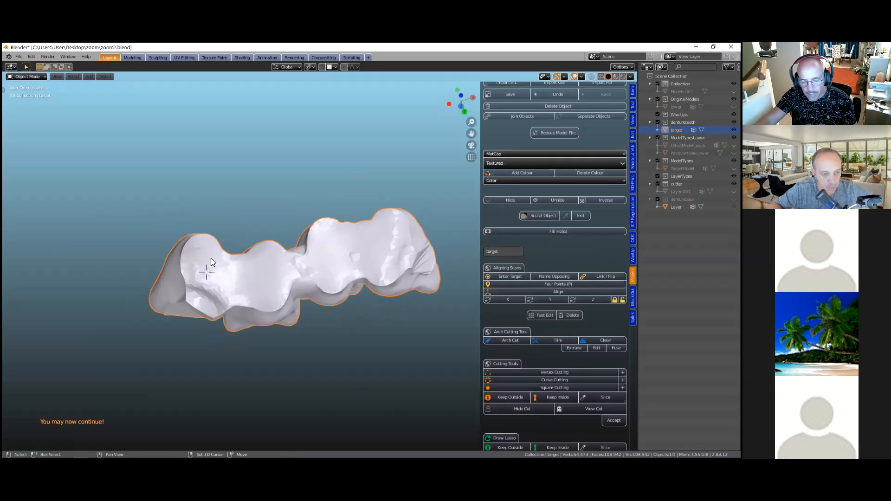
Step: Start Patch Up at the 3D cursor on the end tooth's underside and scale the filler sphere up about 4.3 times
scroll(563, 272, down, 5)
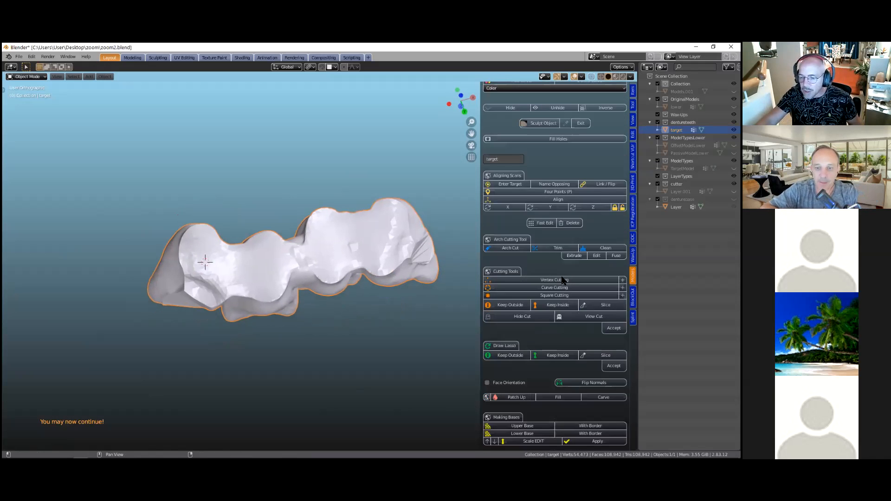
scroll(518, 313, down, 5)
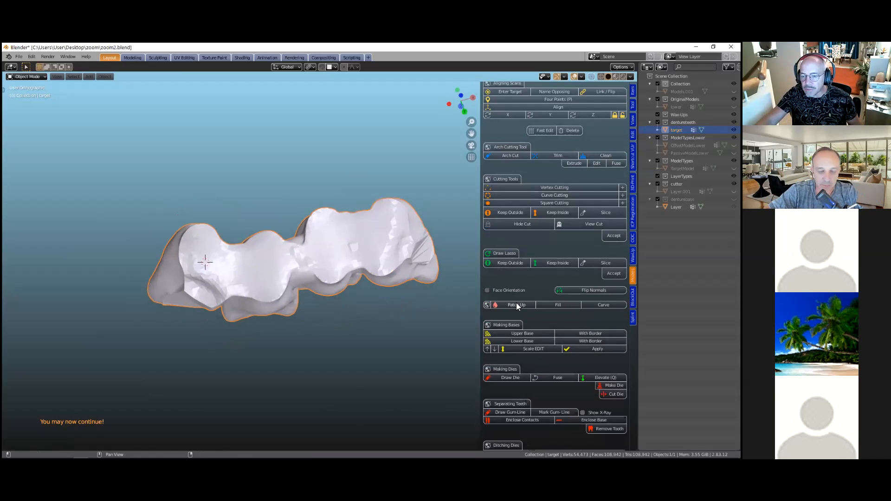
click(516, 305)
scroll(229, 271, up, 3)
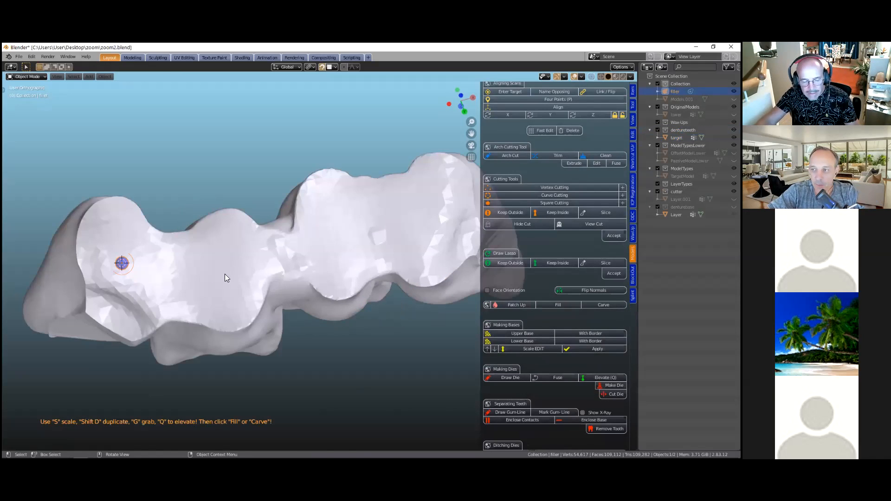
scroll(225, 278, down, 2)
key(s)
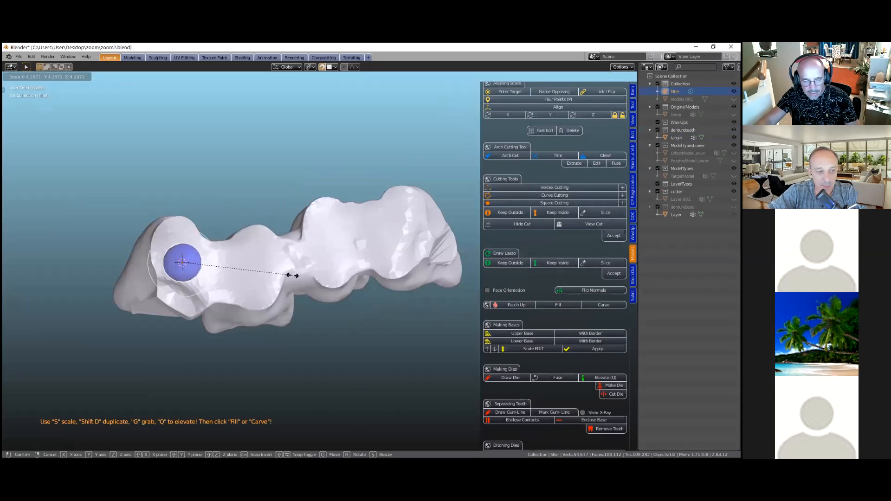
click(292, 275)
Step: Duplicate the filler sphere onto the undersides of the other three denture teeth and carve all four spheres out of the teeth
key(shift+d)
click(253, 264)
key(shift+d)
click(328, 239)
key(shift+d)
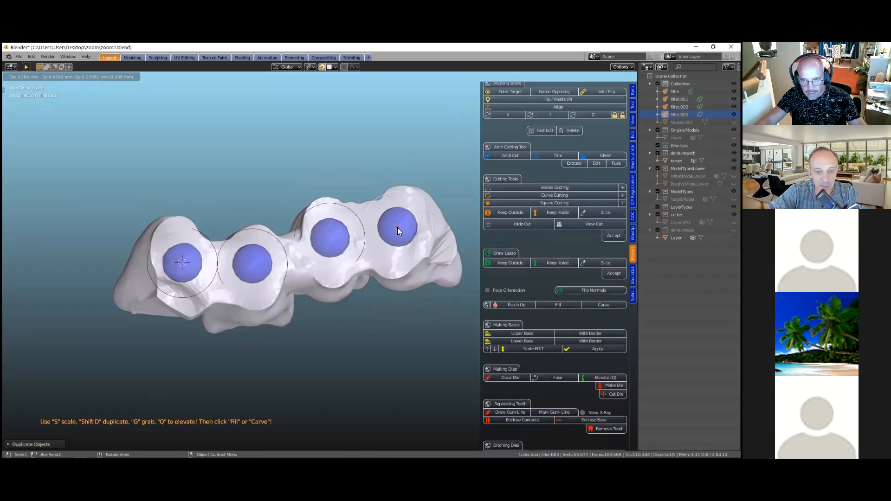
click(398, 228)
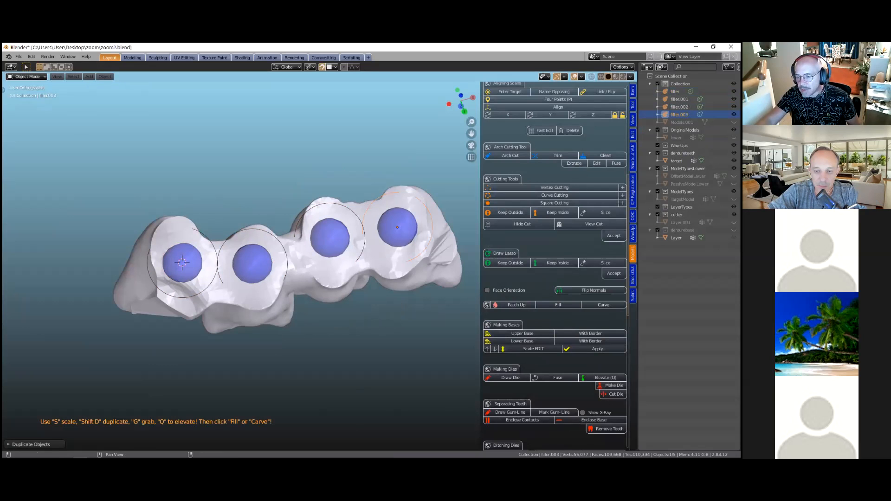
click(604, 305)
Step: Start Sculpt Object on the denture teeth and smooth the flat patch on the end tooth's side and the neighbouring front surface
middle_drag(334, 280, 239, 322)
click(249, 293)
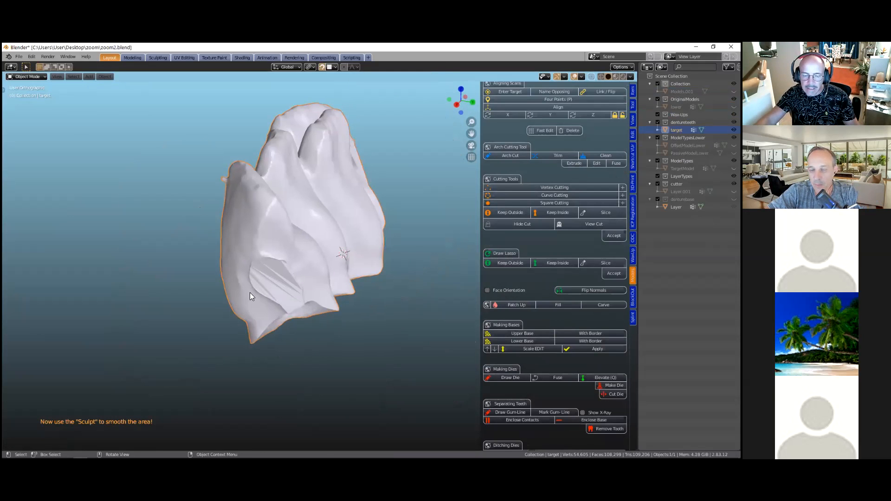
scroll(249, 292, up, 2)
mouse_move(258, 280)
middle_down()
mouse_move(266, 266)
mouse_move(260, 298)
middle_up()
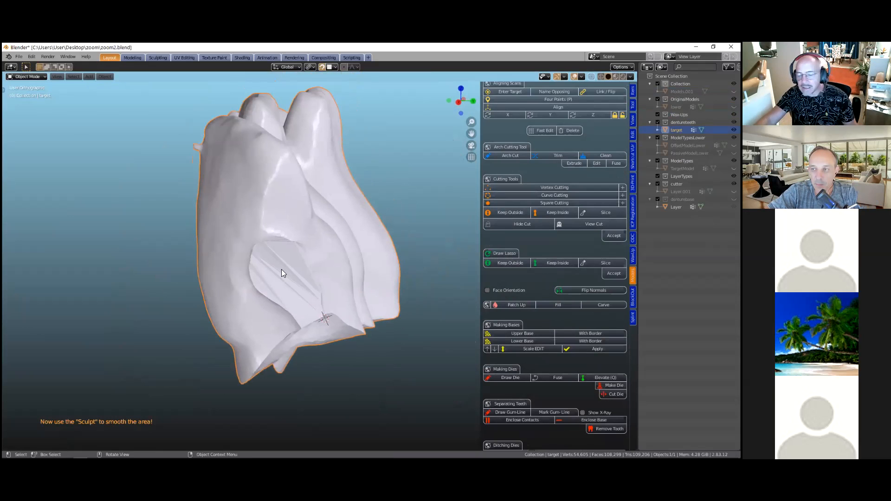
middle_drag(287, 255, 285, 259)
scroll(552, 196, up, 8)
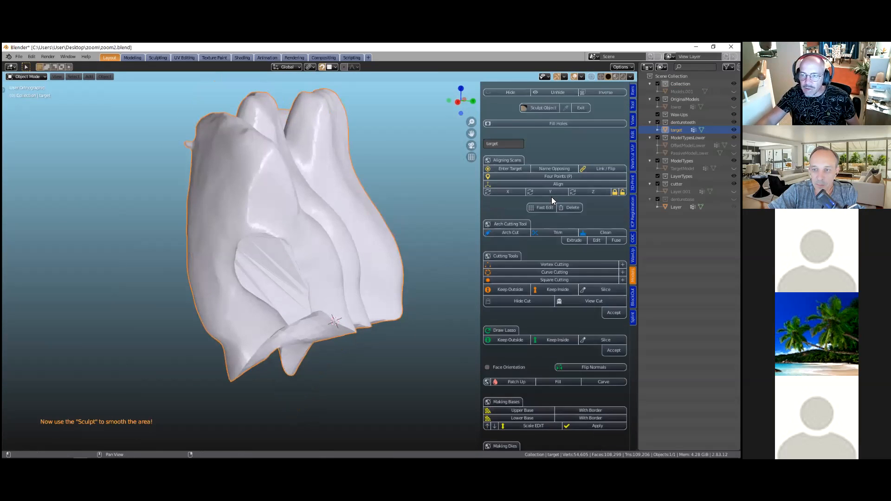
click(539, 170)
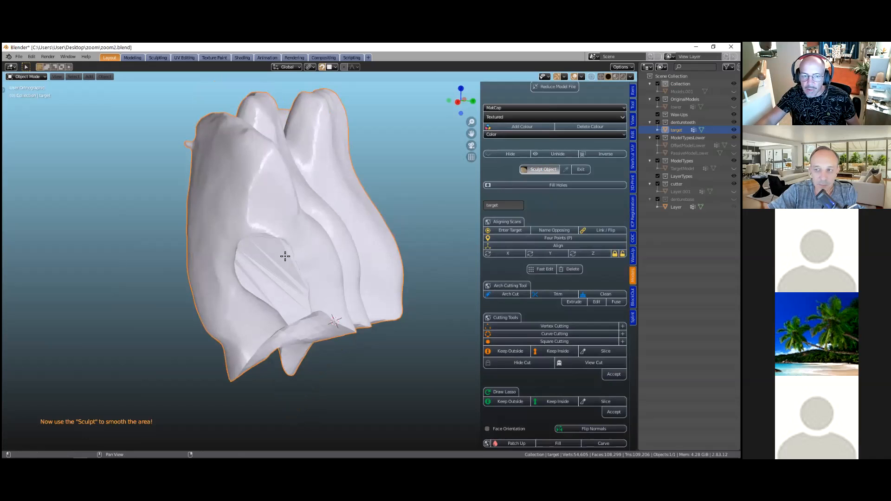
mouse_move(271, 239)
mouse_down()
mouse_move(288, 295)
mouse_move(299, 273)
mouse_move(281, 253)
mouse_move(299, 306)
mouse_move(255, 237)
mouse_move(253, 289)
mouse_up()
middle_drag(253, 289, 349, 286)
shift+middle_drag(274, 244, 404, 320)
scroll(385, 294, up, 4)
drag(347, 206, 353, 293)
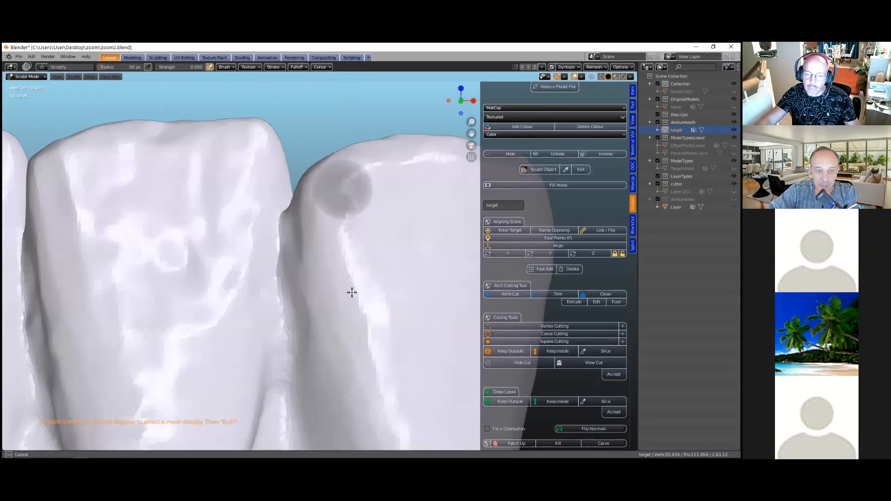
Step: Smooth the side surface and lower edges of the opposite end tooth, and exit sculpting
scroll(291, 353, down, 6)
middle_drag(289, 340, 350, 338)
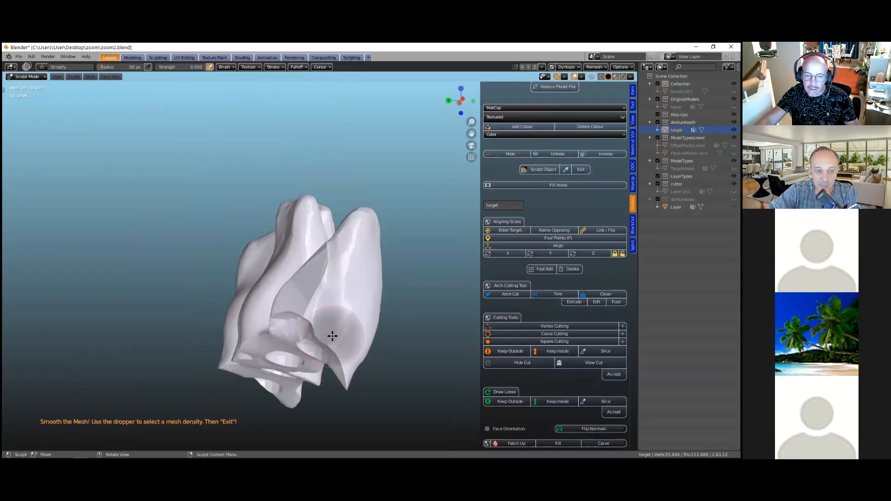
scroll(334, 332, up, 3)
mouse_move(338, 277)
mouse_down()
mouse_move(326, 258)
mouse_move(335, 336)
mouse_up()
middle_drag(336, 336, 398, 320)
mouse_move(332, 284)
mouse_down()
mouse_move(247, 316)
mouse_move(304, 326)
mouse_move(294, 359)
mouse_move(285, 358)
mouse_up()
scroll(325, 349, down, 2)
mouse_move(365, 344)
middle_down()
mouse_move(283, 314)
mouse_move(265, 318)
middle_up()
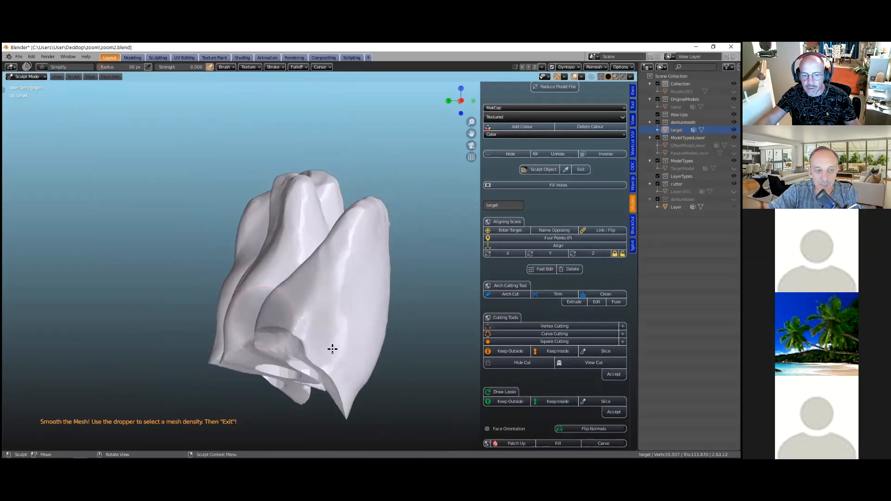
drag(265, 318, 327, 348)
scroll(353, 328, down, 2)
middle_drag(353, 323, 234, 314)
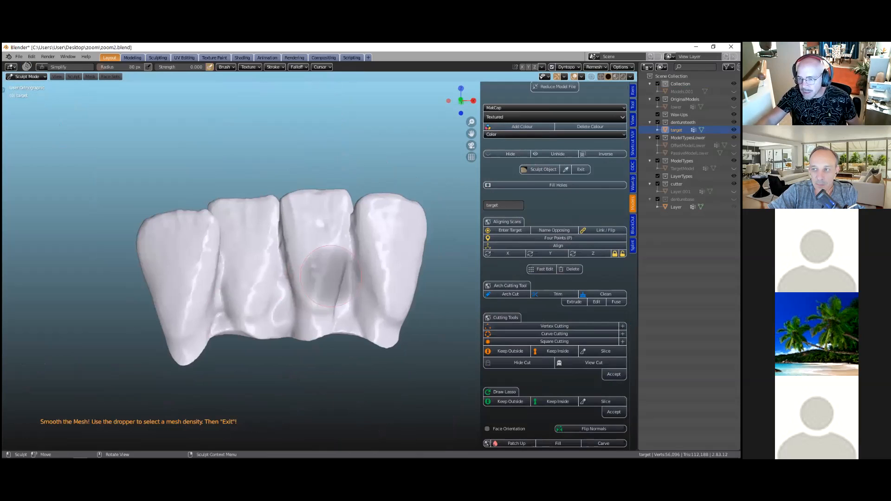
click(581, 170)
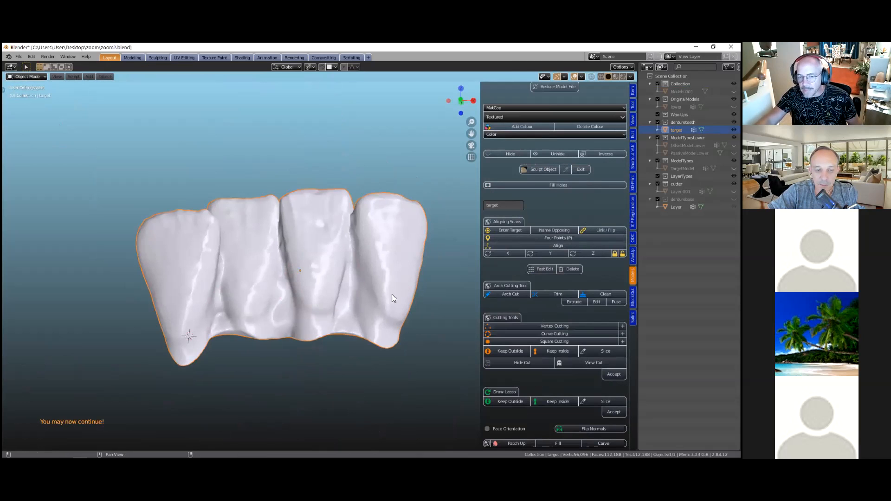
Step: Unhide all objects, and hide the target, offset and passive lower models
scroll(376, 321, down, 3)
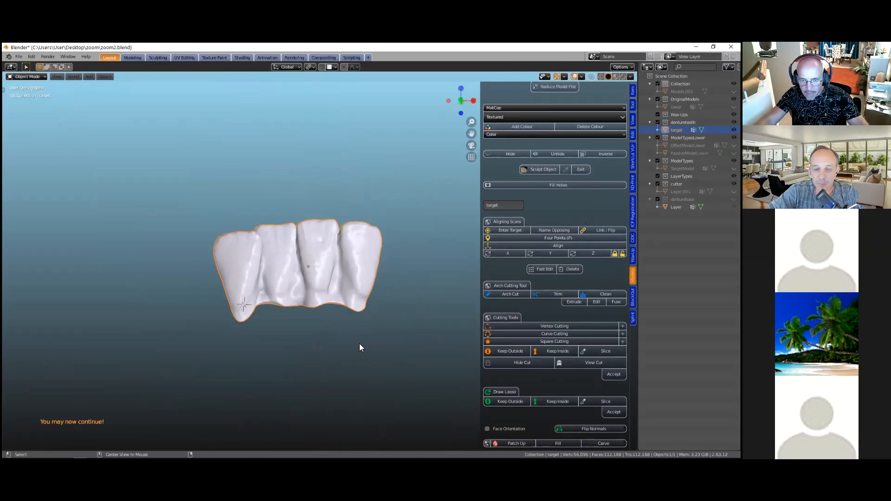
key(alt+h)
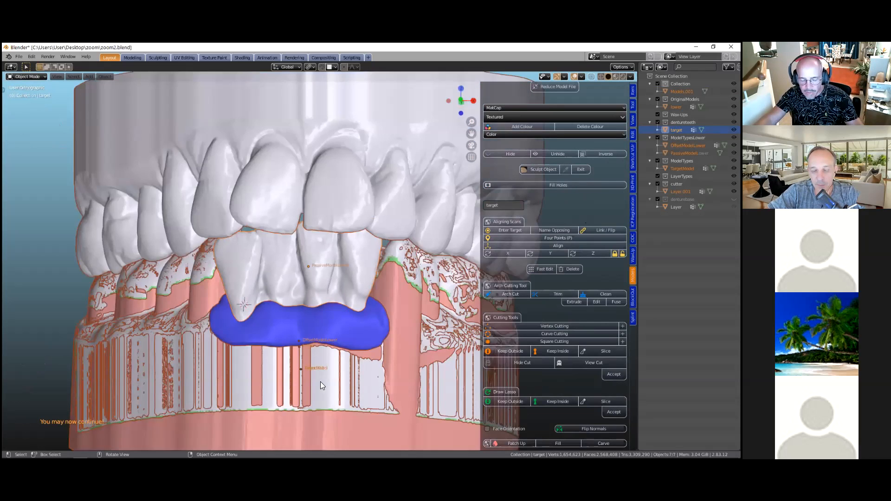
scroll(320, 385, down, 1)
click(322, 362)
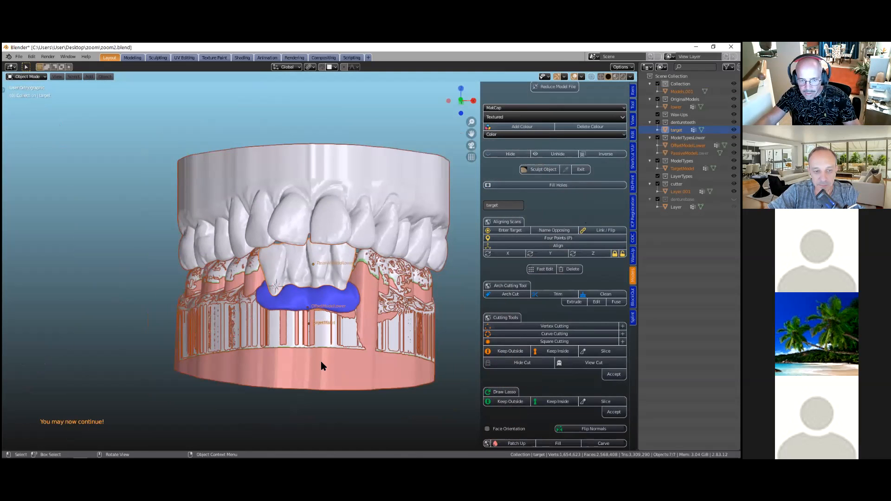
key(h)
click(334, 337)
key(h)
click(334, 337)
key(h)
Step: Hide the blue cutter layer below the front teeth and show the pink denture base collection
scroll(333, 327, up, 2)
click(347, 328)
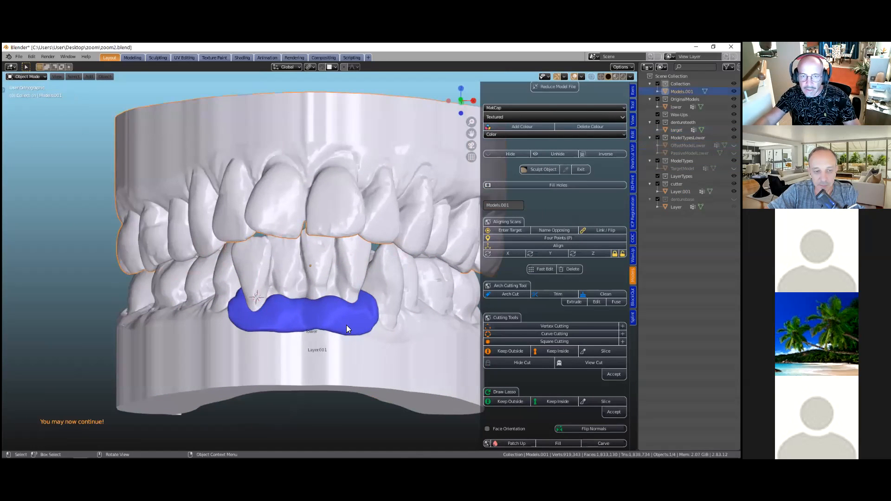
click(349, 318)
key(h)
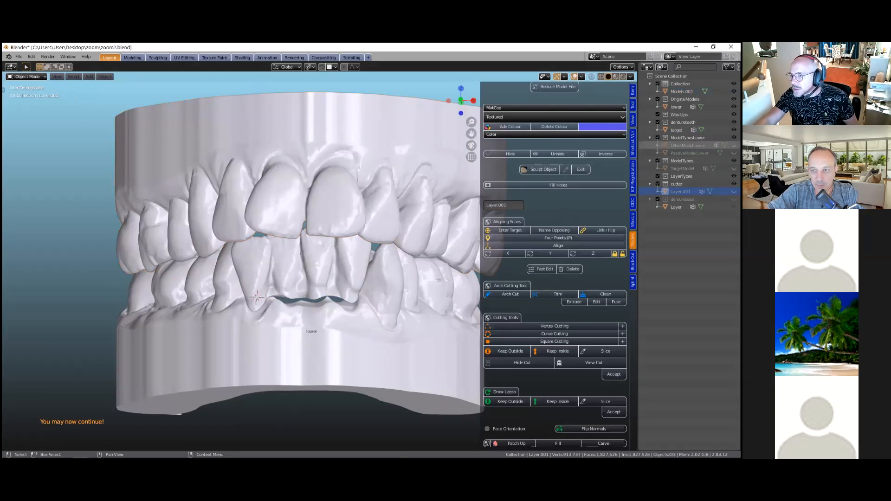
click(734, 207)
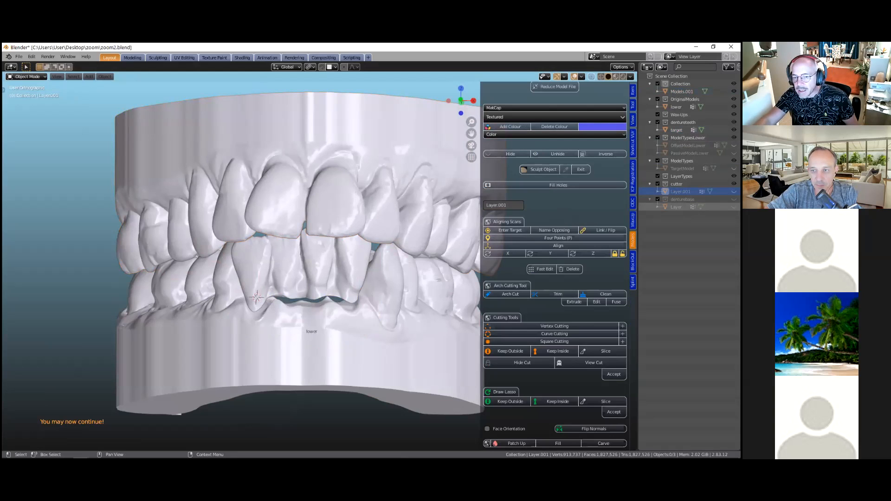
click(734, 207)
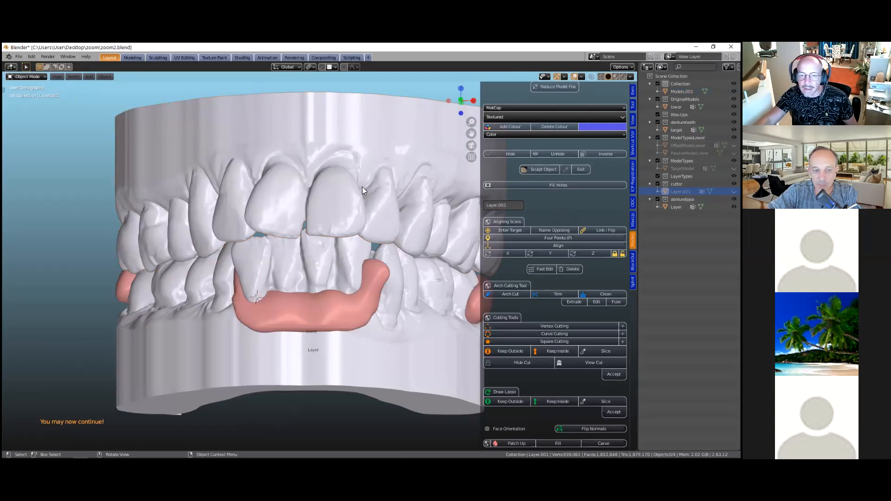
Step: Hide the upper jaw model so the lower model, denture teeth and pink base remain in view
middle_drag(362, 187, 353, 174)
click(354, 174)
key(h)
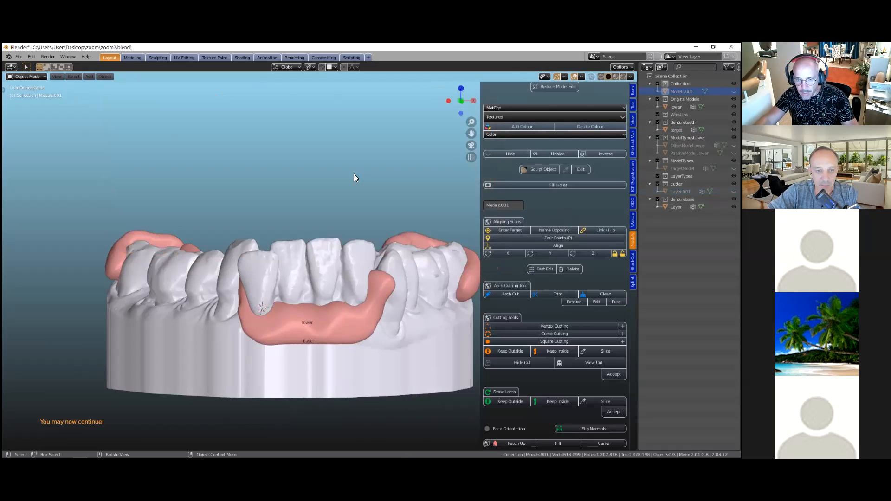
Step: Set the pink denture base as the object being cut in the WaxUp offset cutting tool
scroll(354, 173, down, 3)
middle_drag(357, 255, 574, 288)
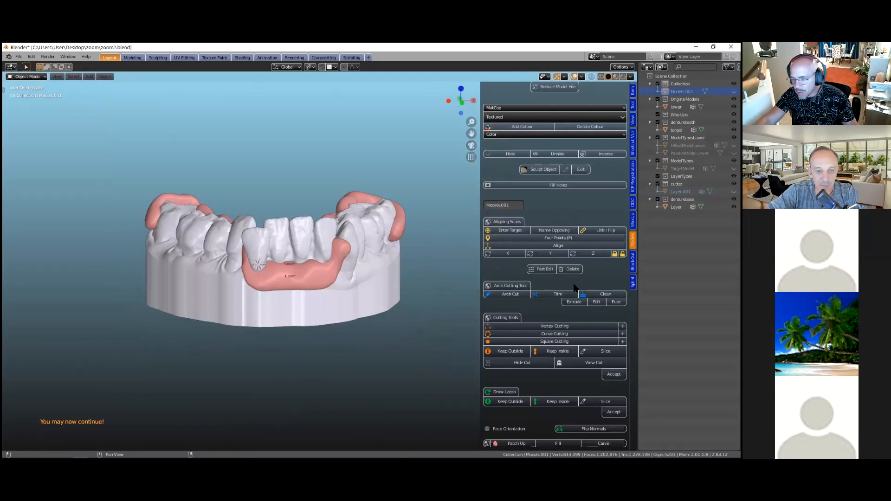
scroll(574, 288, down, 3)
click(633, 282)
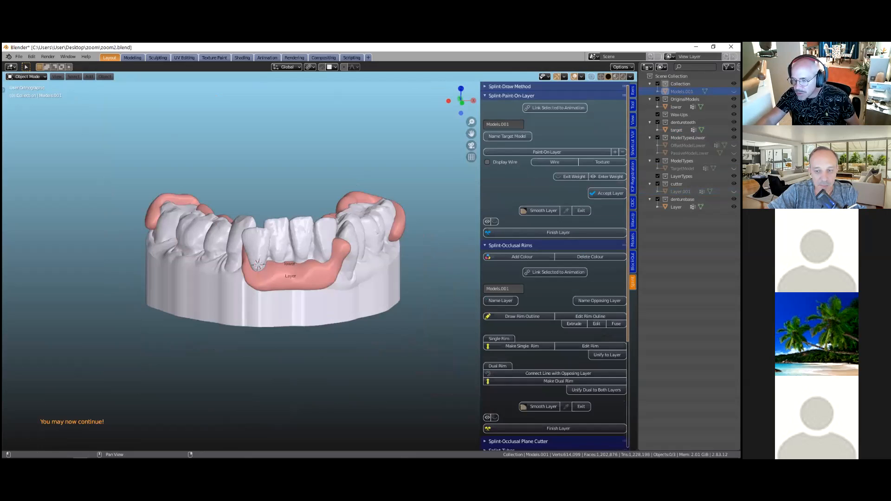
ctrl+scroll(560, 343, up, 3)
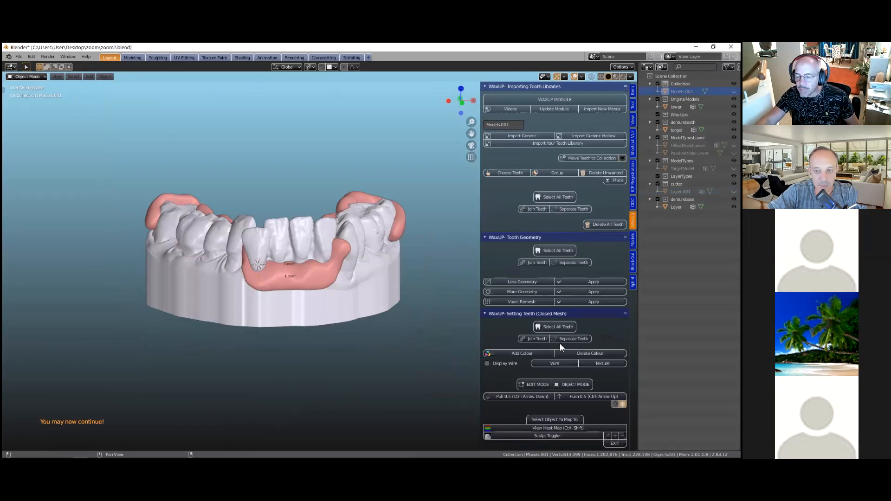
scroll(556, 358, down, 10)
scroll(556, 357, down, 15)
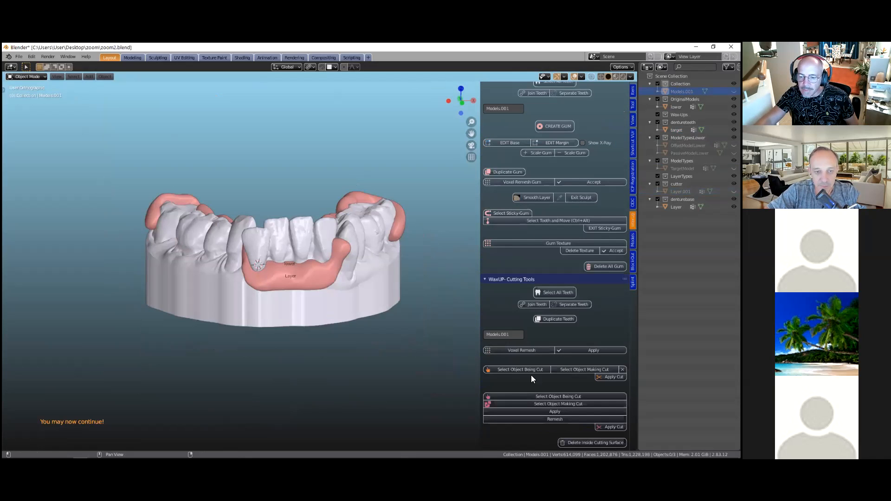
click(297, 230)
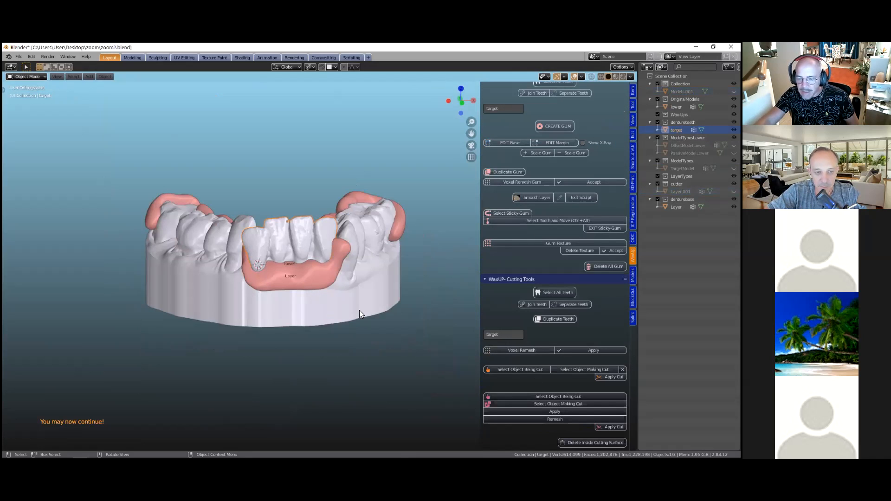
scroll(346, 311, up, 3)
click(315, 287)
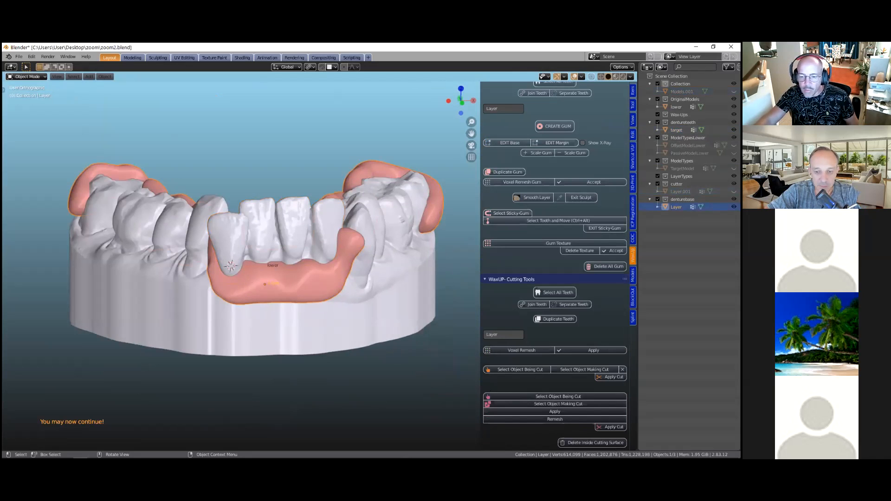
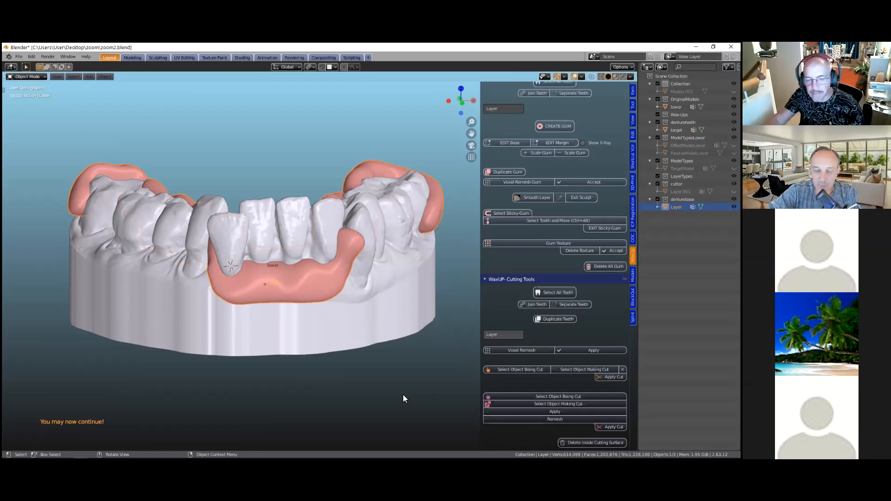
click(303, 276)
click(305, 282)
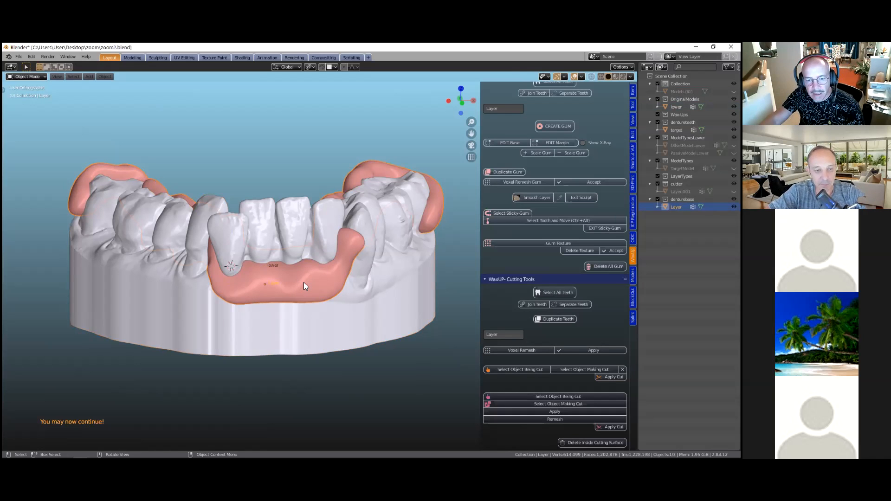
middle_drag(303, 282, 315, 289)
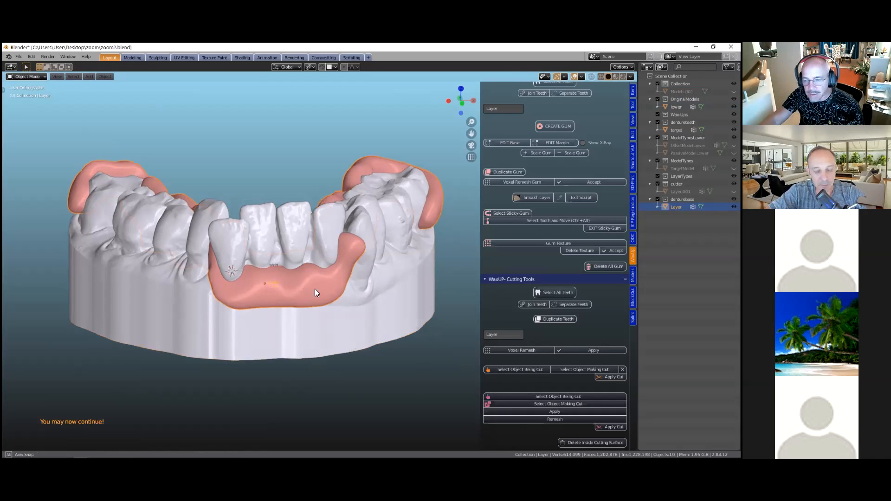
click(569, 395)
Step: Set the denture teeth as the object making the cut to generate the offset cutter
click(302, 225)
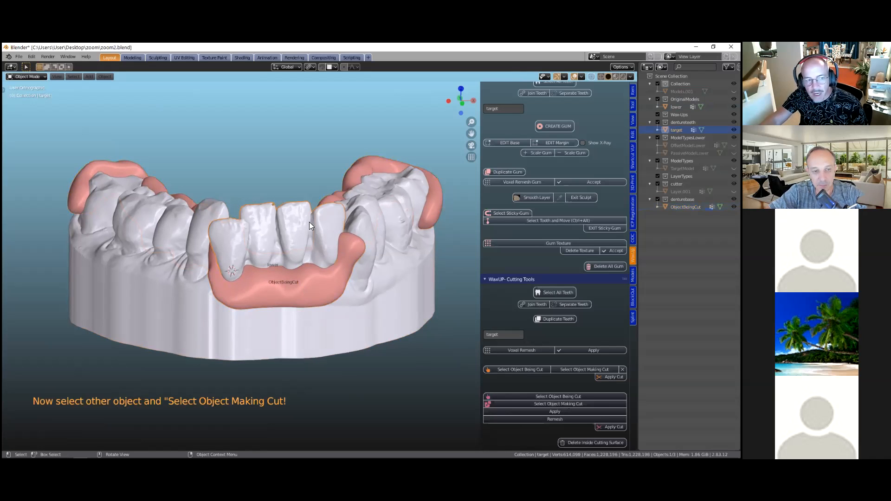
click(550, 403)
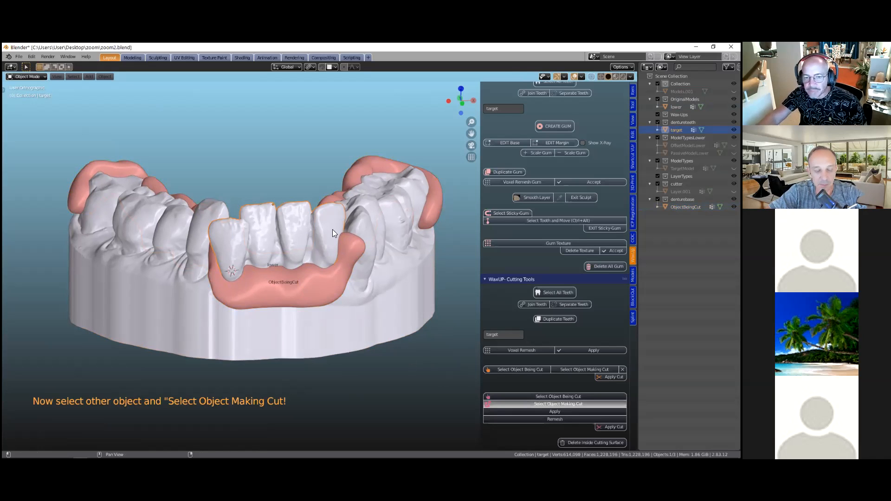
click(321, 242)
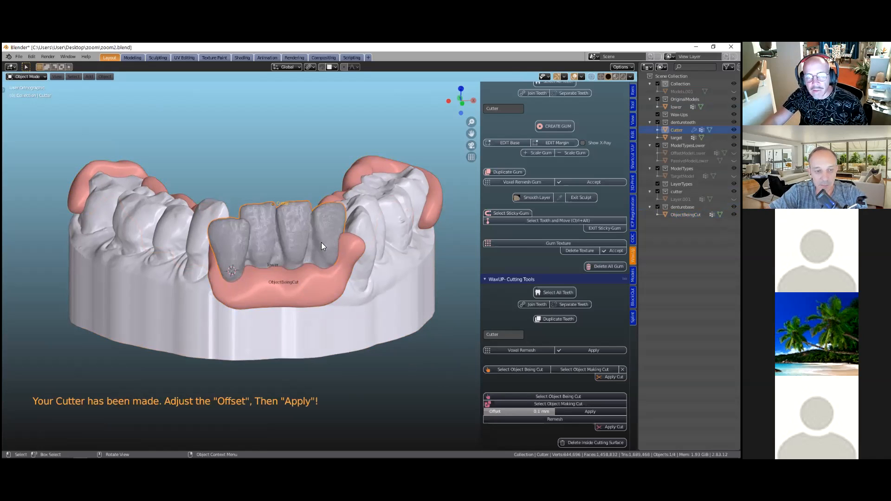
Step: Check the offset cutter around the front denture teeth up close and apply its 0.1 mm offset
scroll(321, 242, up, 5)
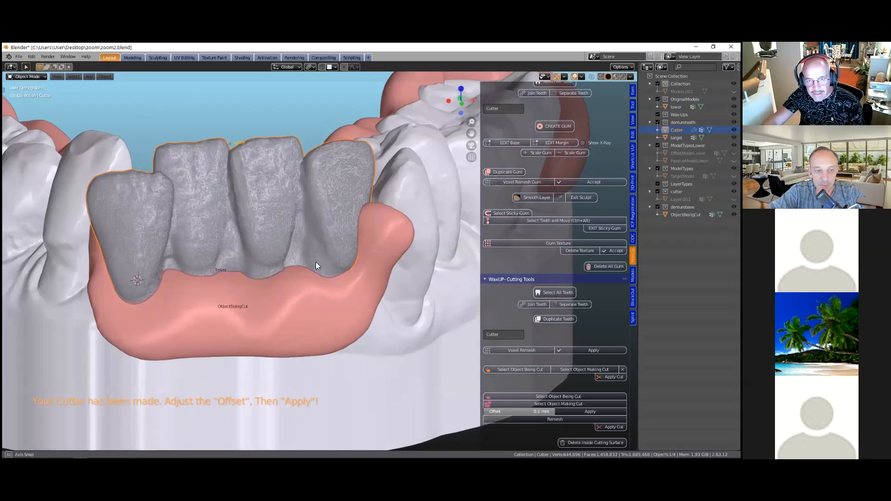
middle_drag(341, 357, 295, 308)
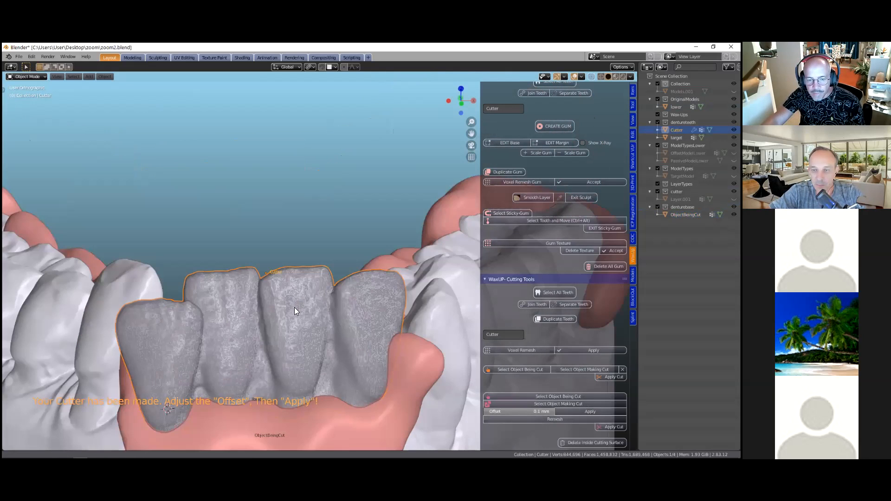
scroll(310, 338, up, 10)
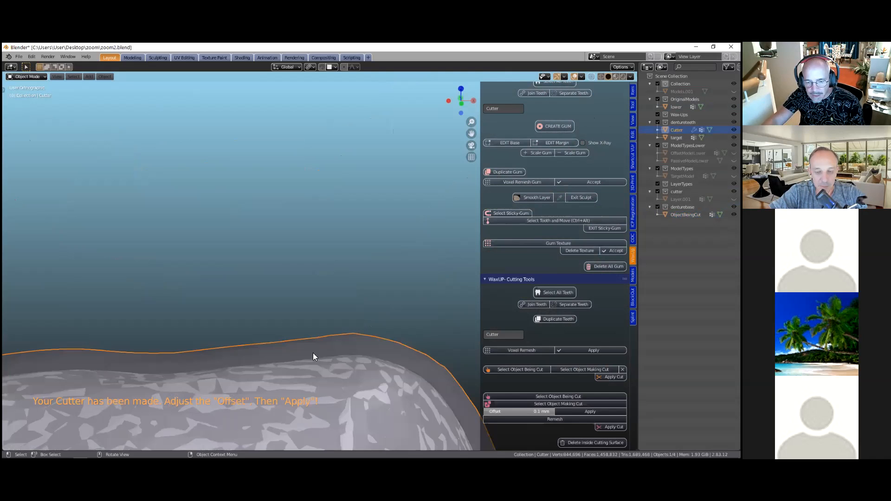
scroll(318, 348, down, 4)
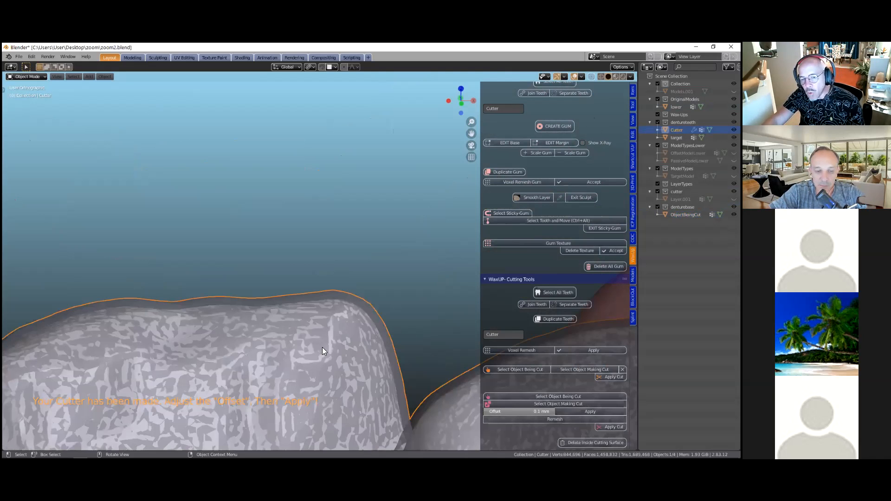
scroll(323, 348, down, 12)
middle_drag(323, 336, 312, 287)
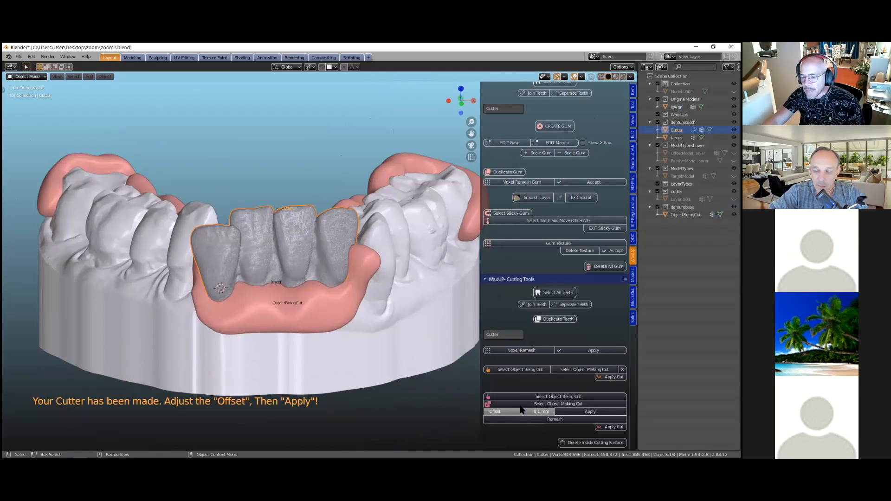
click(588, 413)
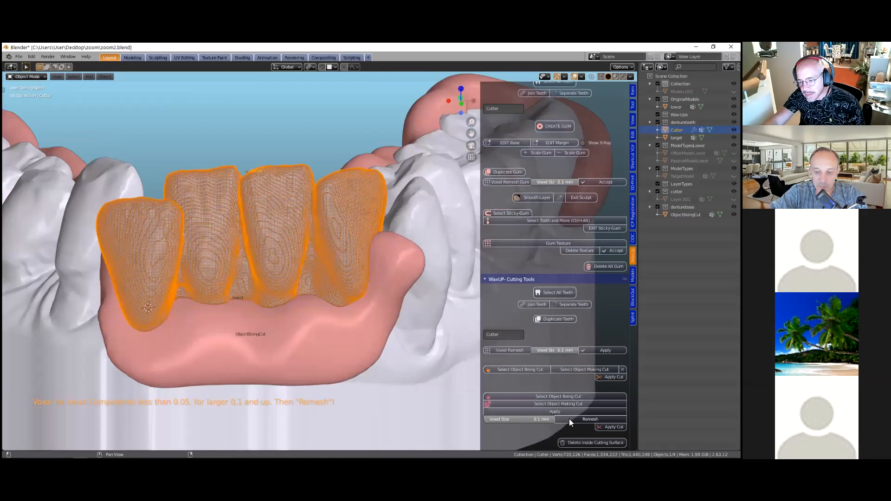
Step: Remesh the offset cutter at a 0.1 mm voxel size and apply the cut to the pink denture base
click(569, 418)
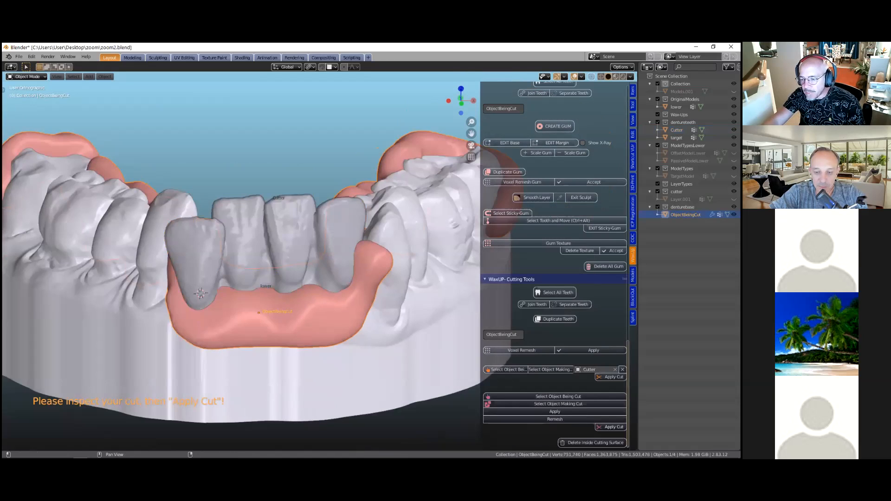
click(610, 426)
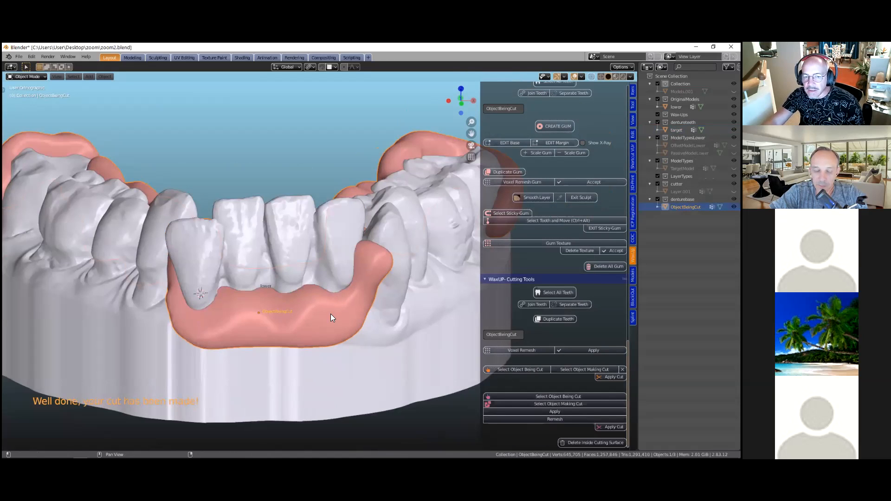
Step: Examine the fit between the front denture teeth and the cut edge of the pink base up close
middle_drag(318, 290, 300, 267)
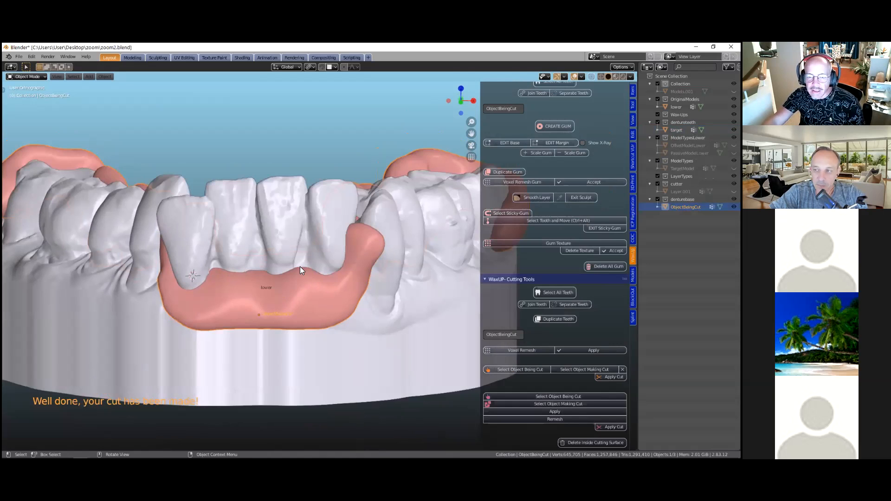
scroll(301, 266, up, 6)
middle_drag(330, 318, 292, 137)
middle_drag(340, 245, 345, 264)
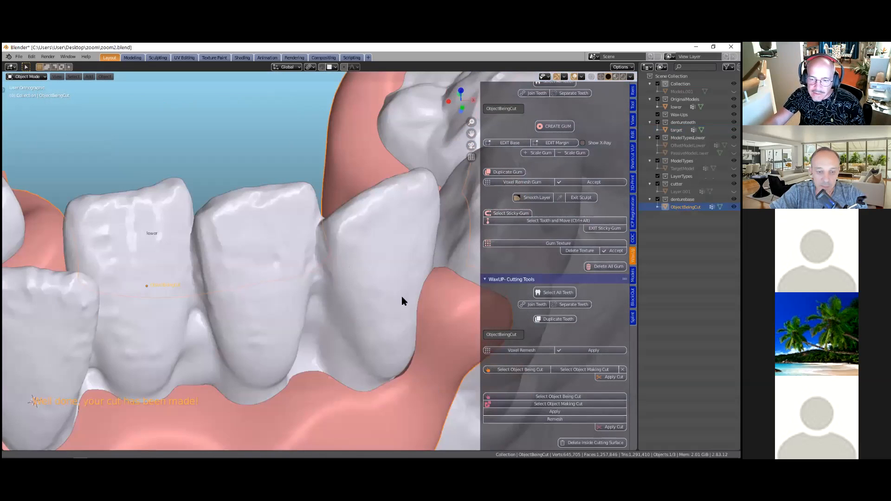
shift+middle_drag(477, 418, 426, 308)
scroll(304, 285, up, 4)
middle_drag(304, 285, 309, 287)
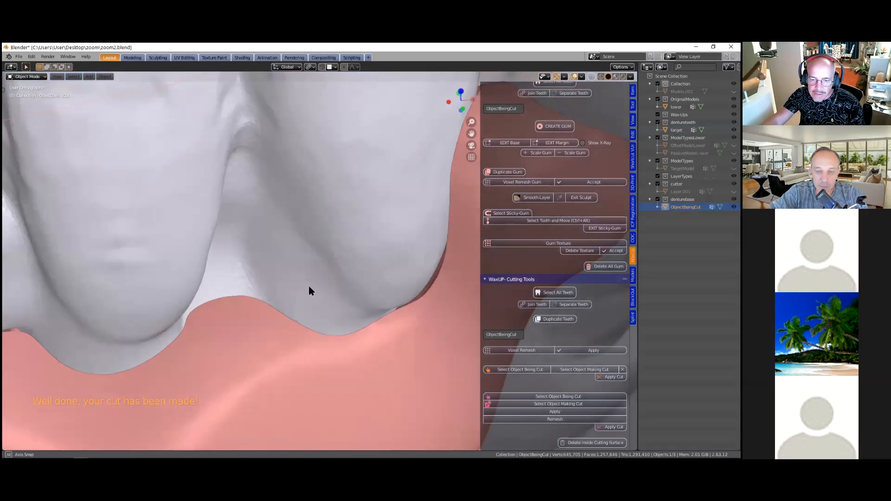
scroll(311, 276, up, 4)
scroll(333, 289, up, 3)
shift+middle_drag(474, 320, 309, 246)
scroll(334, 293, down, 8)
scroll(273, 257, down, 5)
Step: Move the front denture teeth upward out of the pink base to expose their sockets
click(309, 245)
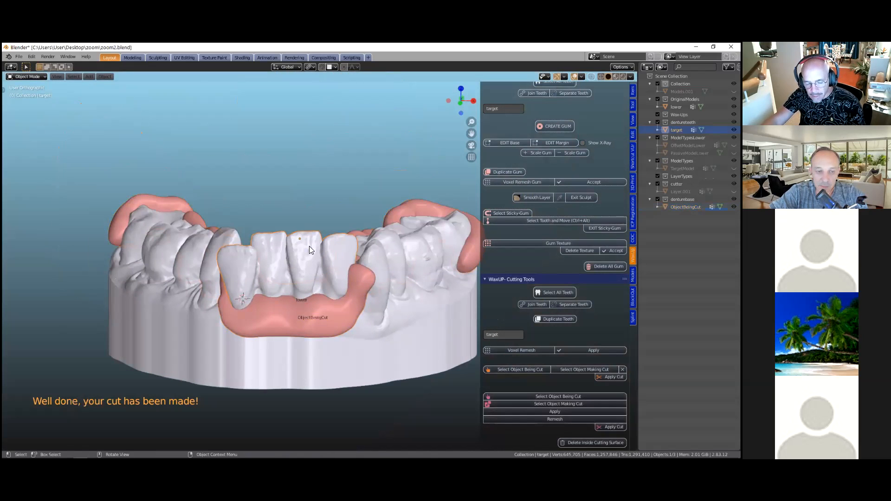
key(g)
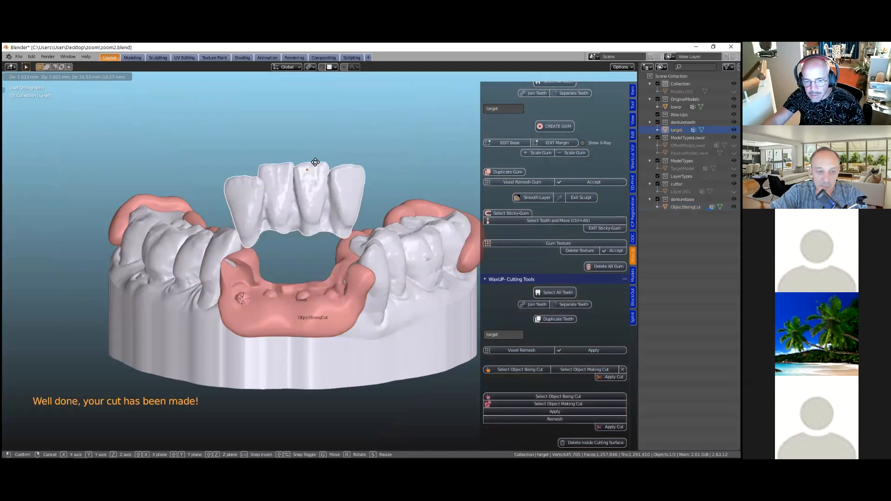
click(313, 143)
Step: Examine the tooth sockets cut into the front of the pink denture base from several angles
middle_drag(309, 173, 331, 274)
scroll(331, 274, up, 5)
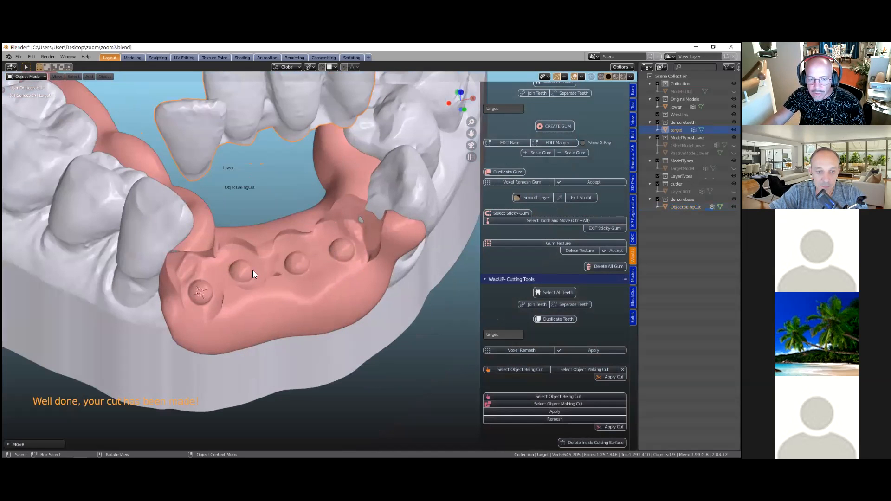
scroll(252, 248, down, 5)
middle_drag(252, 248, 286, 159)
middle_drag(248, 284, 232, 310)
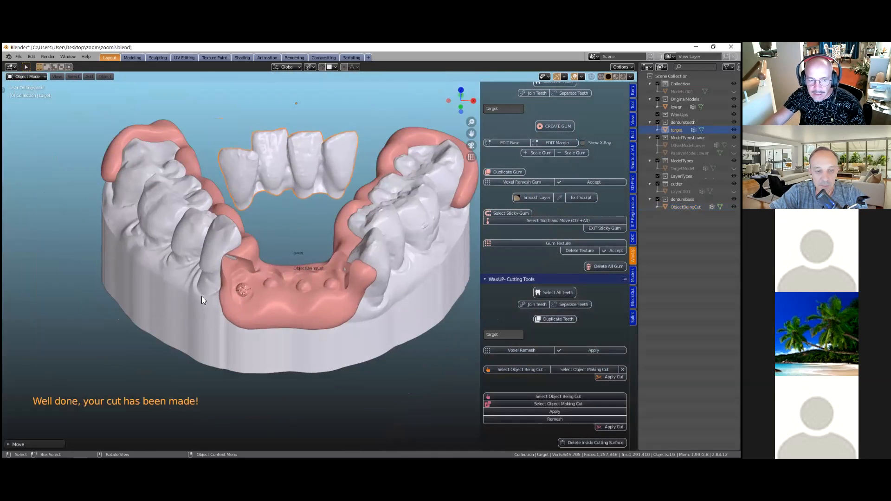
scroll(199, 294, up, 3)
scroll(232, 318, up, 2)
middle_drag(320, 301, 301, 320)
scroll(321, 284, down, 3)
middle_drag(319, 350, 320, 351)
scroll(320, 351, down, 2)
Step: Unhide all hidden objects and delete the pink PassiveModelLower model
key(alt+h)
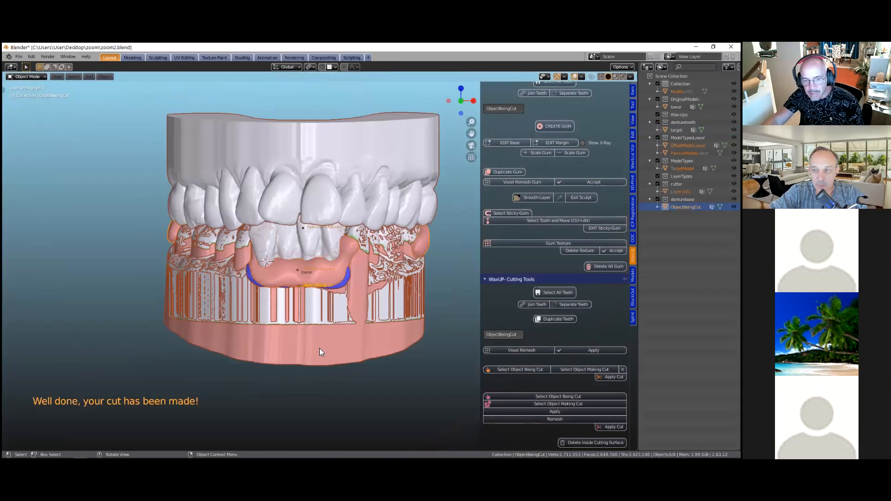
click(313, 347)
scroll(50, 98, up, 1)
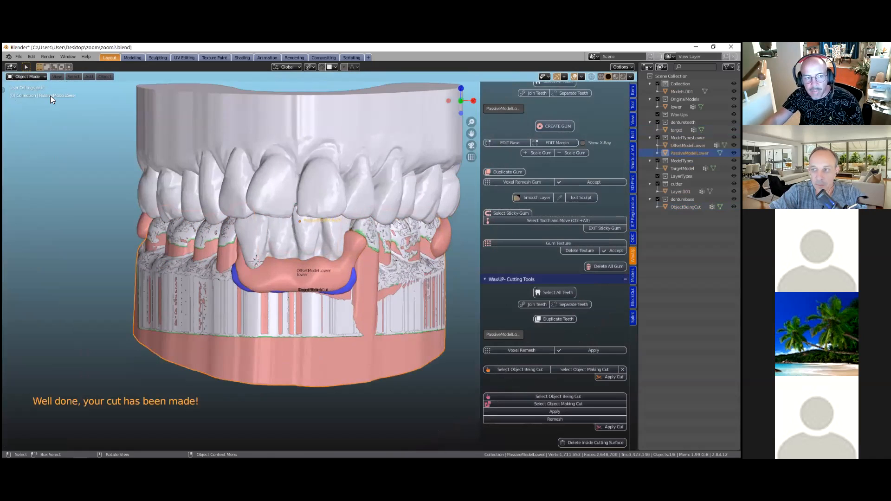
scroll(185, 242, up, 1)
scroll(281, 366, down, 2)
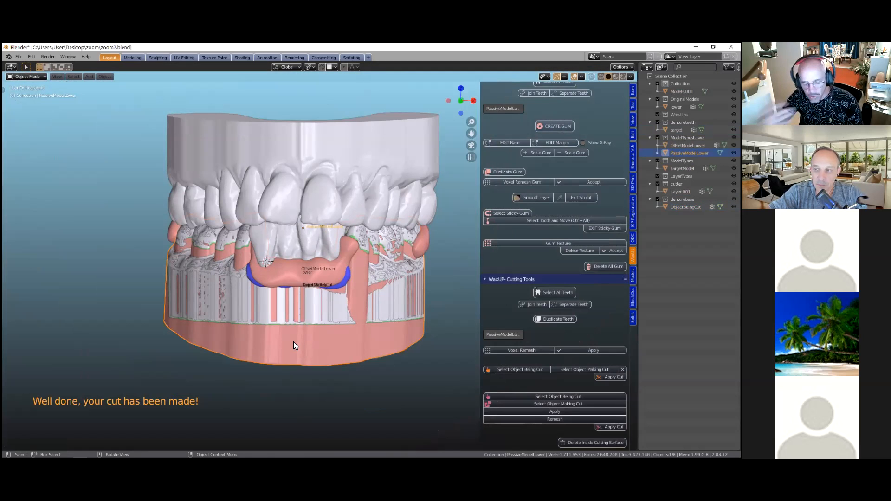
key(x)
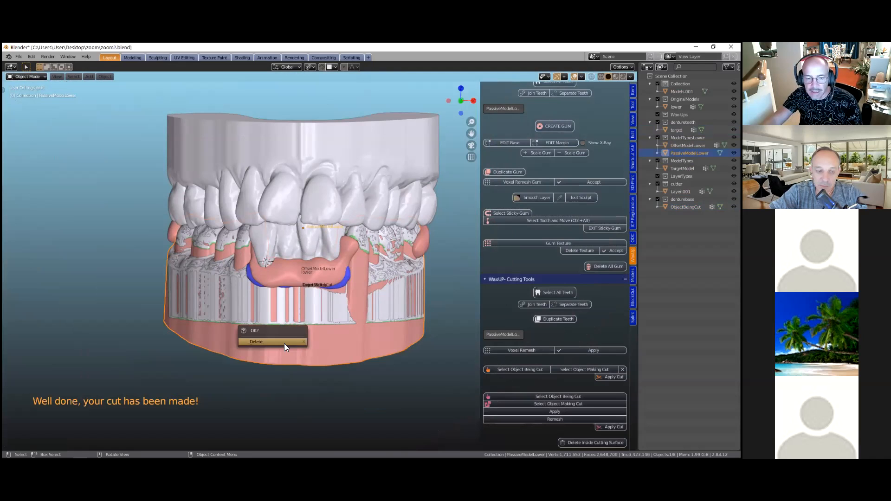
click(284, 343)
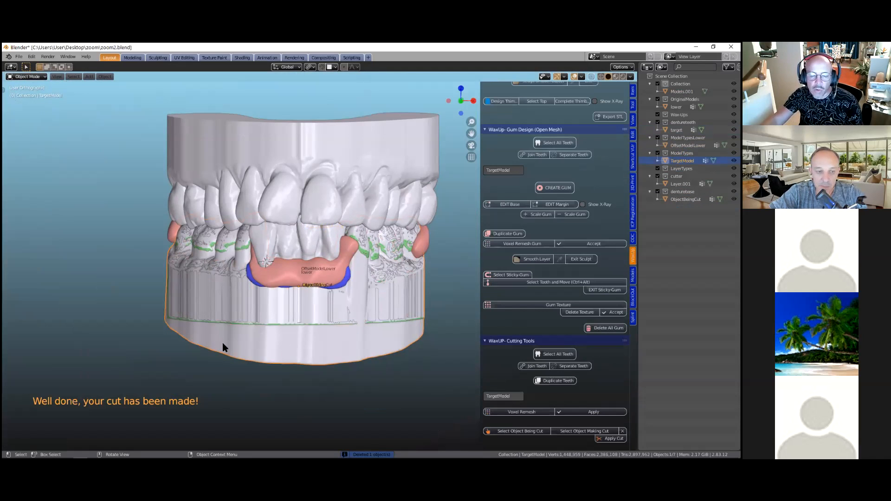
Step: Set the pink denture base as the object being cut and TargetModel as its cutter in the Splint cutting tools
scroll(229, 340, up, 1)
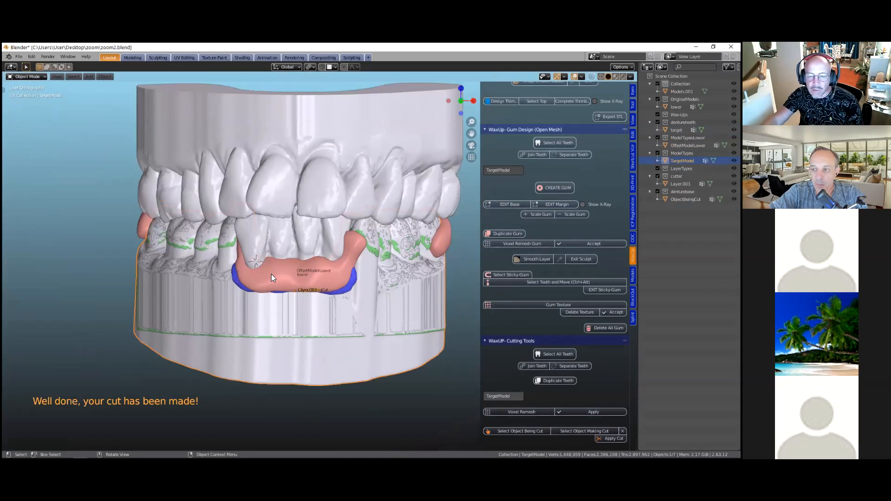
click(272, 276)
click(634, 318)
scroll(555, 279, down, 7)
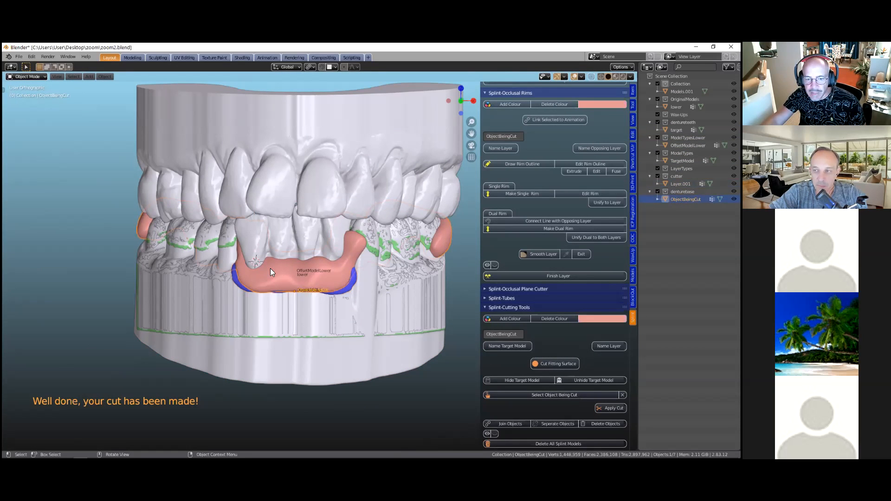
click(569, 396)
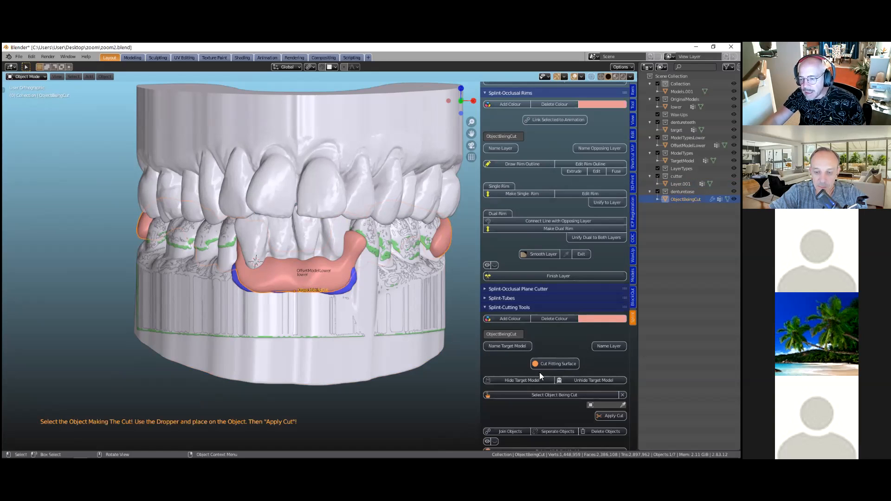
click(601, 405)
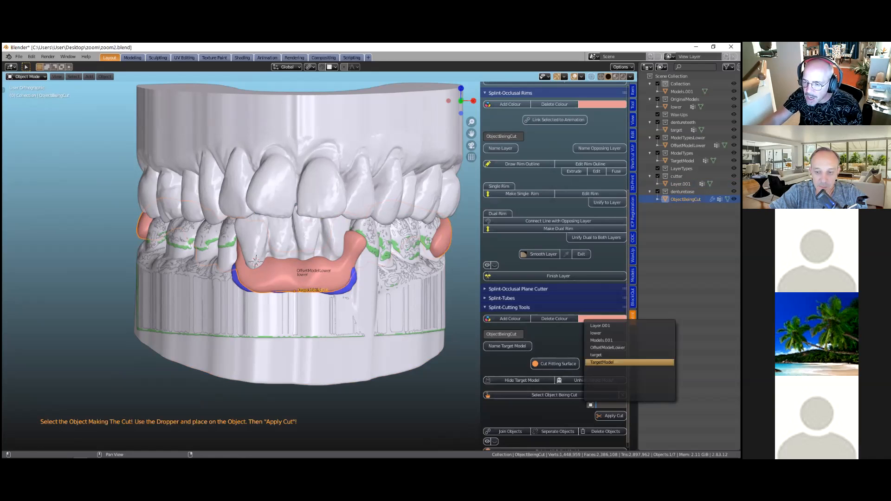
click(604, 363)
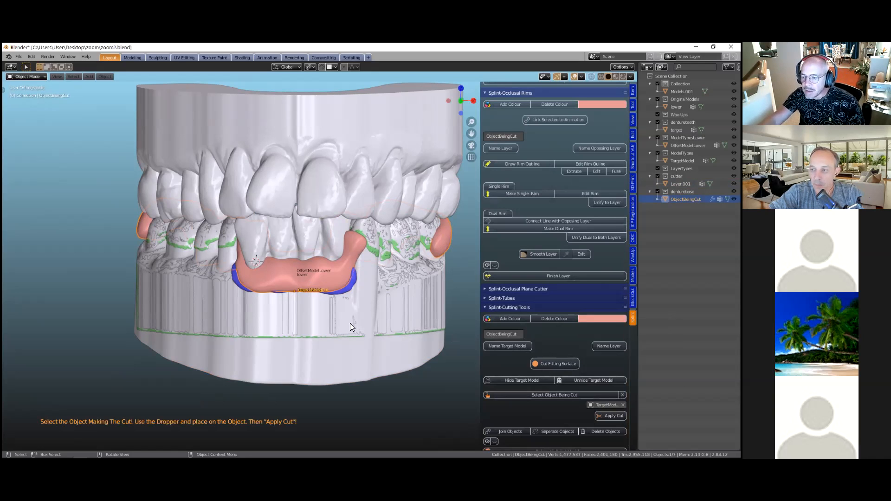
Step: Hide TargetModel, OffsetModelLower, the blue cutter layer and the original lower model to expose the denture base
scroll(350, 323, down, 1)
click(324, 350)
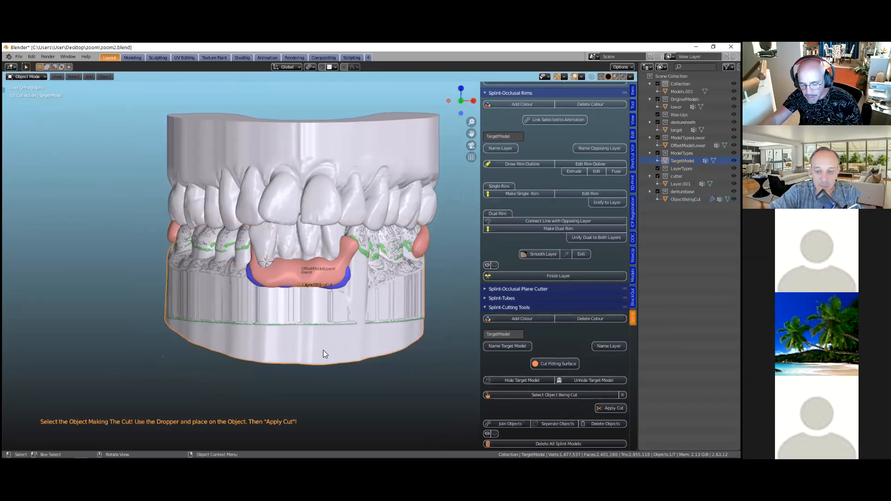
key(h)
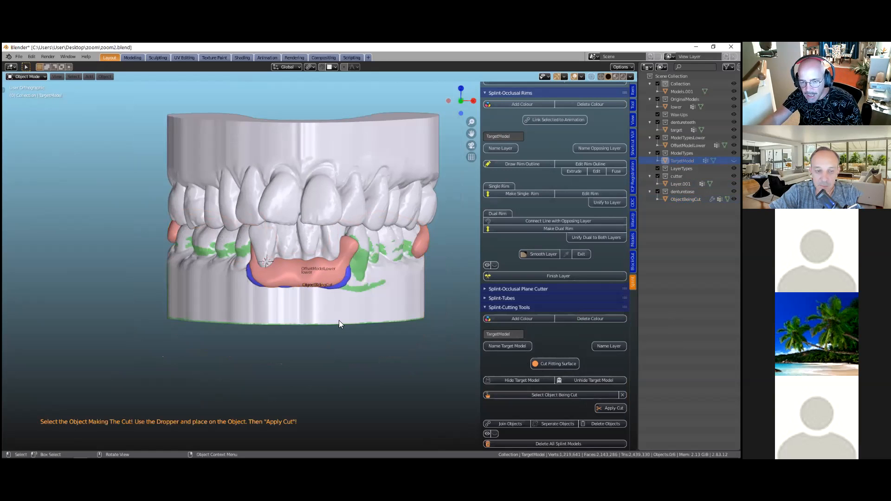
key(h)
middle_drag(329, 324, 368, 294)
scroll(345, 348, up, 4)
scroll(362, 294, down, 2)
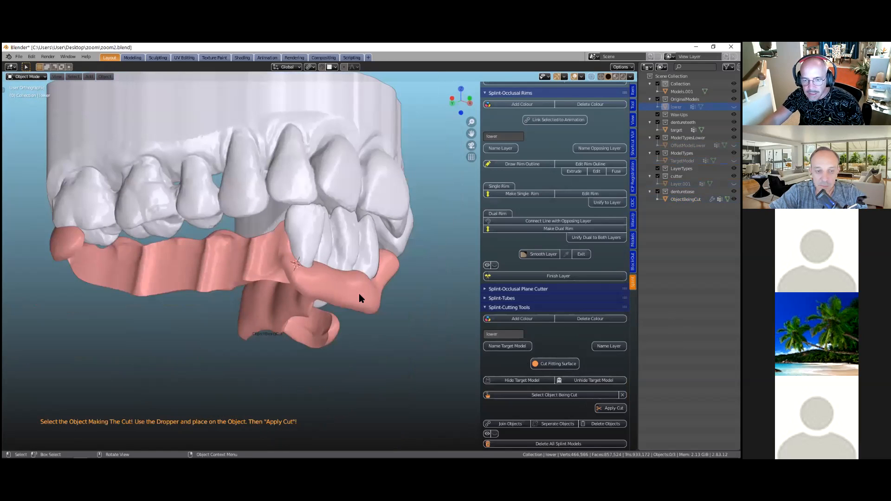
Step: Select the pink denture base and apply the TargetModel cut to its fitting surface
click(358, 293)
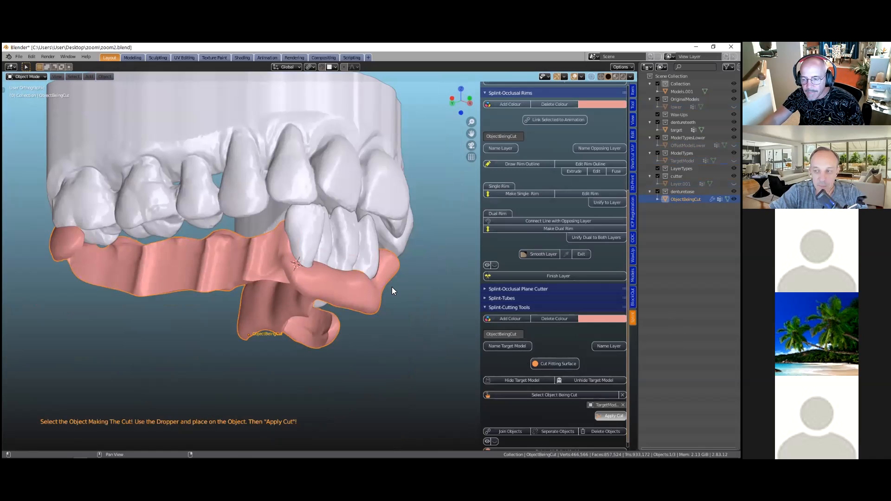
middle_drag(391, 291, 364, 247)
Step: Hide the upper jaw model, leaving its position as it was
click(365, 247)
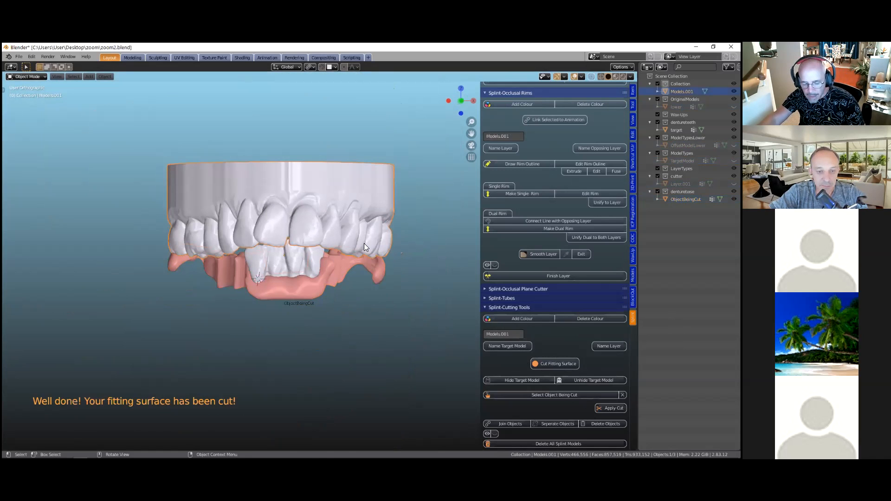
key(g)
click(363, 242)
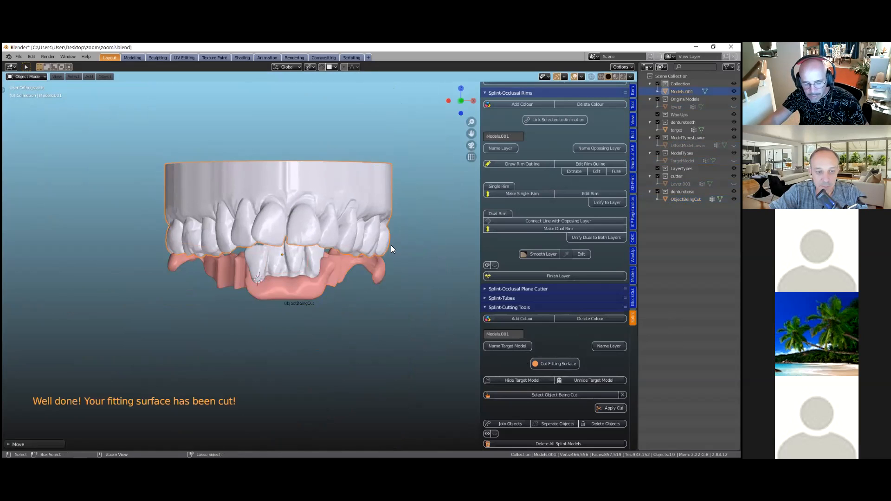
key(ctrl+z)
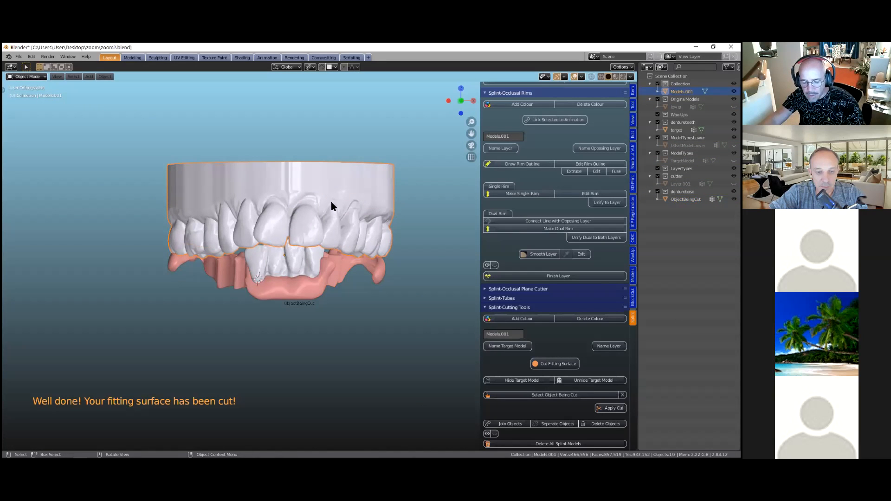
key(h)
Step: Set the four lower front teeth as the object being cut and TargetModel as the cutter in the Splint cutting tools
scroll(329, 270, up, 4)
middle_drag(333, 298, 289, 272)
scroll(357, 298, up, 5)
scroll(306, 301, up, 4)
click(306, 301)
scroll(181, 299, up, 3)
scroll(268, 298, down, 5)
middle_drag(356, 293, 435, 307)
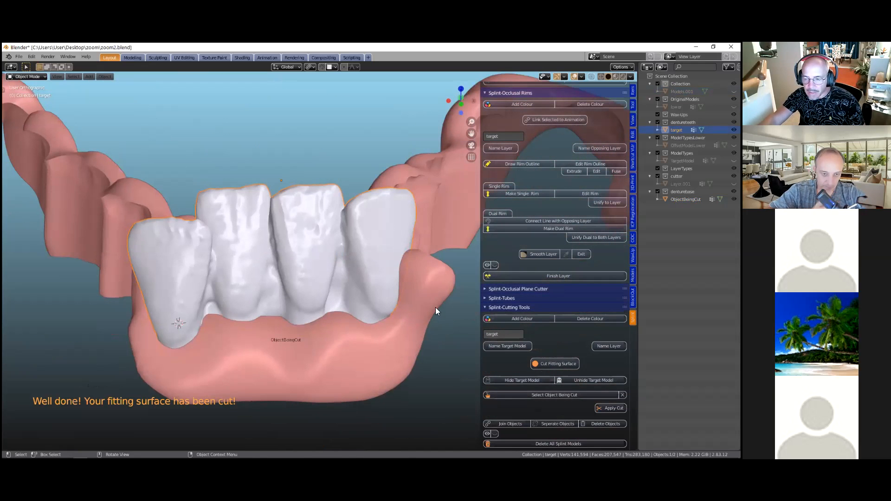
click(552, 396)
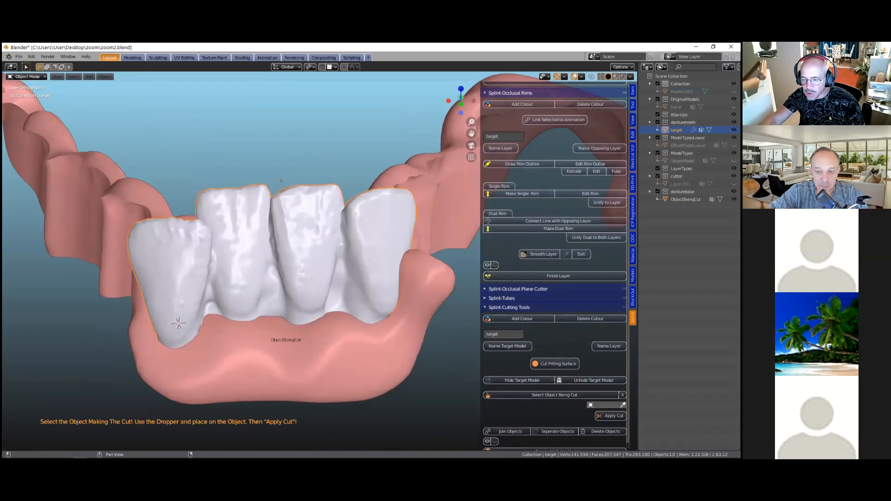
click(604, 405)
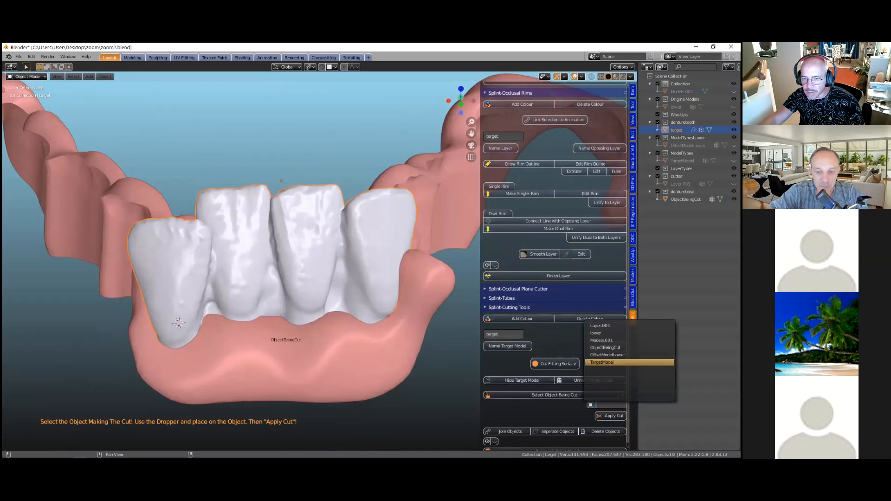
click(604, 362)
Step: Check where the lower front teeth meet the denture base and apply the TargetModel cut to the teeth
middle_drag(261, 302, 331, 299)
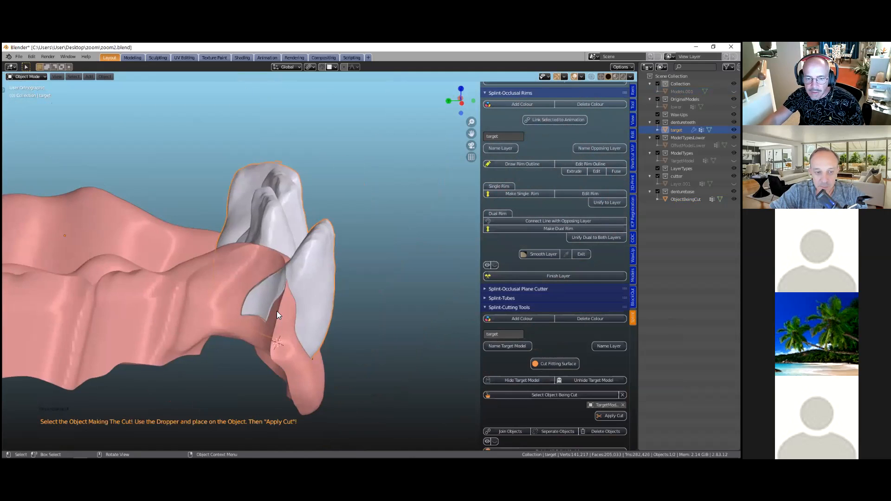
scroll(278, 311, up, 5)
middle_drag(246, 330, 184, 318)
scroll(227, 310, down, 5)
scroll(222, 313, up, 5)
scroll(315, 332, down, 4)
mouse_move(323, 332)
middle_down()
mouse_move(308, 340)
mouse_move(351, 309)
mouse_move(327, 320)
middle_up()
scroll(308, 341, up, 1)
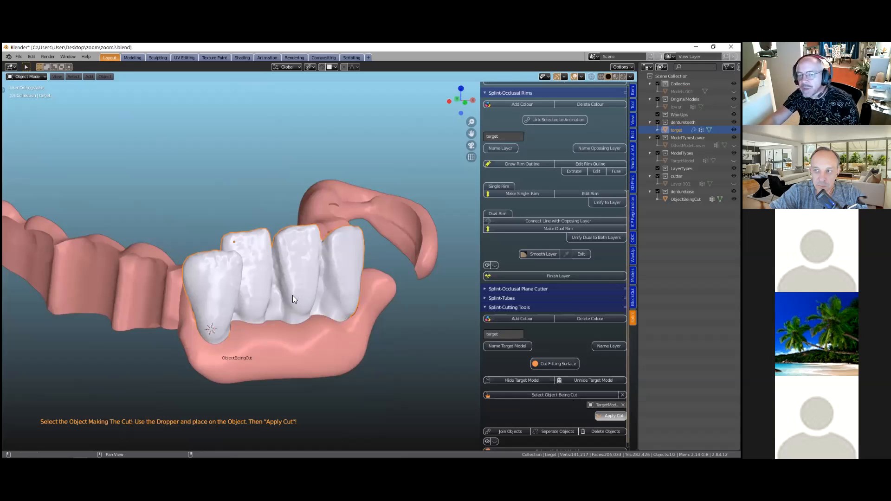
middle_drag(255, 283, 263, 266)
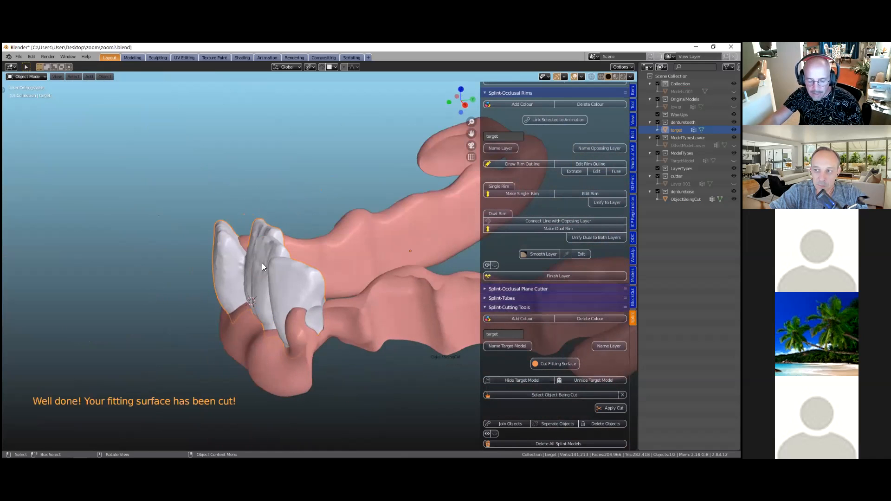
click(262, 263)
key(g)
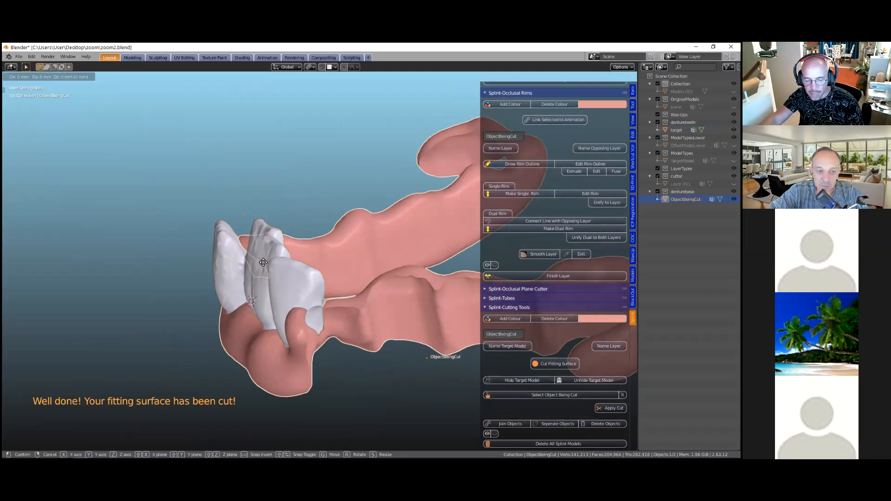
key(Escape)
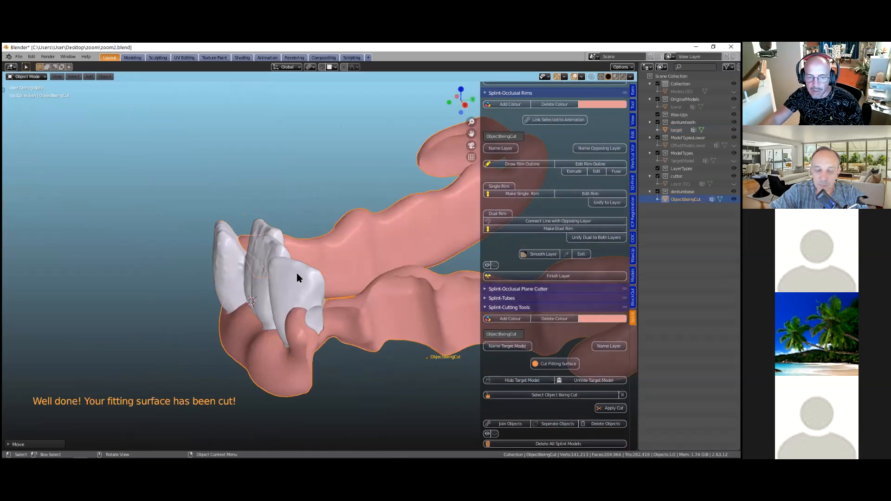
Step: Lift the cut front teeth off the denture base along the Z axis to inspect them, and undo the move
click(298, 273)
middle_drag(296, 274, 305, 274)
key(g)
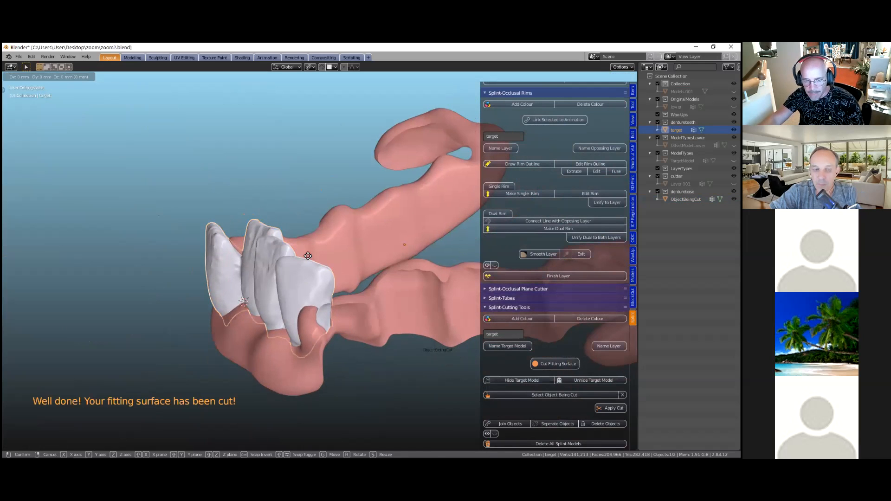
key(z)
click(311, 185)
middle_drag(296, 196, 357, 258)
key(ctrl+z)
scroll(357, 257, up, 3)
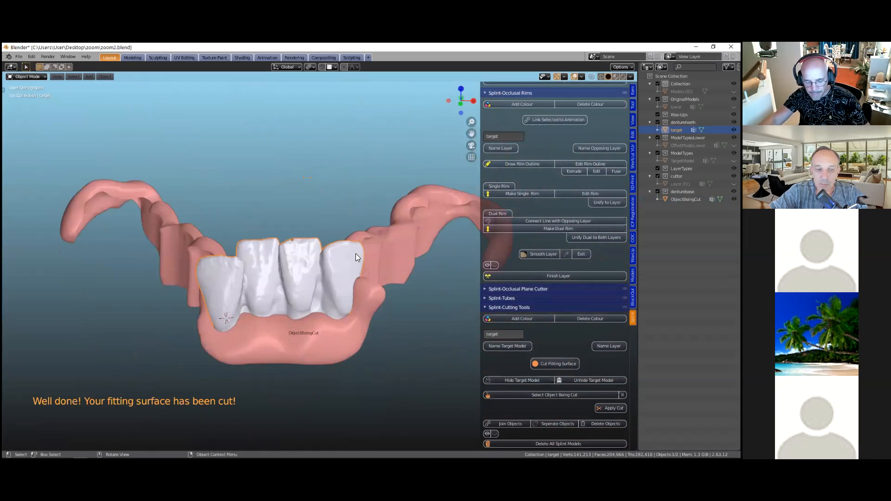
Step: Unhide all objects, and hide TargetModel, OffsetModelLower and the blue cutter layer to show the denture on the original models
key(alt+h)
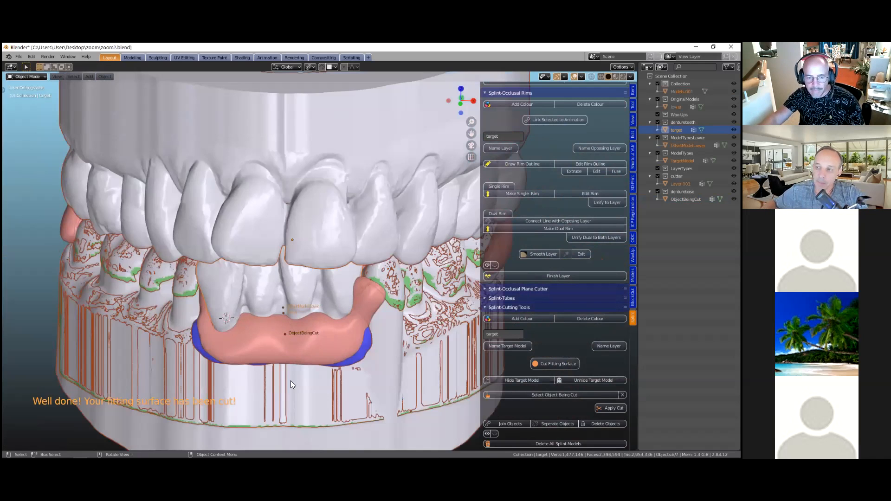
scroll(290, 381, down, 3)
click(303, 385)
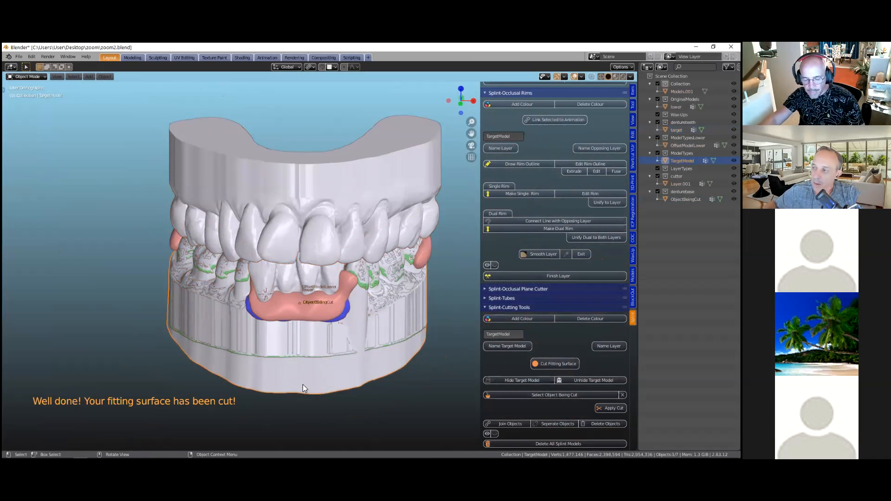
key(h)
click(309, 350)
key(h)
click(315, 345)
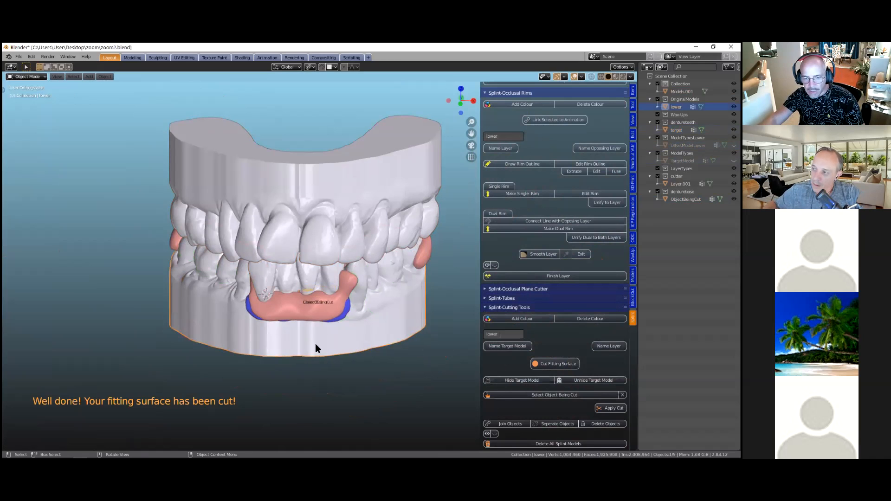
click(348, 309)
key(h)
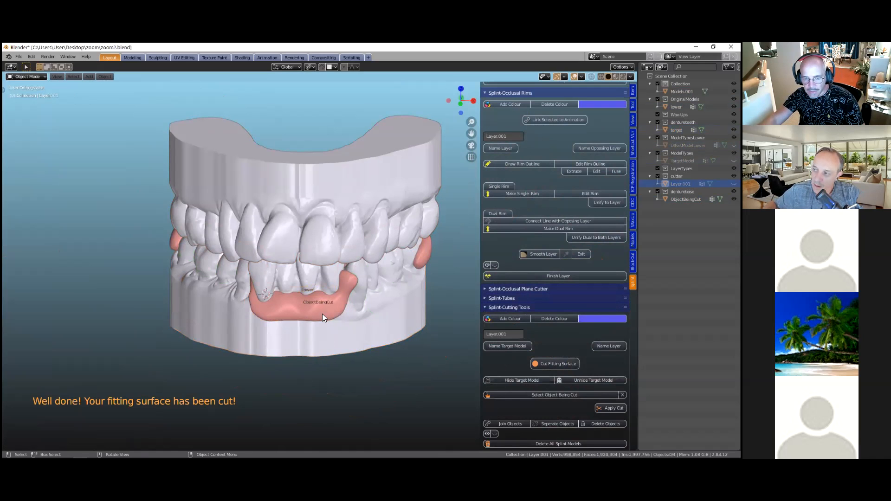
Step: Hide the upper jaw model and view the denture on the lower model from above
scroll(316, 302, down, 1)
middle_drag(309, 296, 287, 310)
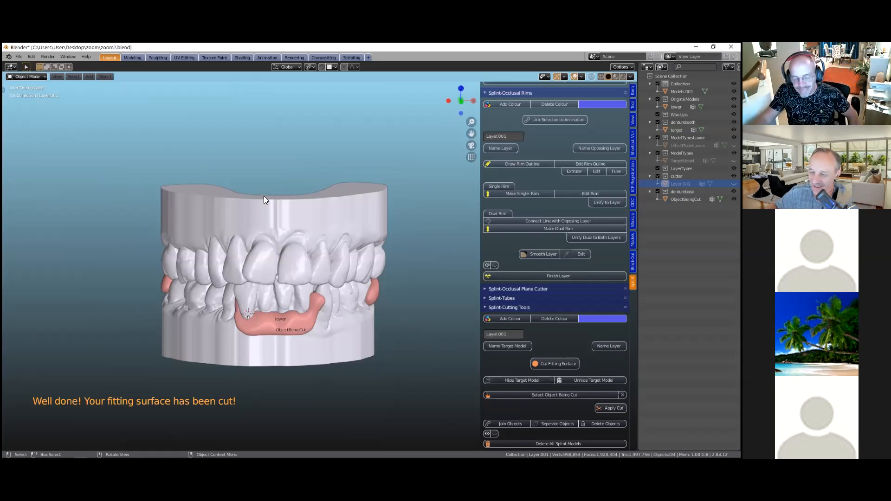
click(272, 215)
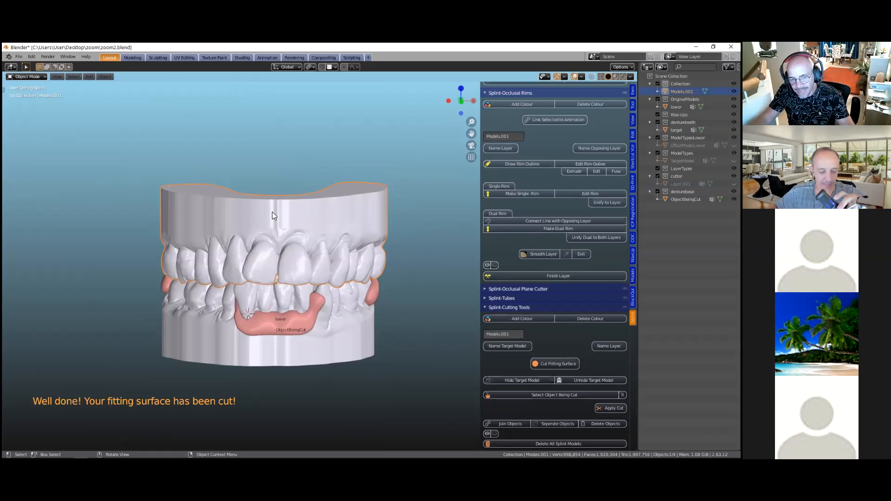
key(h)
mouse_move(263, 281)
middle_down()
mouse_move(259, 270)
mouse_move(248, 289)
middle_up()
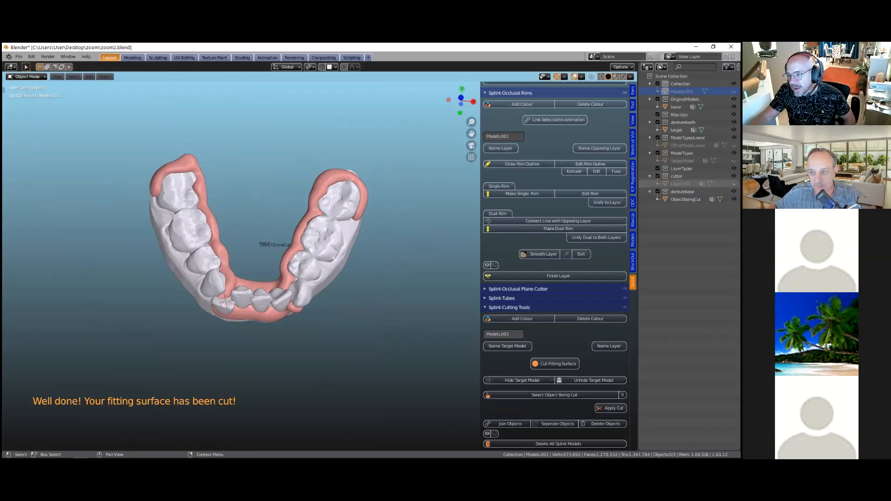
Step: Show the blue cutter layer Layer.001 to compare its outline with the pink denture base, and hide it again
click(734, 184)
middle_drag(344, 310, 329, 209)
scroll(328, 213, up, 3)
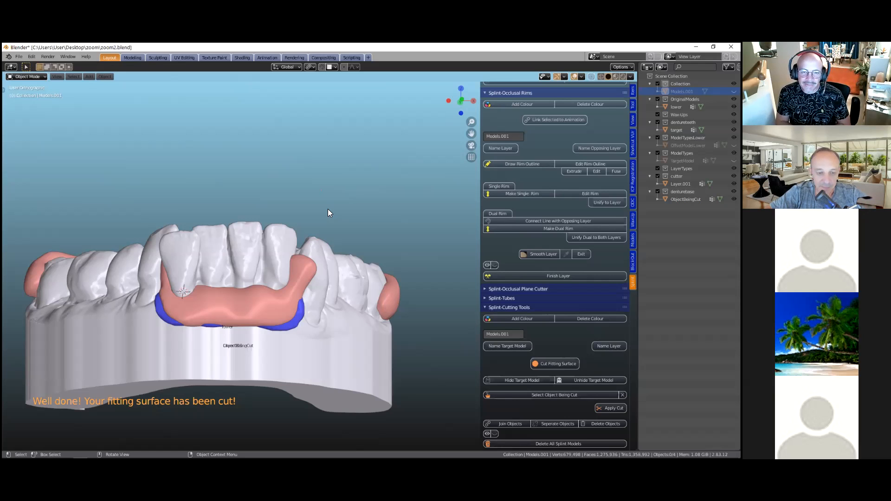
mouse_move(165, 324)
middle_down()
mouse_move(181, 329)
mouse_move(165, 314)
middle_up()
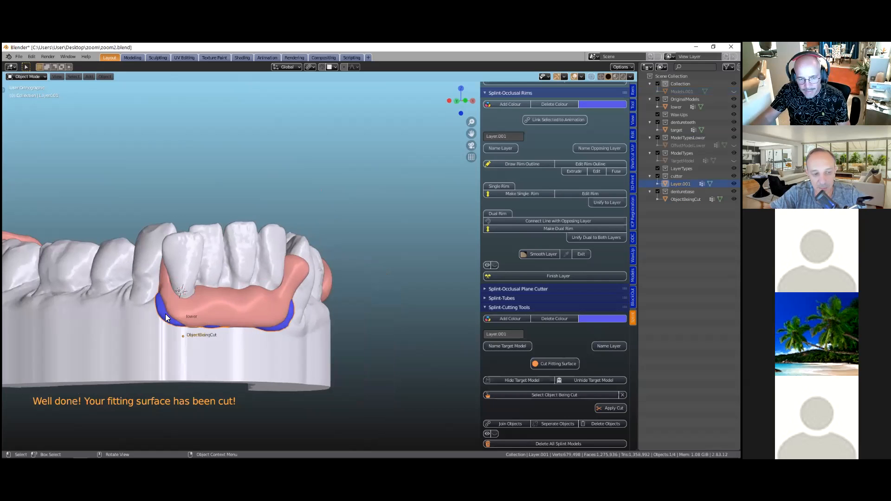
key(h)
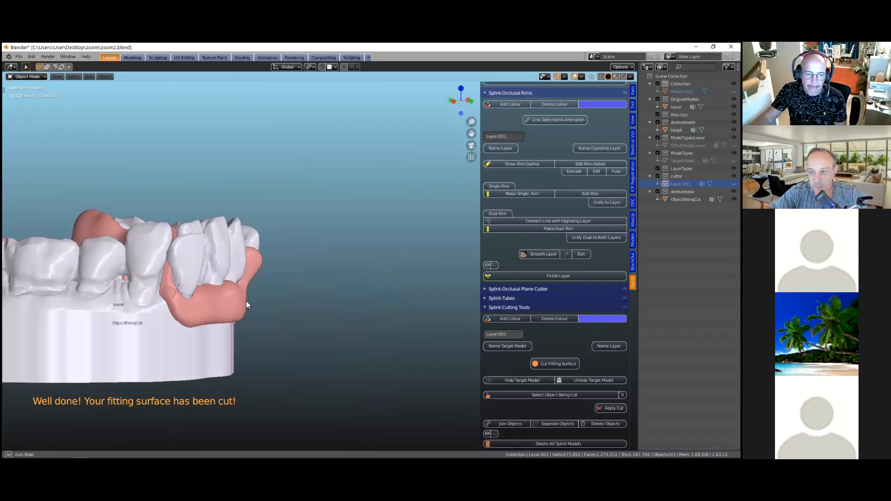